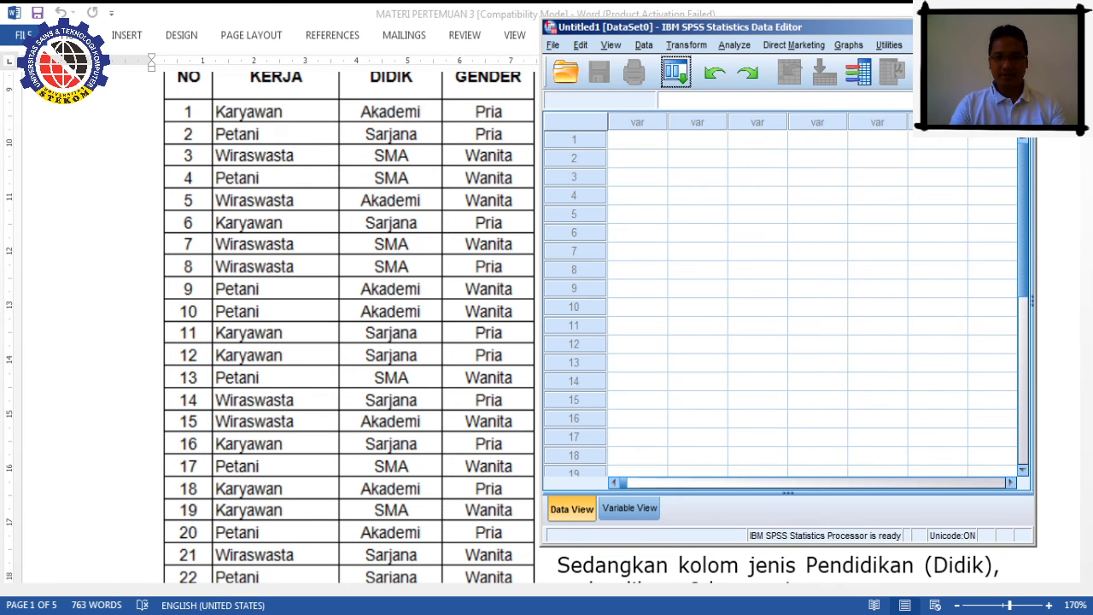
Step: Define the first variable as KERJA in the variable definitions and set its type to String
click(629, 508)
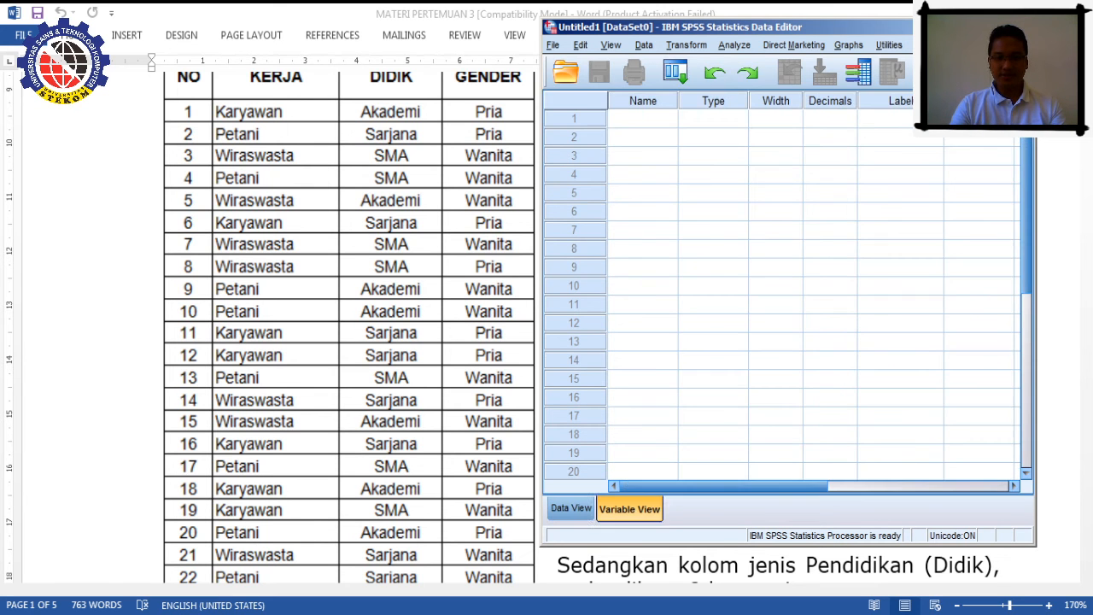
click(643, 119)
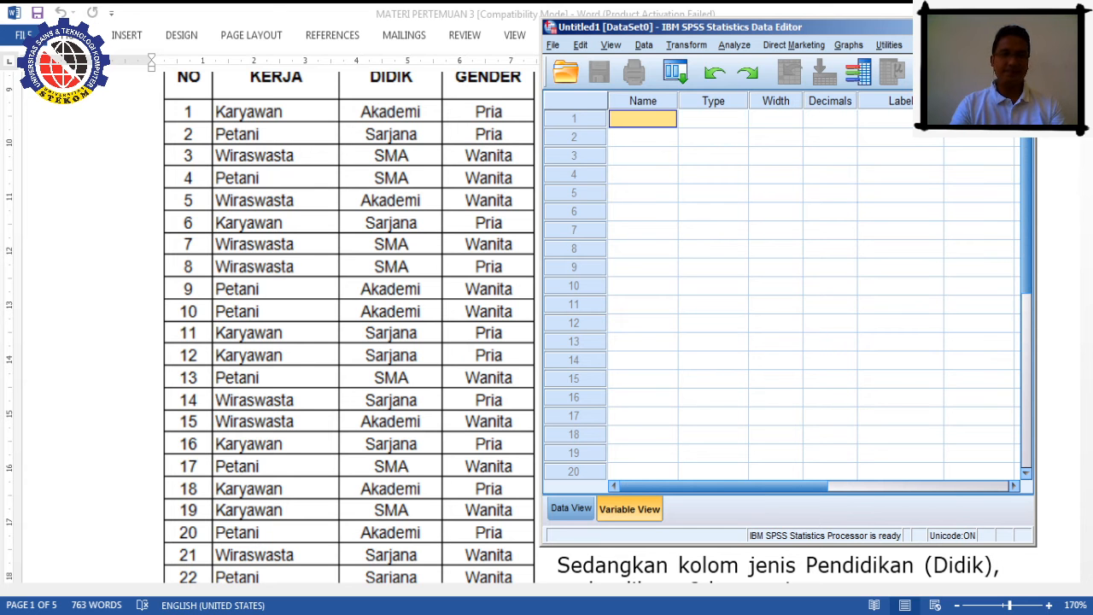
text(KERJA)
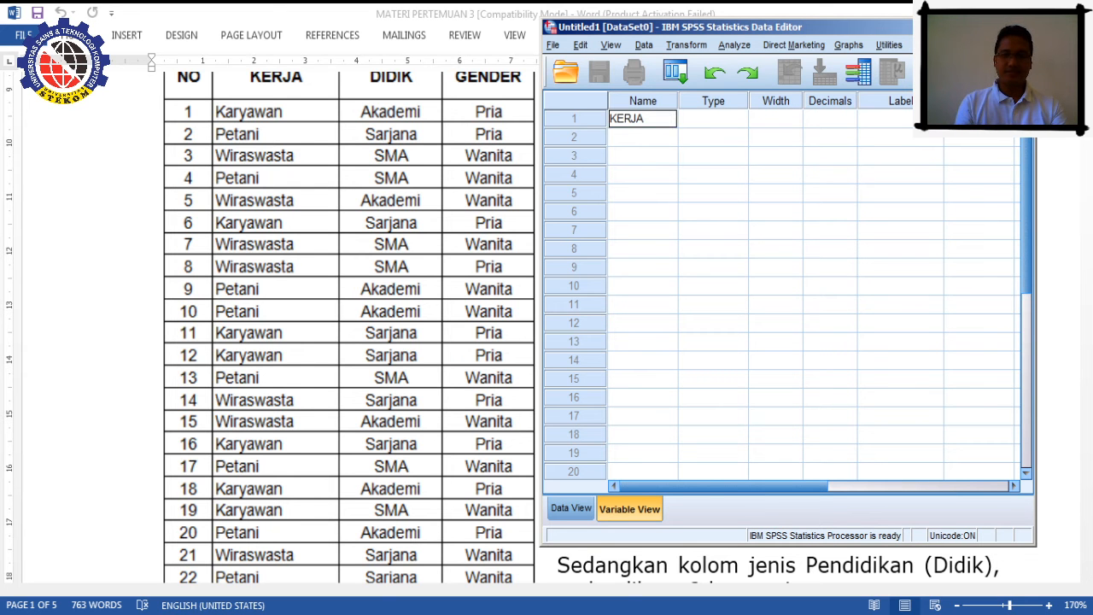
key(Return)
key(Up)
key(Right)
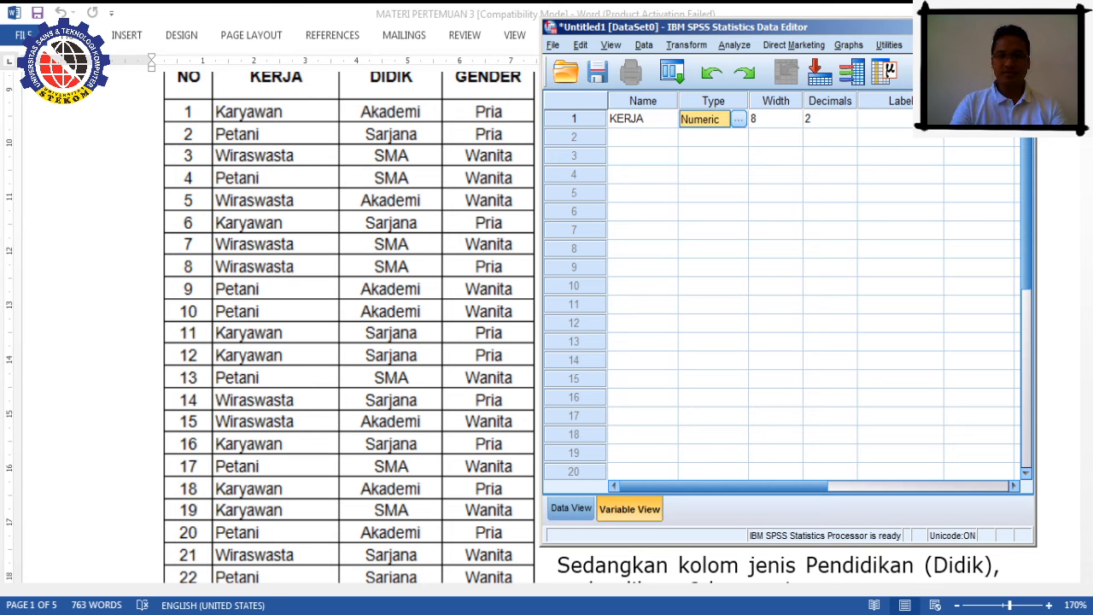
click(738, 119)
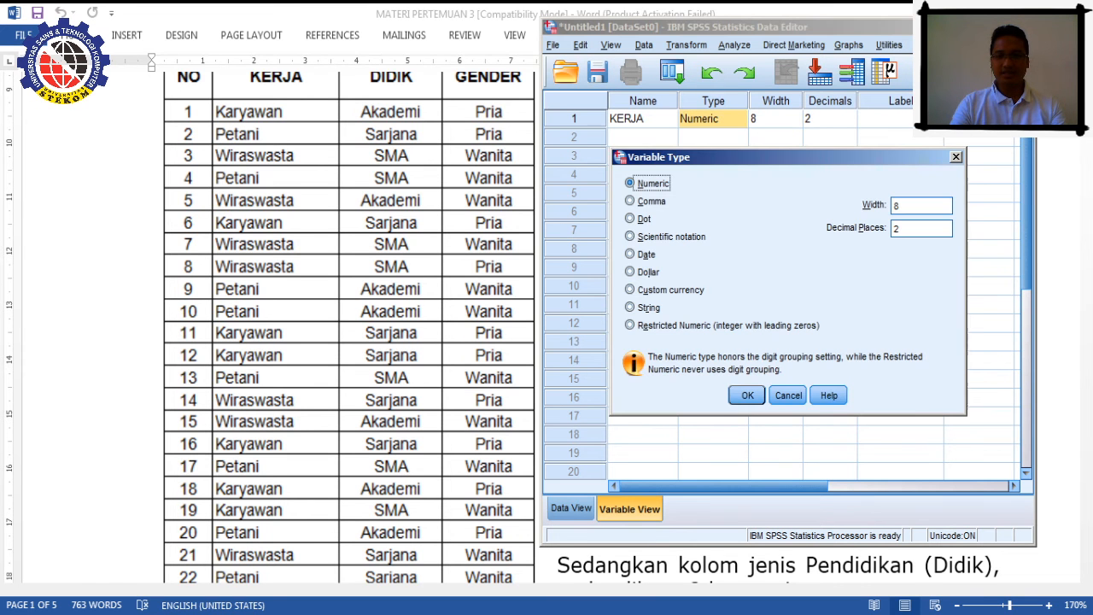
click(630, 307)
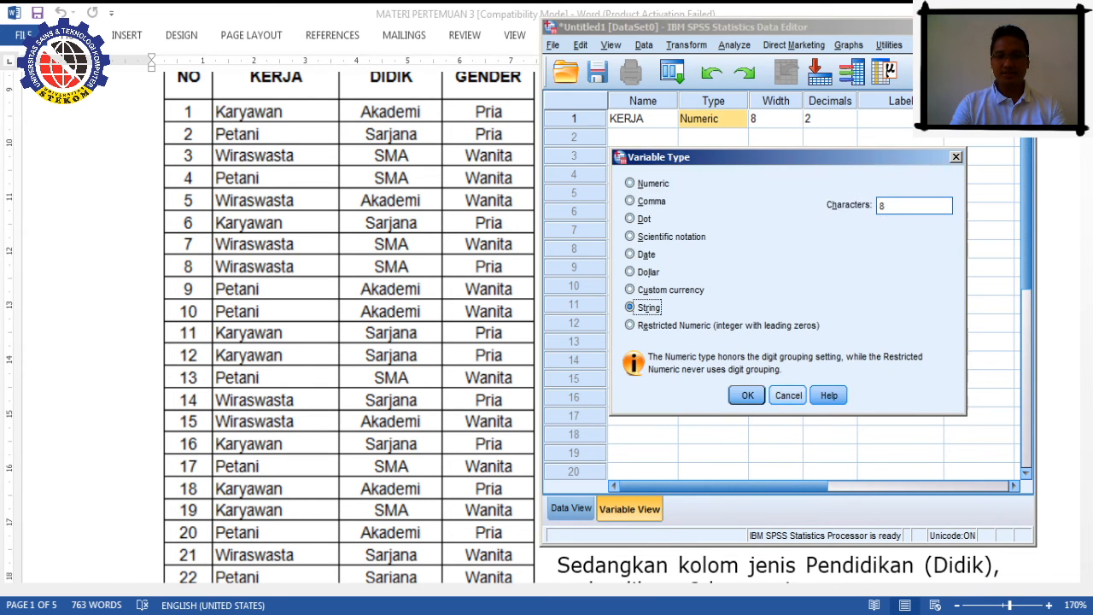
click(747, 395)
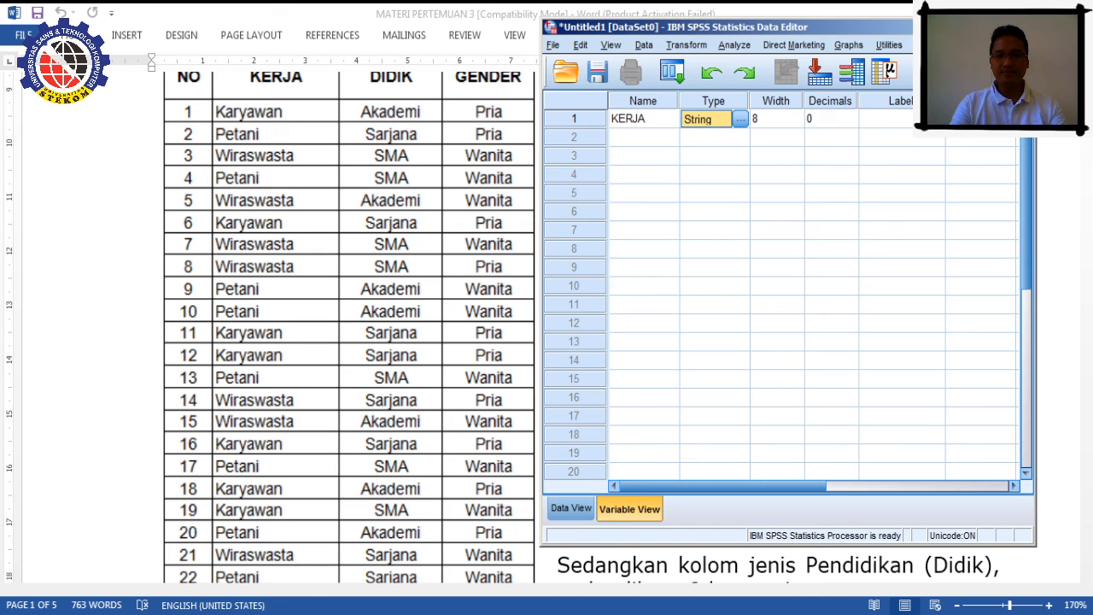
Step: Add a second variable named DIDIK and set its type to String
click(644, 138)
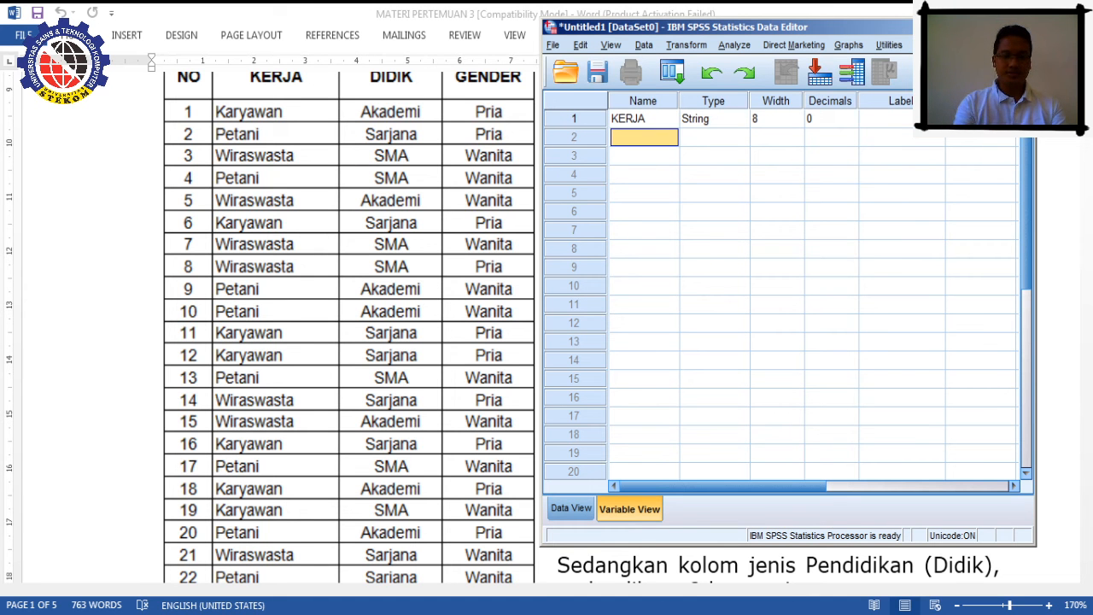
text(DIDIK)
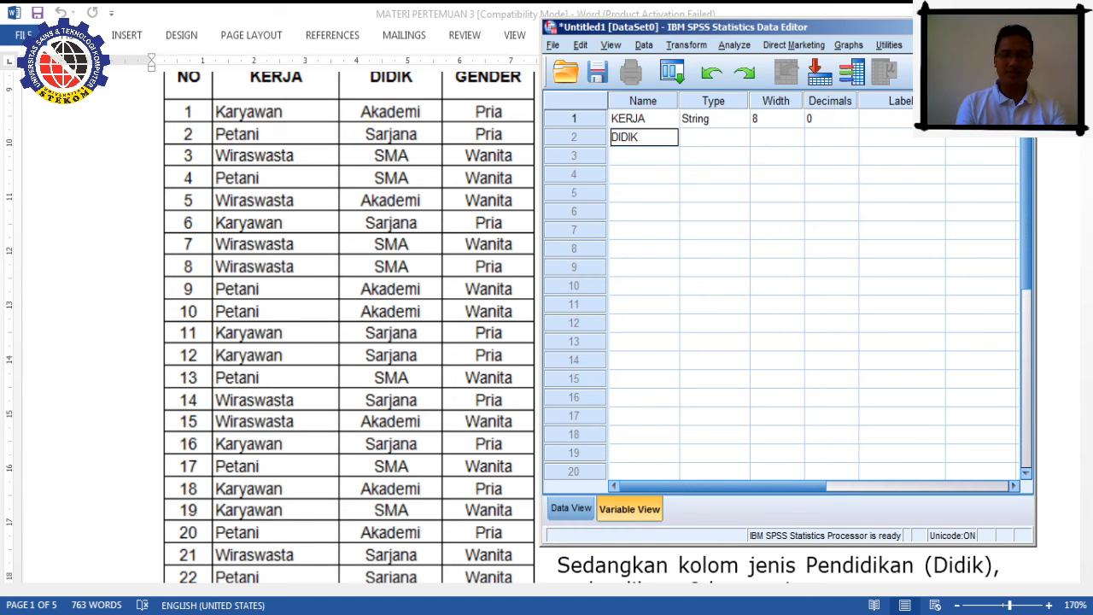
key(Tab)
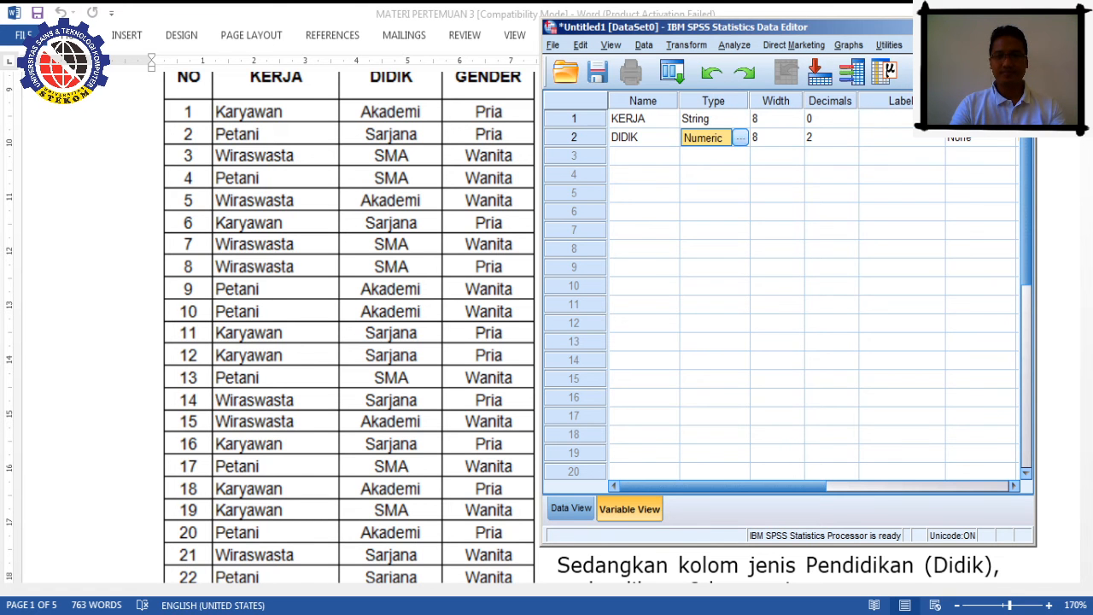
click(739, 138)
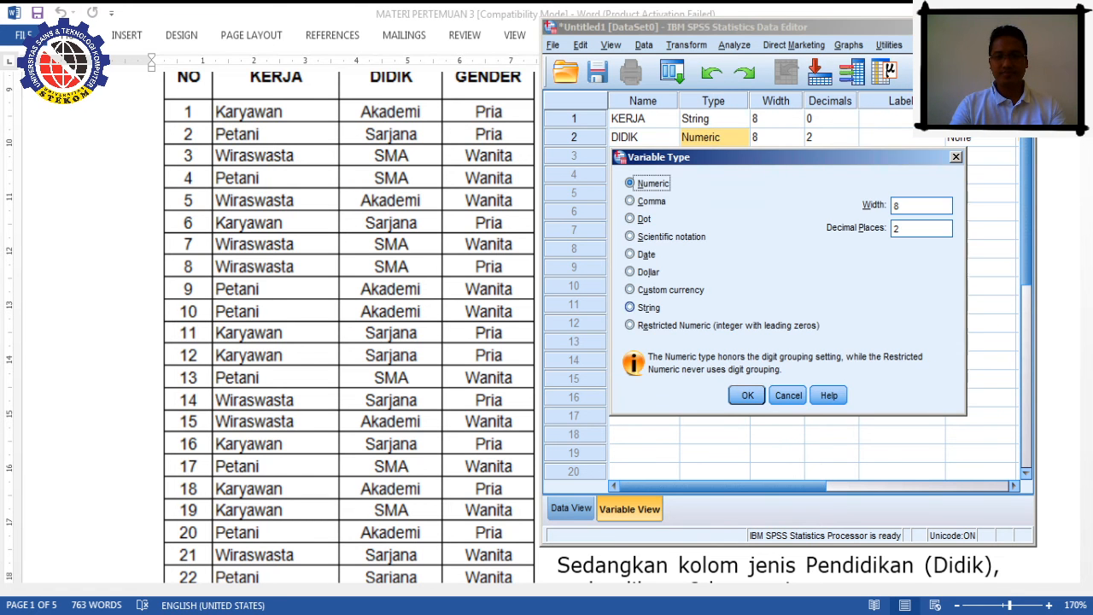
click(630, 307)
key(Return)
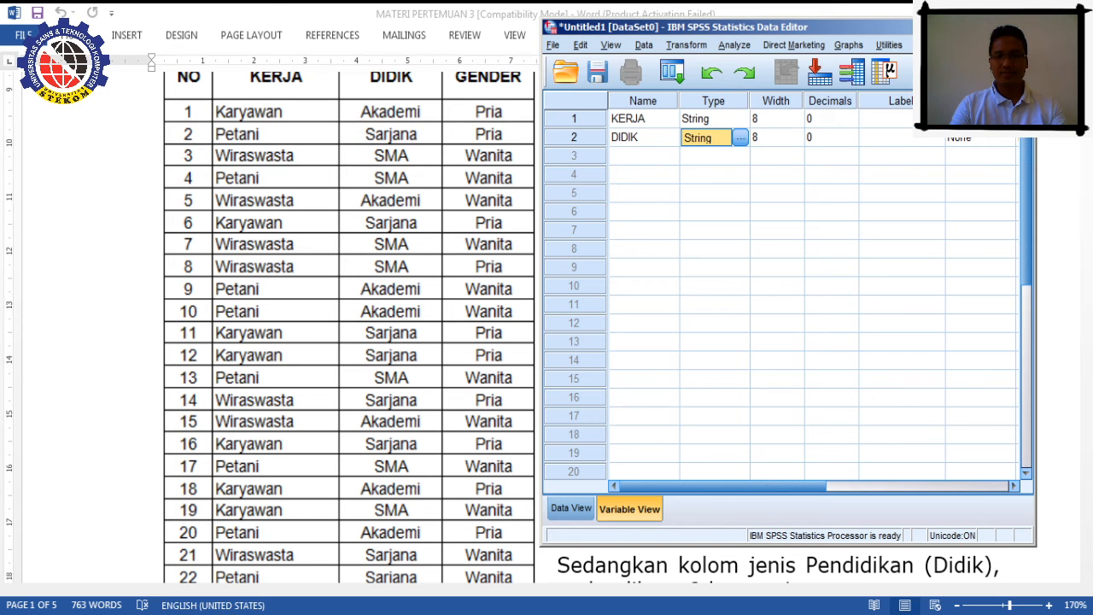
Step: Add a third variable named GENDER and set its type to String
click(644, 156)
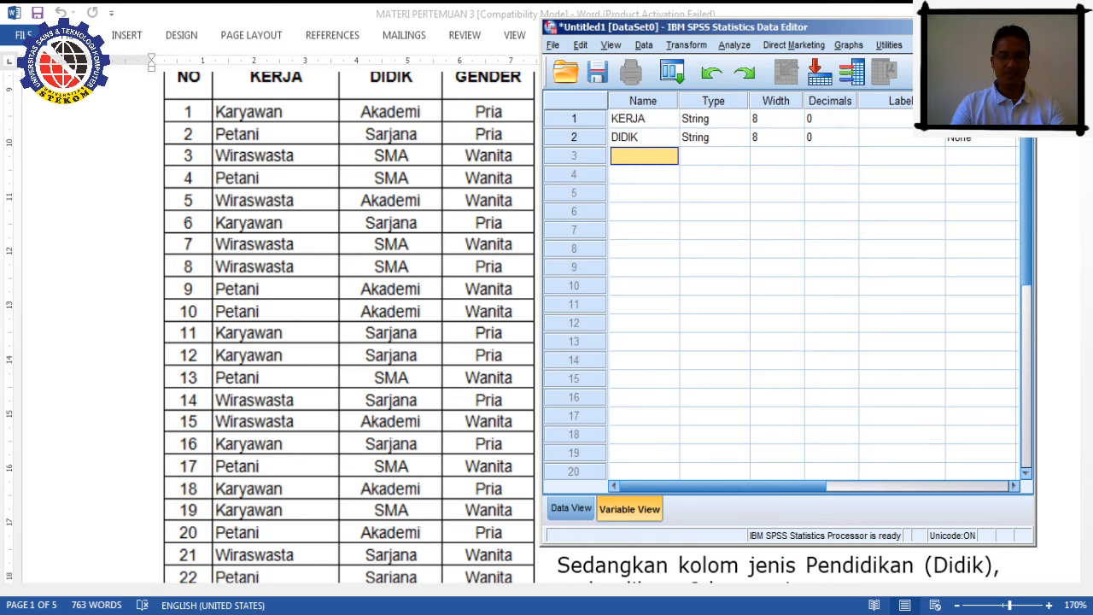
text(GEND)
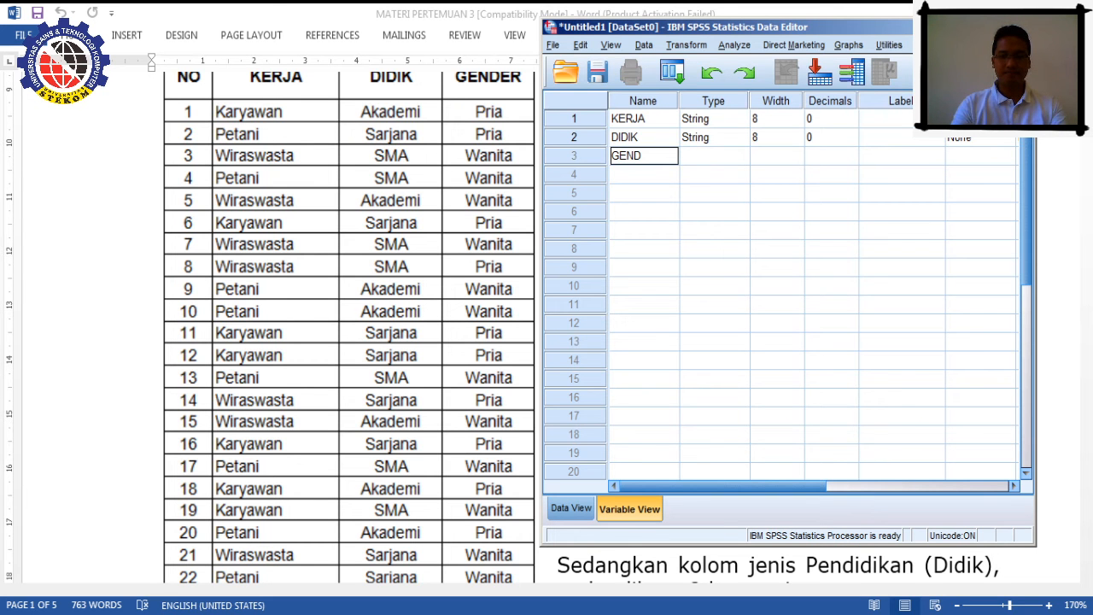
text(ER)
click(723, 156)
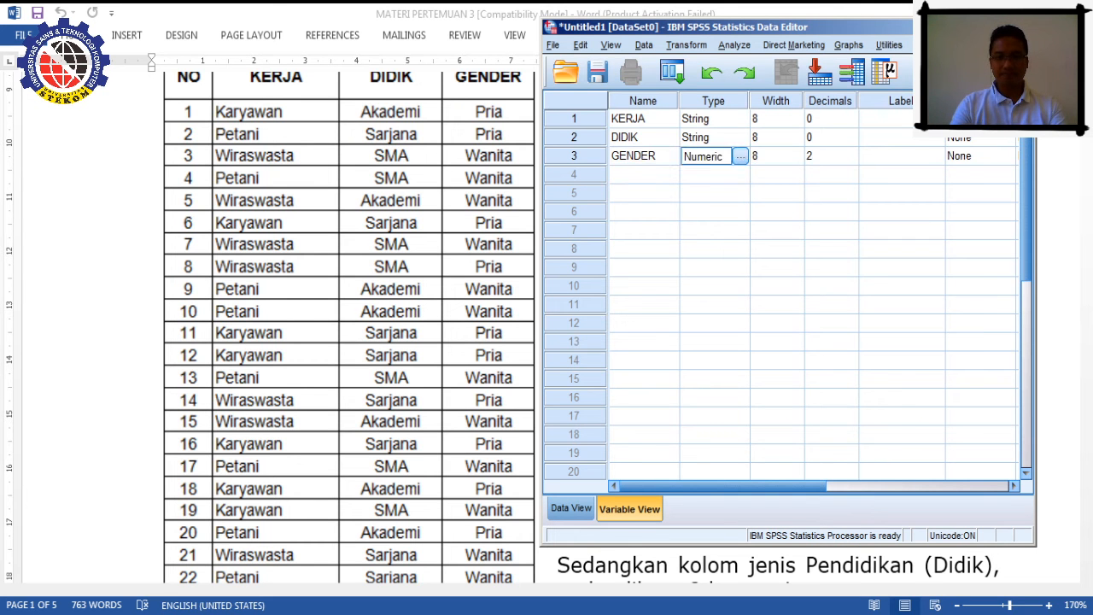
click(740, 156)
click(630, 307)
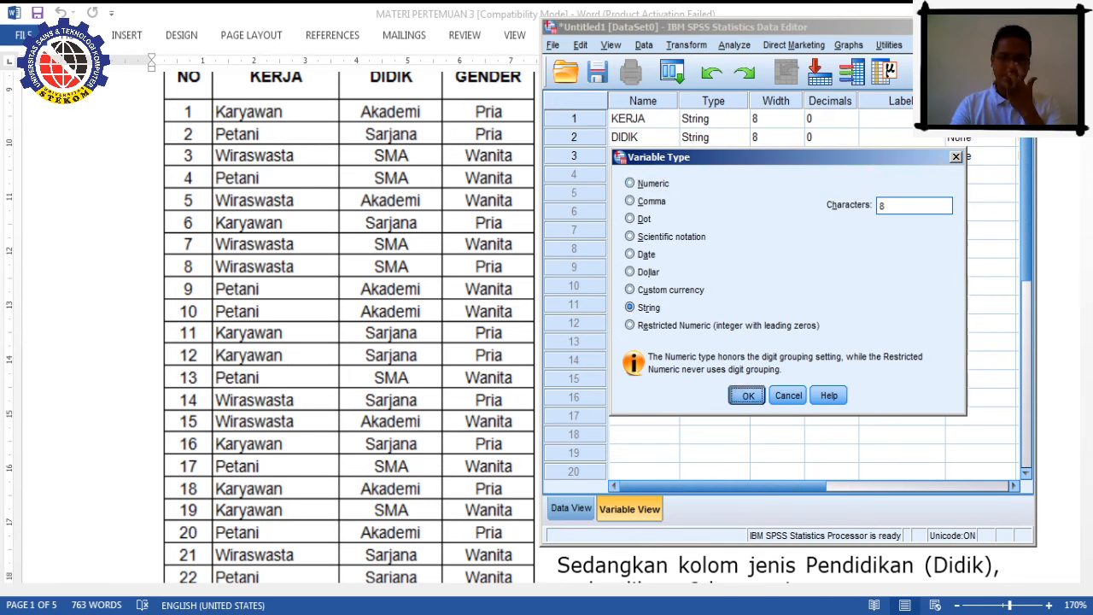
click(747, 394)
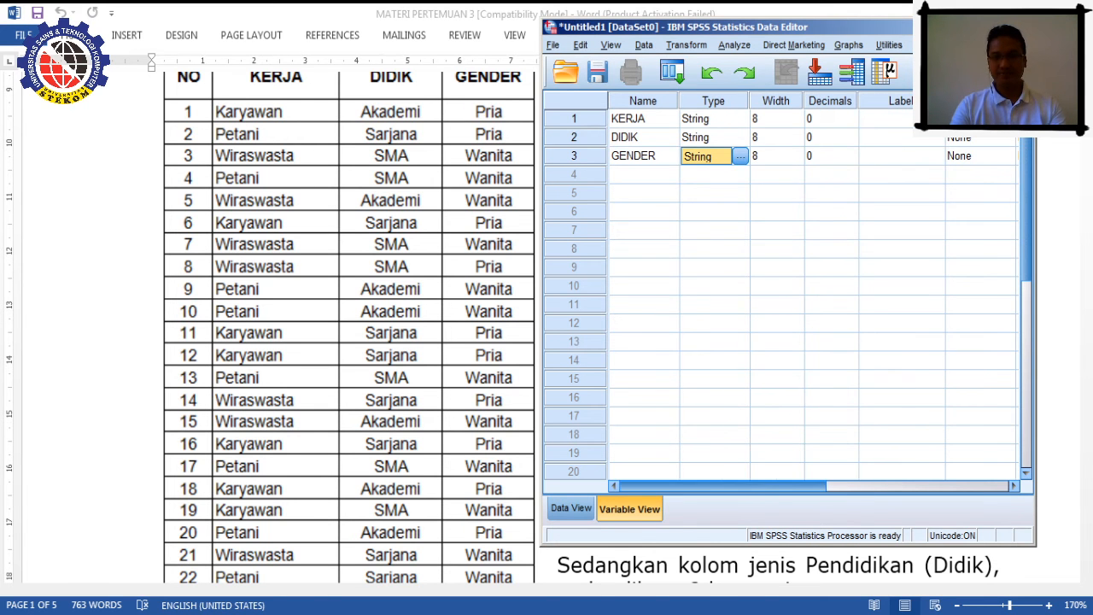
mouse_move(751, 486)
mouse_down()
mouse_move(933, 486)
mouse_move(751, 485)
mouse_up()
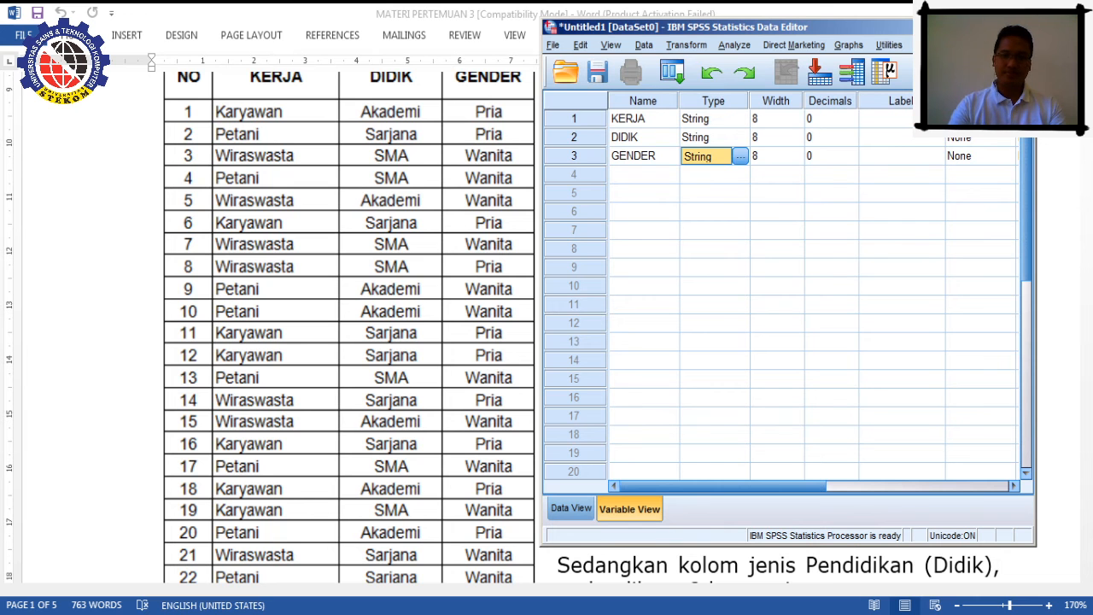
Step: Set the width of the KERJA, DIDIK and GENDER variables to 15
click(643, 118)
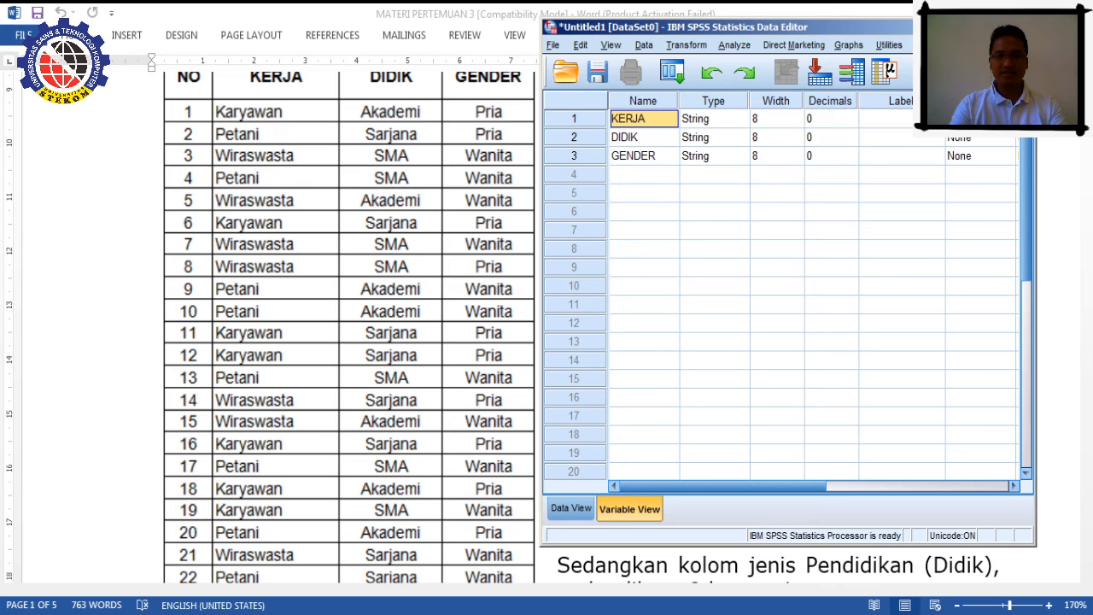
click(772, 118)
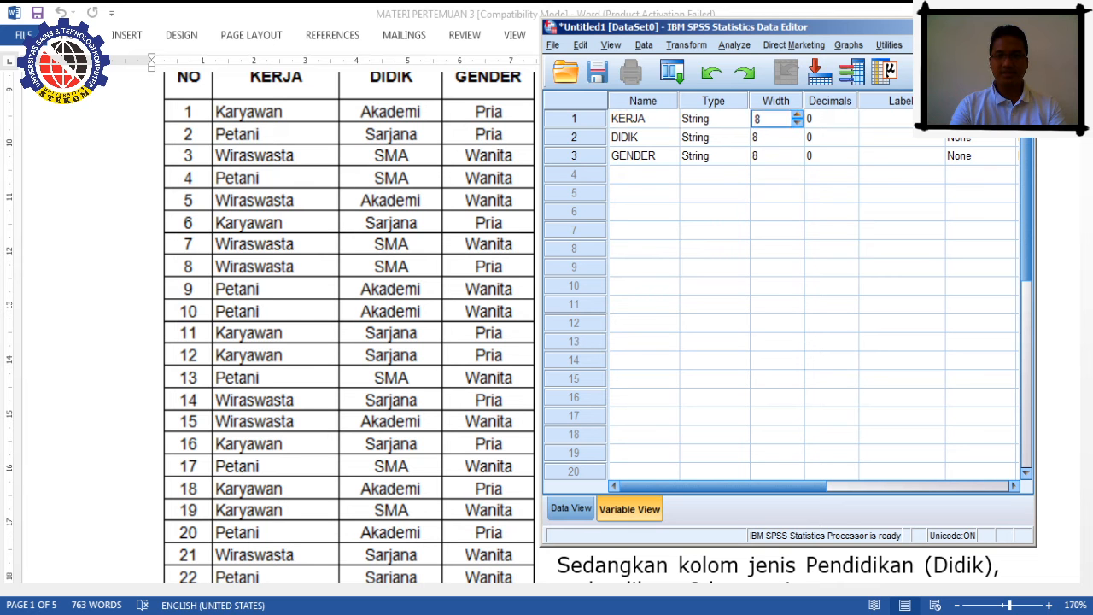
text(15)
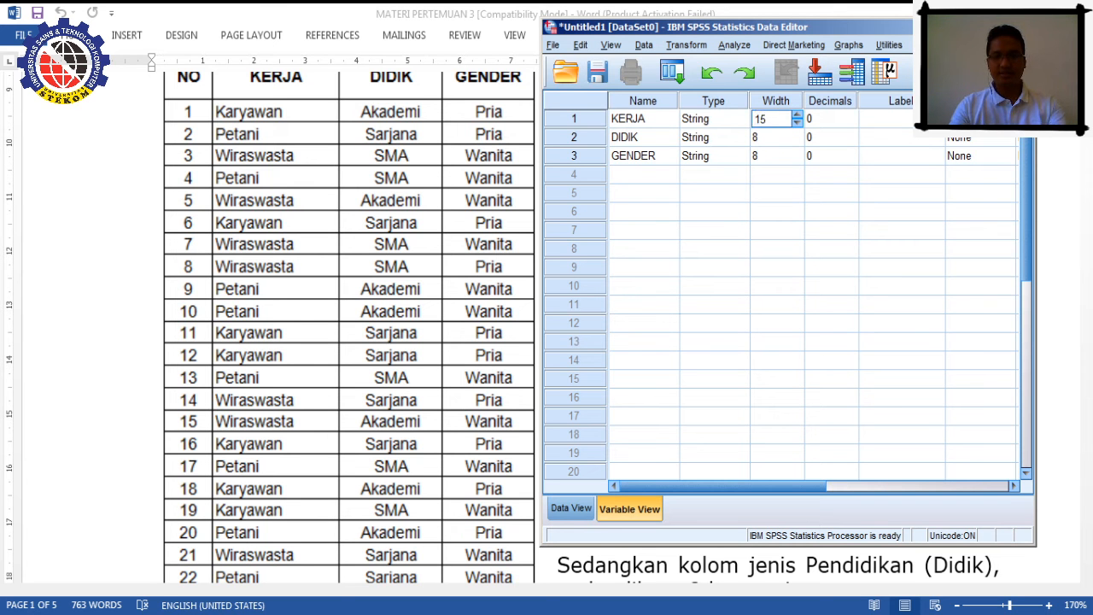
key(Return)
text(15)
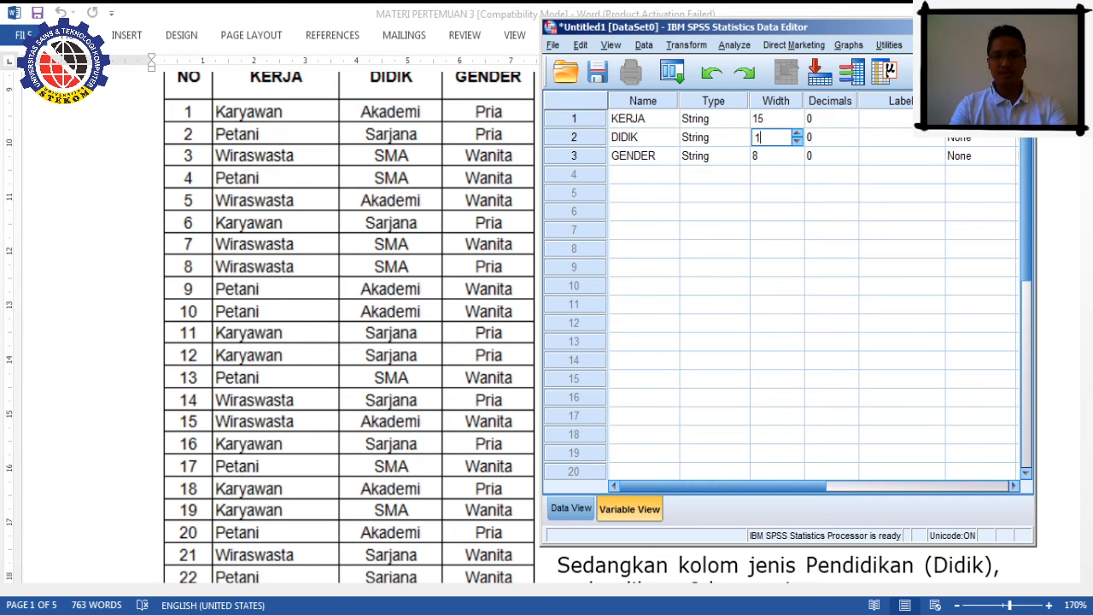
key(Return)
text(15)
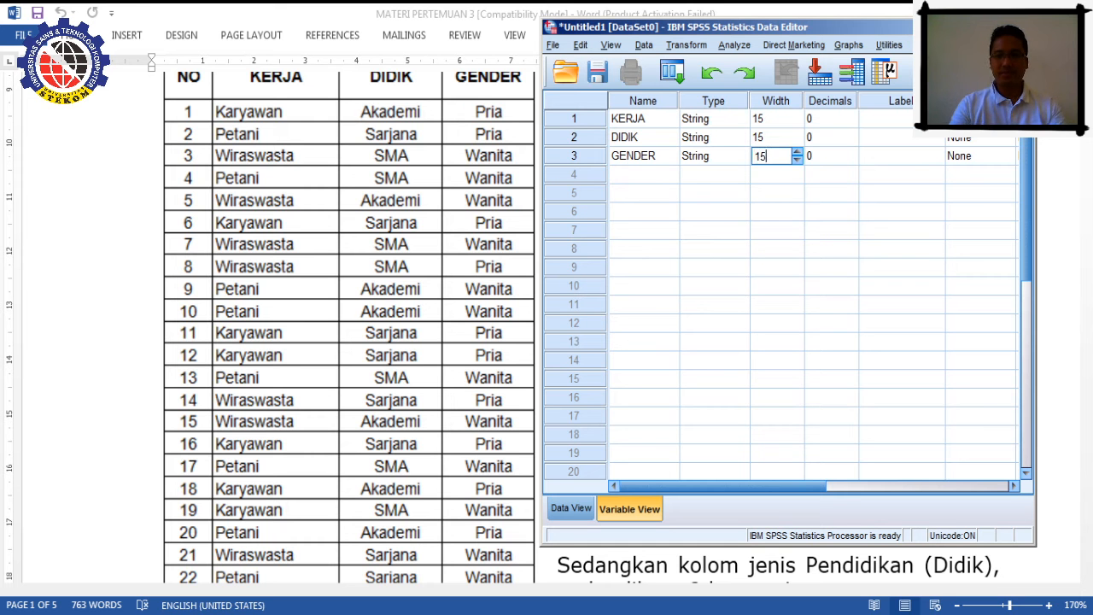
Step: Bring the Values column into view and move the data editor window off the document text listing the category codes
click(892, 119)
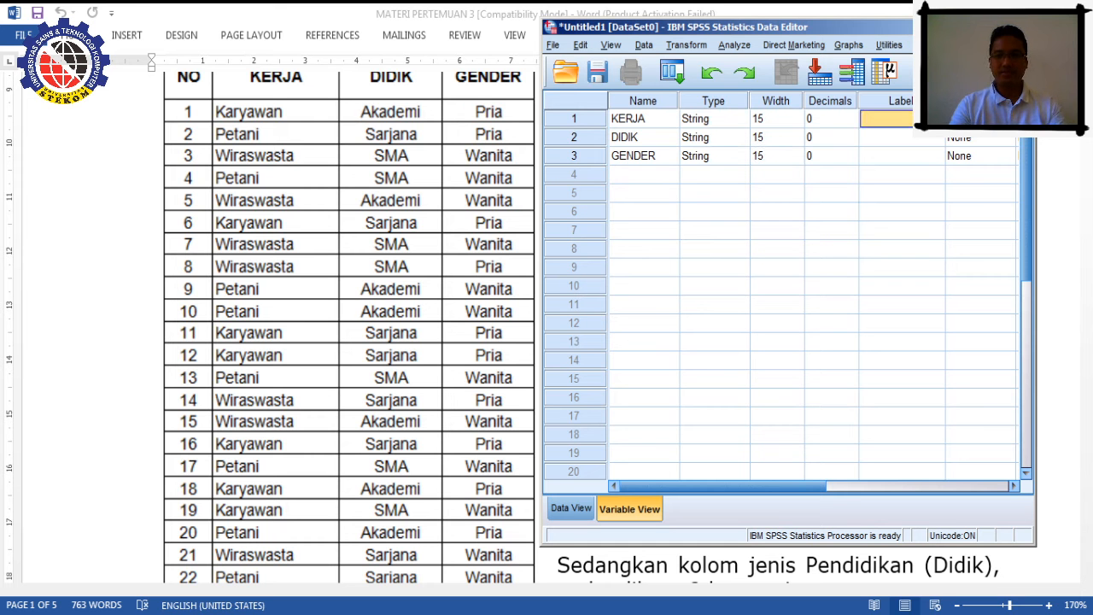
drag(736, 485, 823, 486)
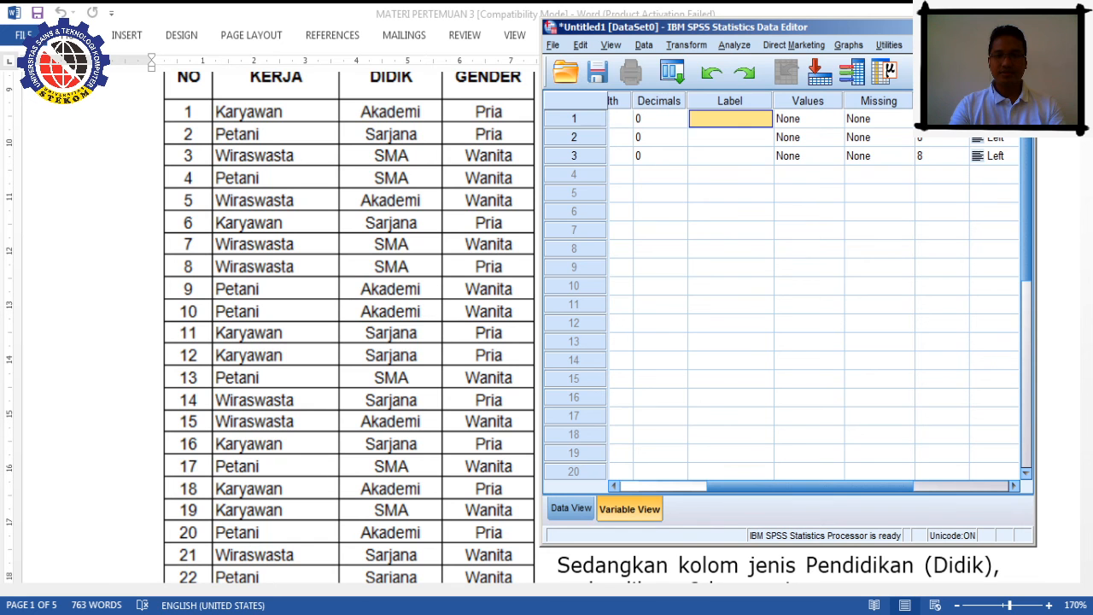
drag(597, 26, 83, 41)
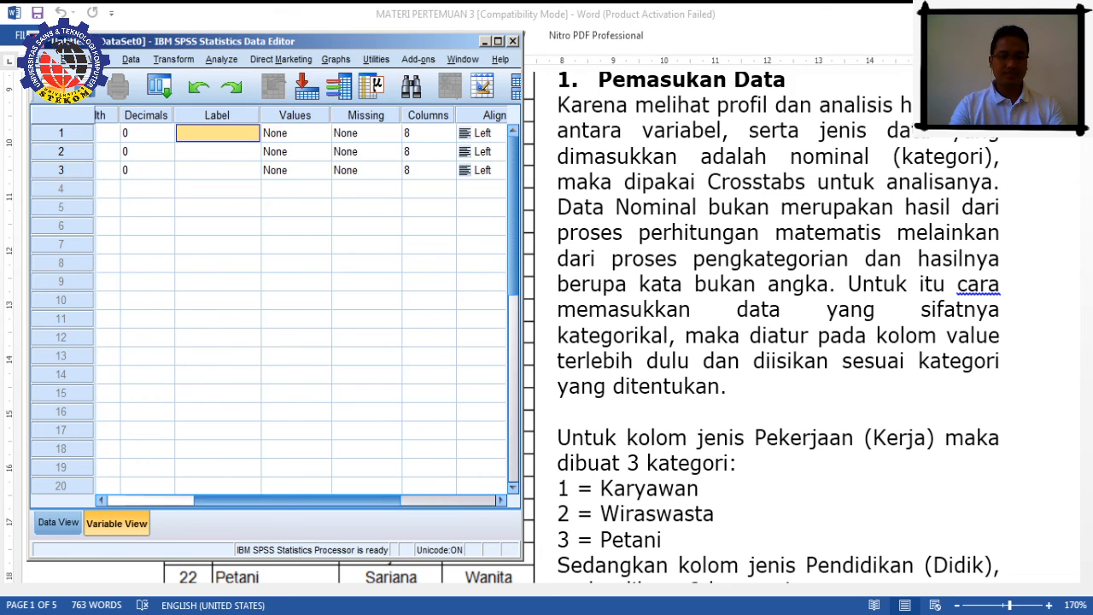
mouse_move(297, 500)
mouse_down()
mouse_move(210, 501)
mouse_move(301, 500)
mouse_up()
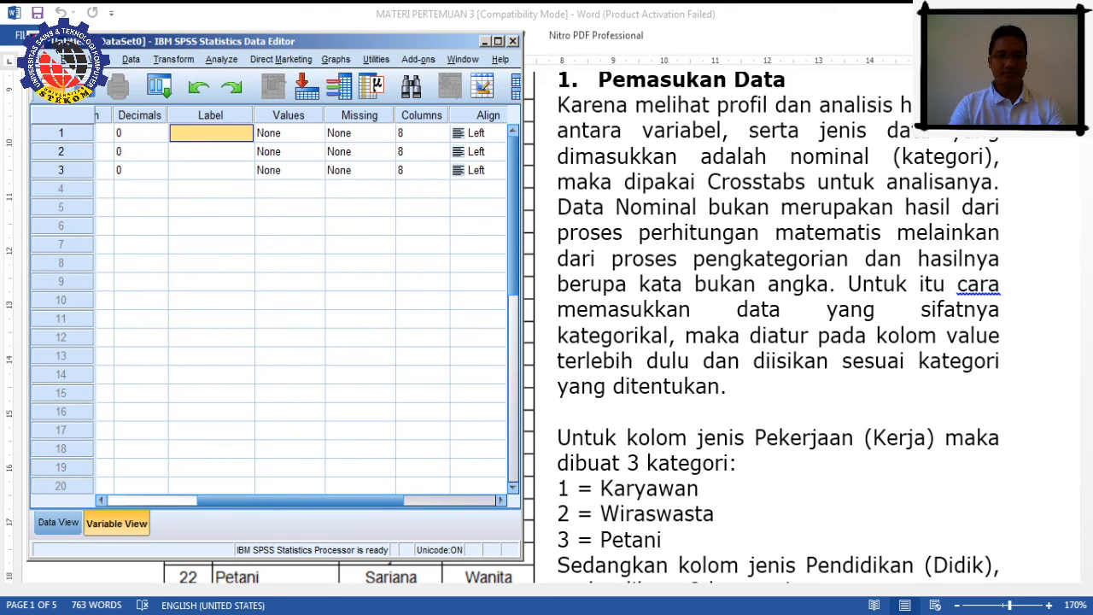
Step: Open the value labels of the KERJA variable and add the label KARYAWAN for value 1
click(286, 133)
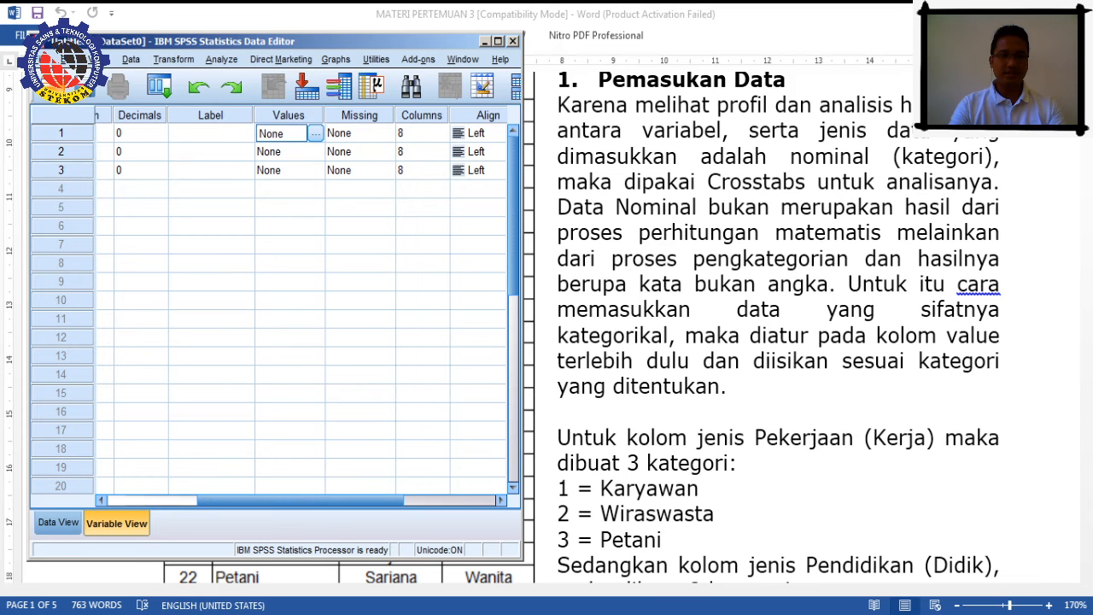
click(315, 133)
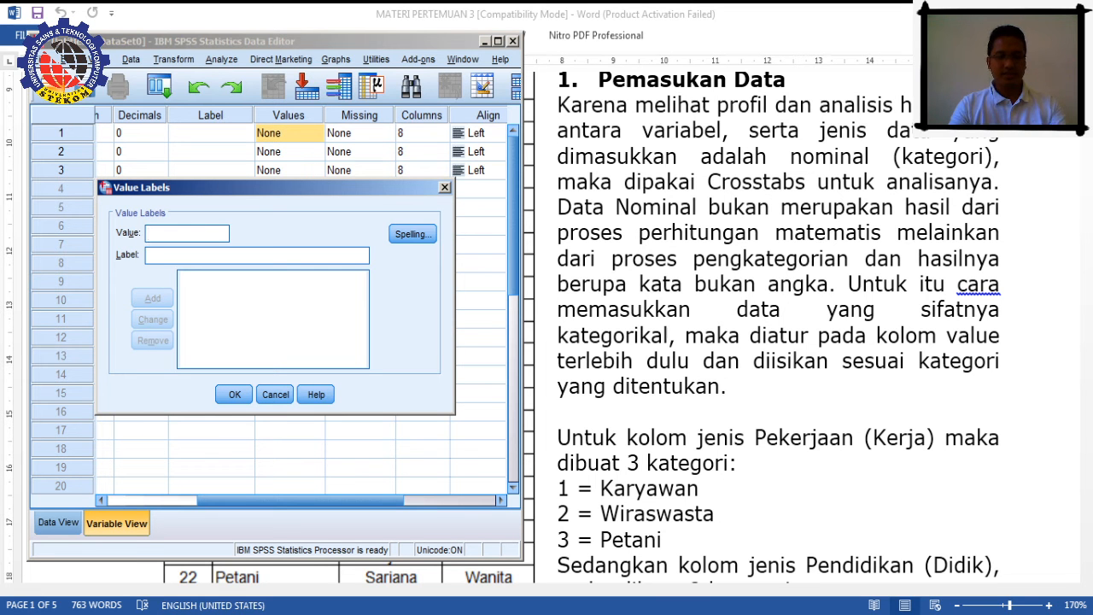
text(1)
key(Tab)
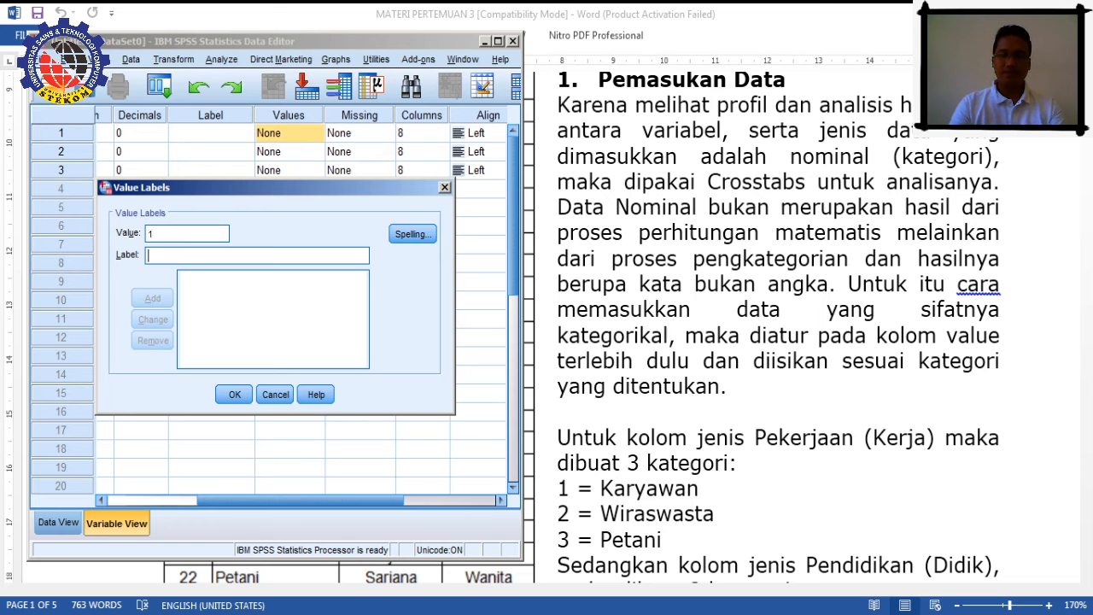
text(KAR)
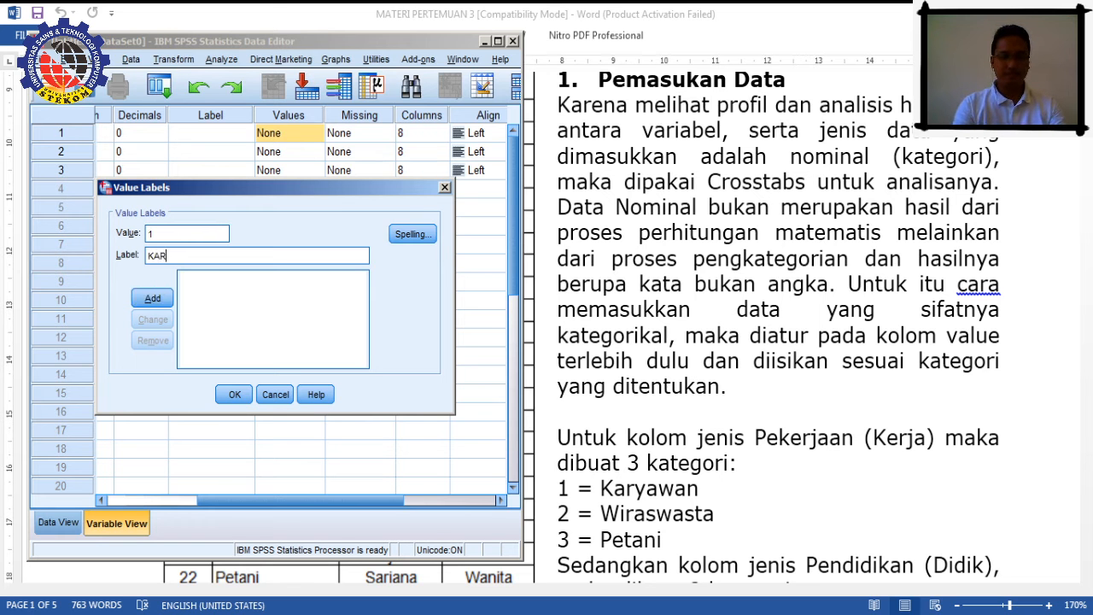
text(YAWAN)
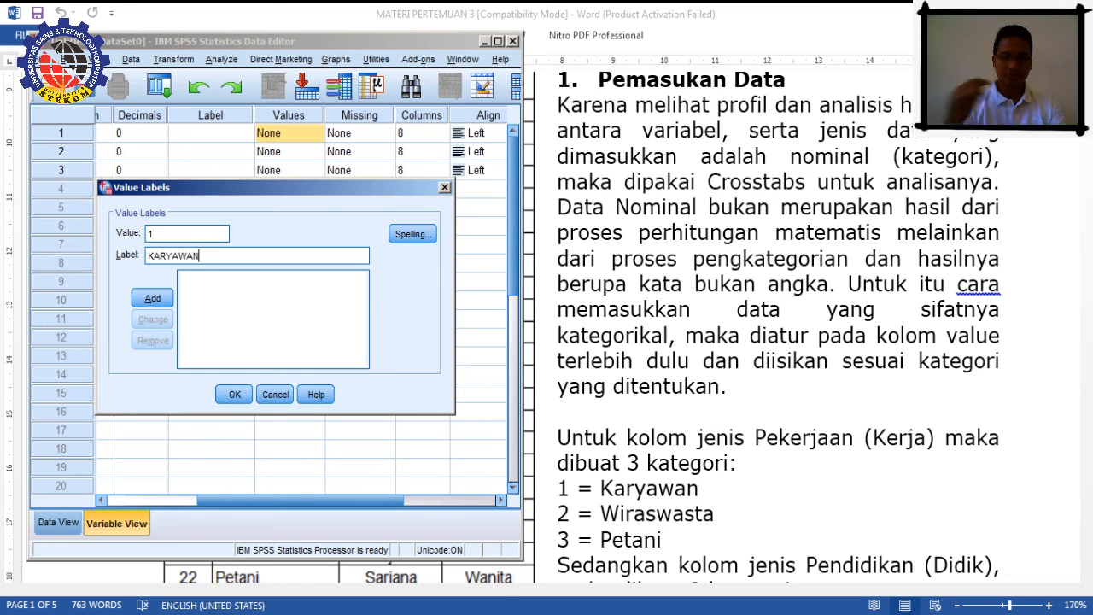
key(Return)
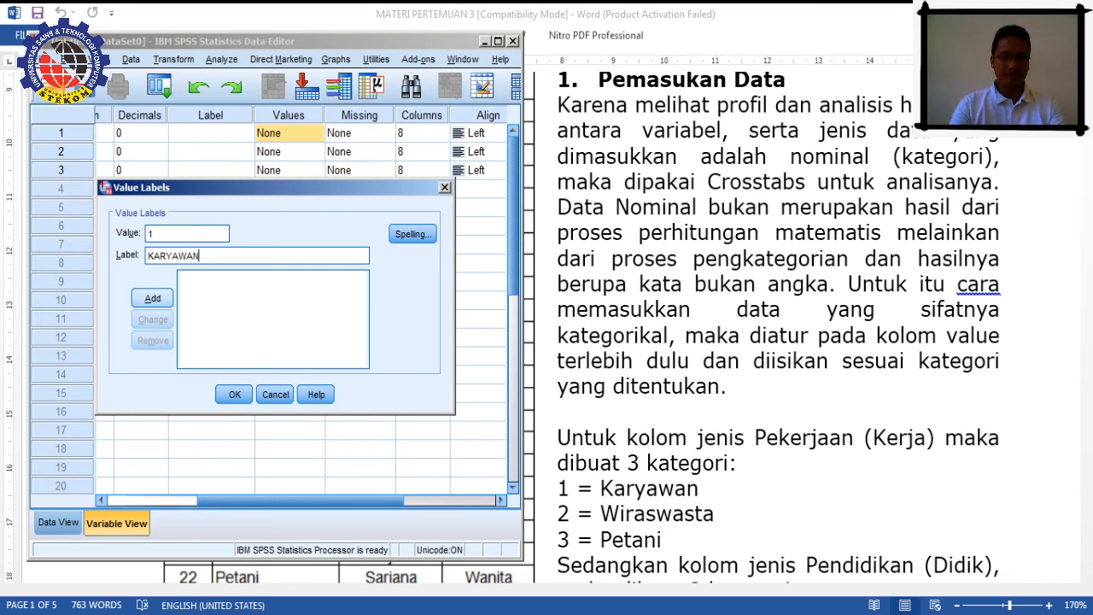
Step: Add the label WIRASWASTA for value 2 of the KERJA variable
text(2)
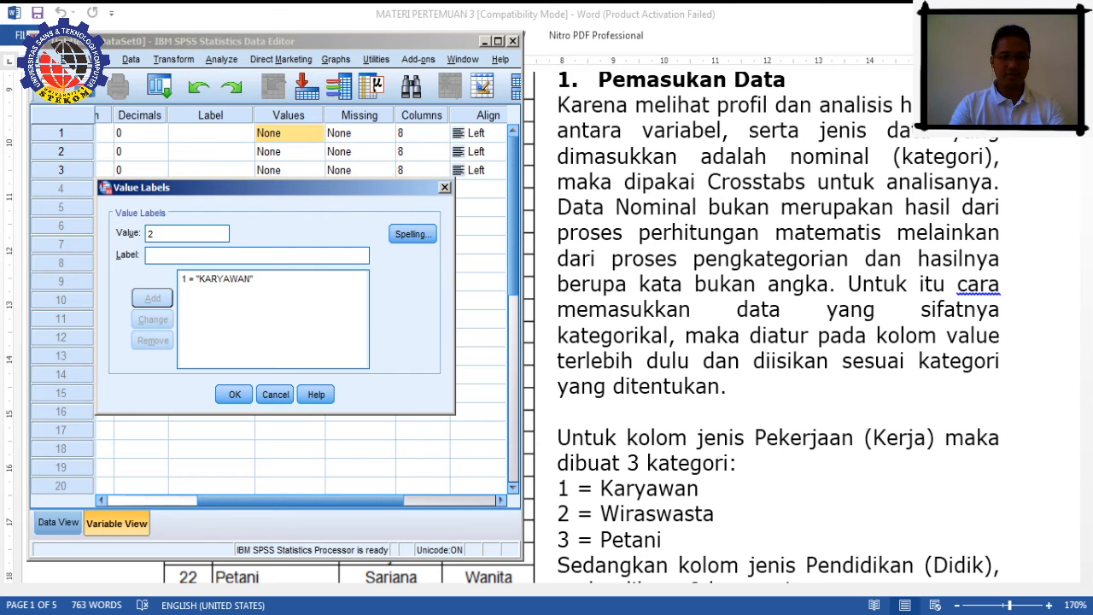
text(Wi)
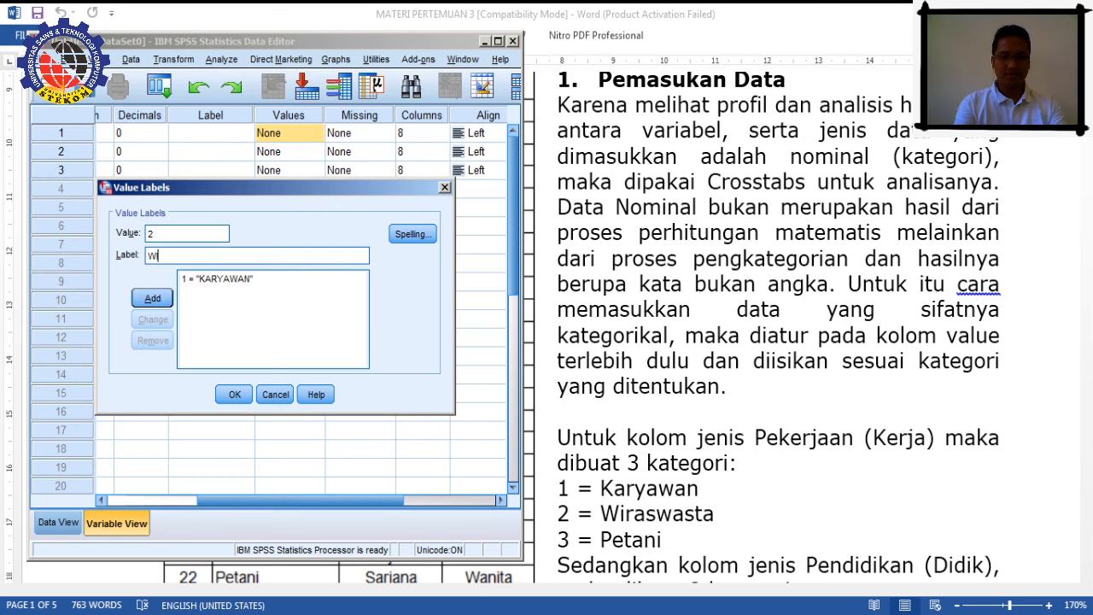
text(RASWA)
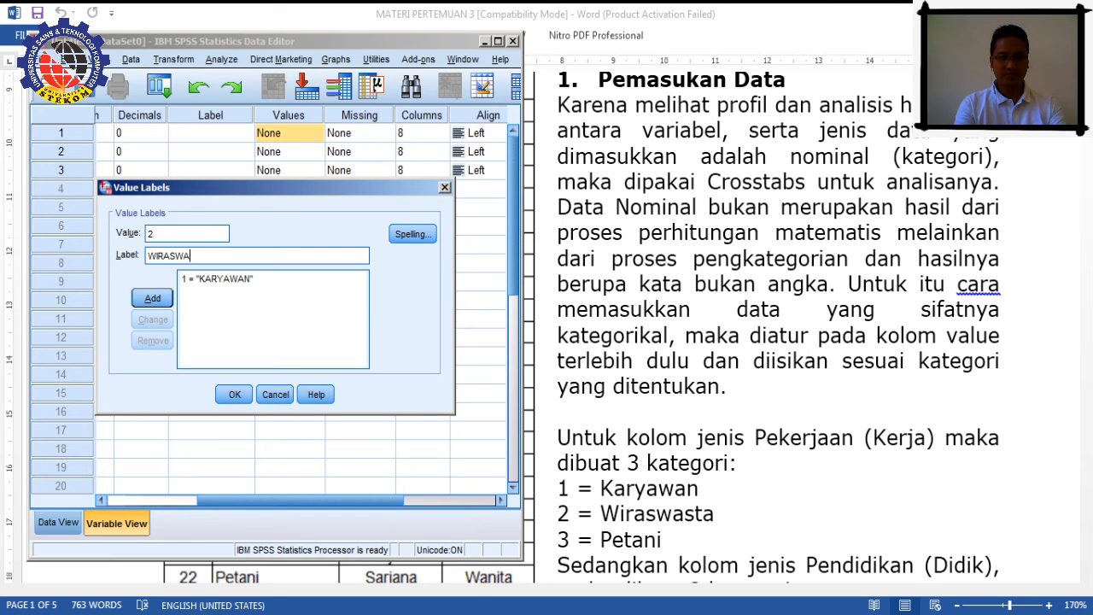
text(STA)
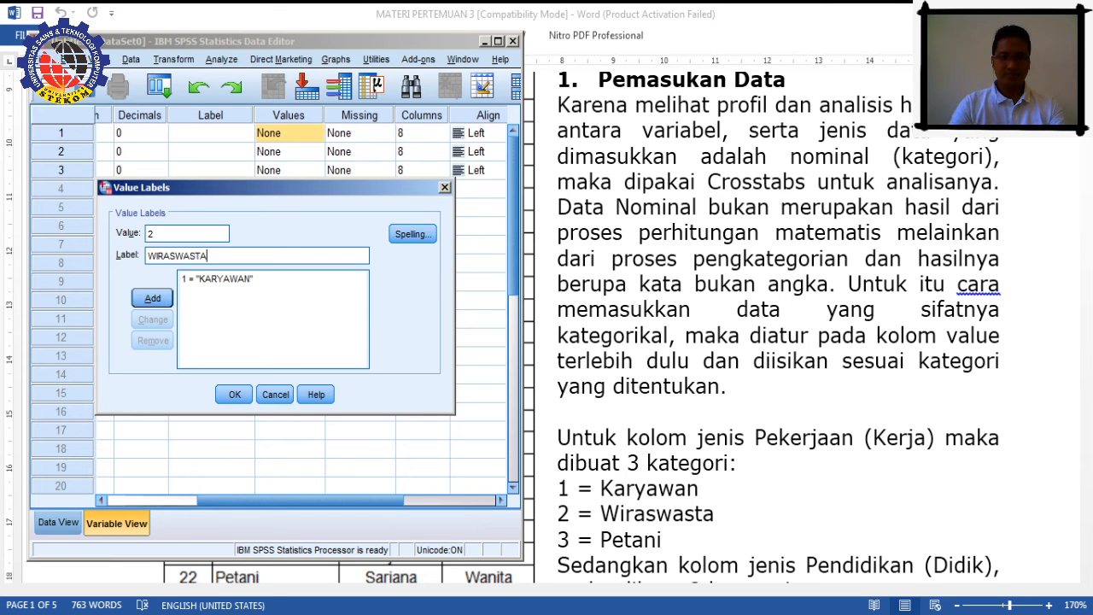
key(Return)
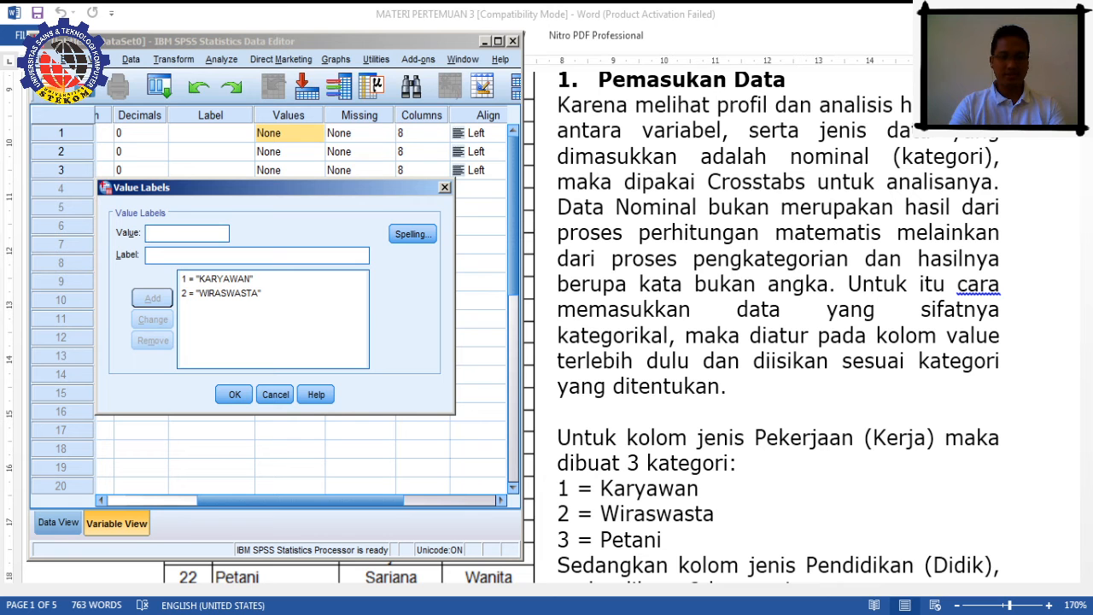
Step: Add the label PETANI for value 3 of the KERJA variable and accept its value labels
text(3)
key(Tab)
text(P)
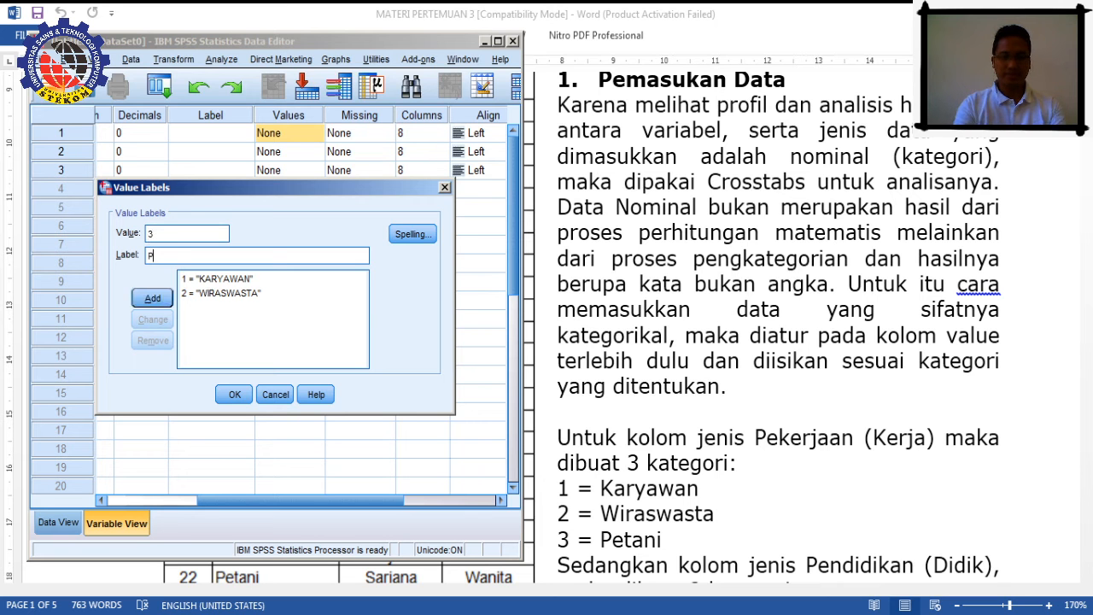
text(ETANI)
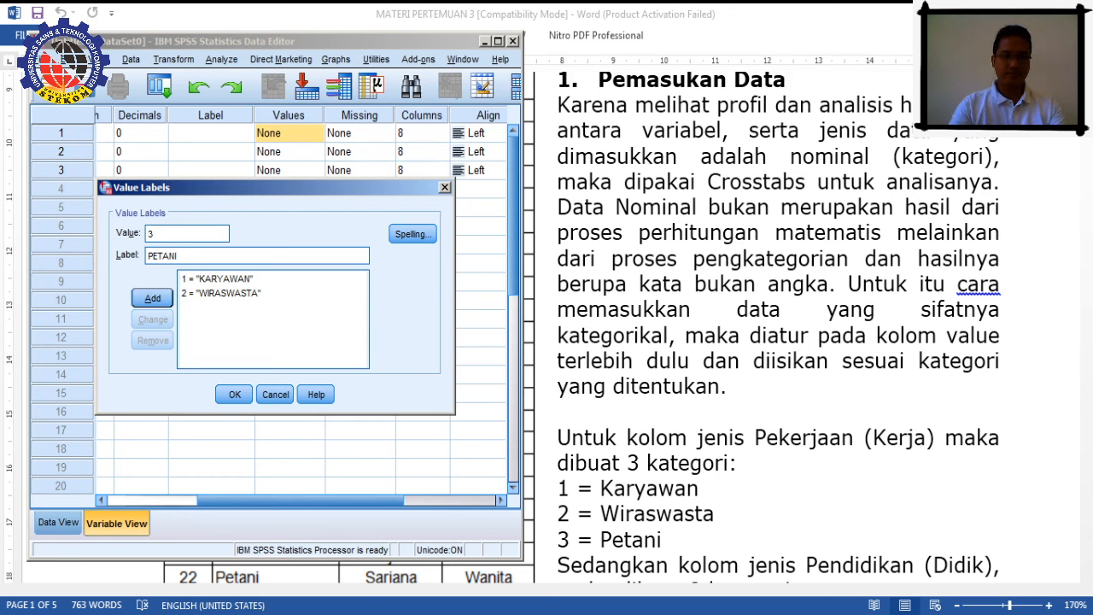
key(Return)
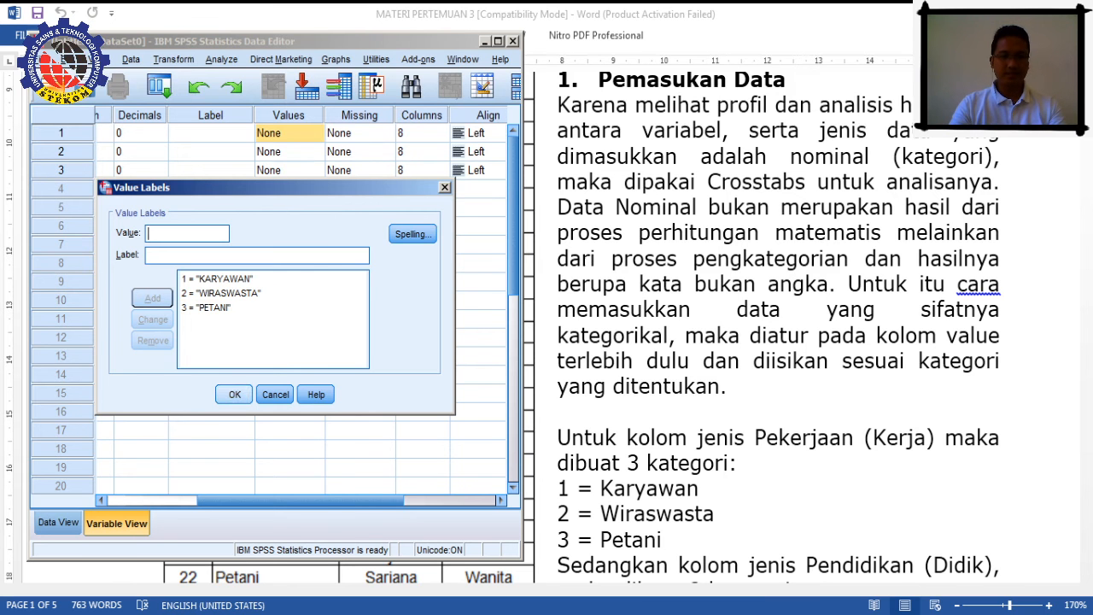
key(Return)
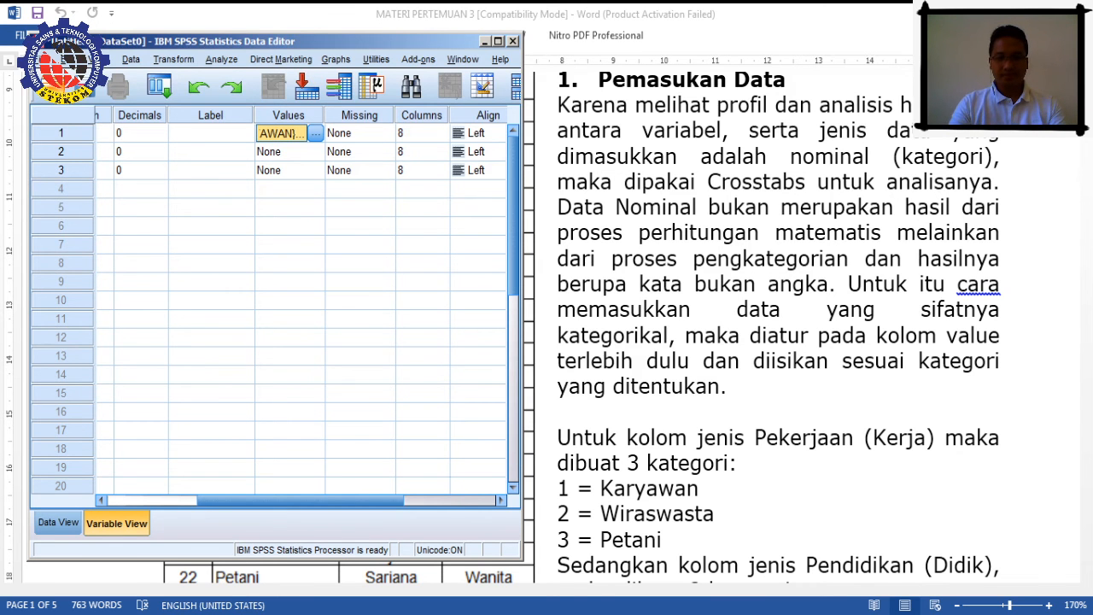
Step: Consult the education category codes in the Word document and add the label SMA for value 1 of the DIDIK variable in SPSS
click(748, 415)
scroll(748, 415, down, 3)
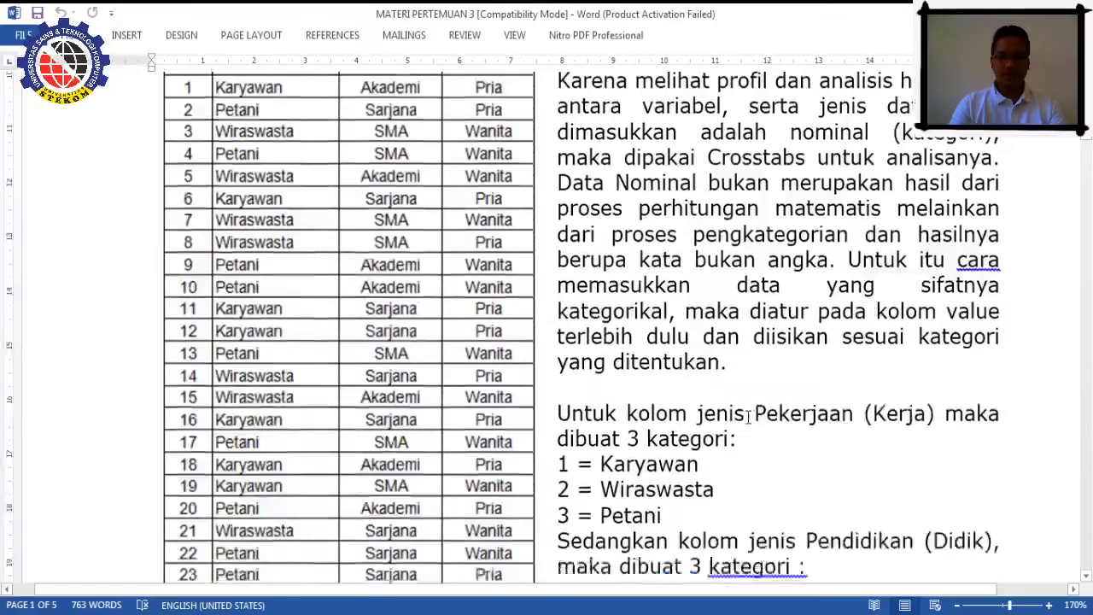
scroll(748, 416, down, 1)
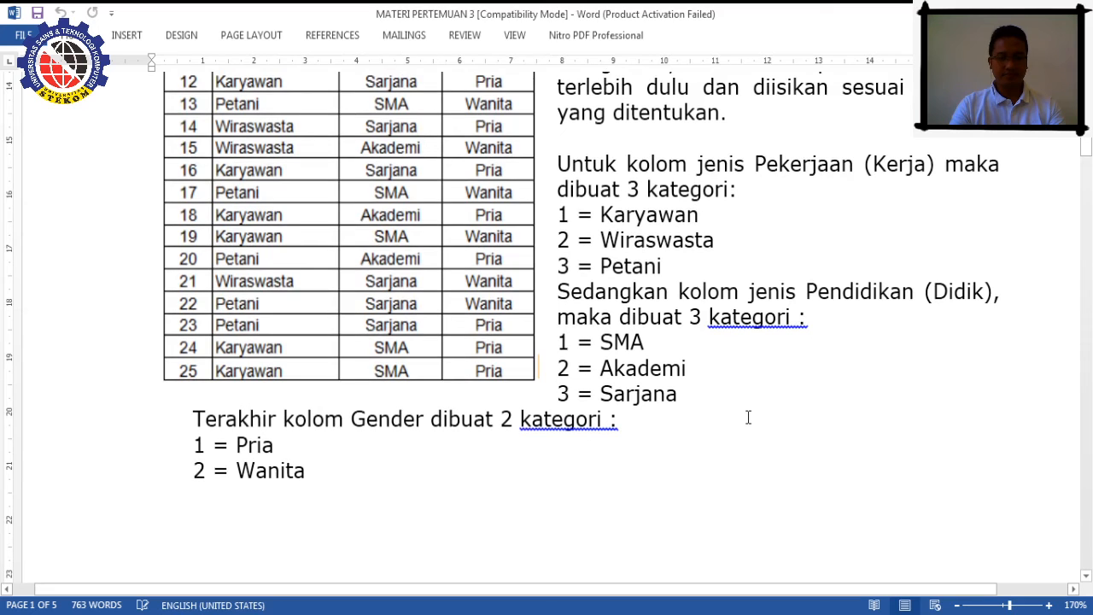
key(alt+Tab)
click(288, 152)
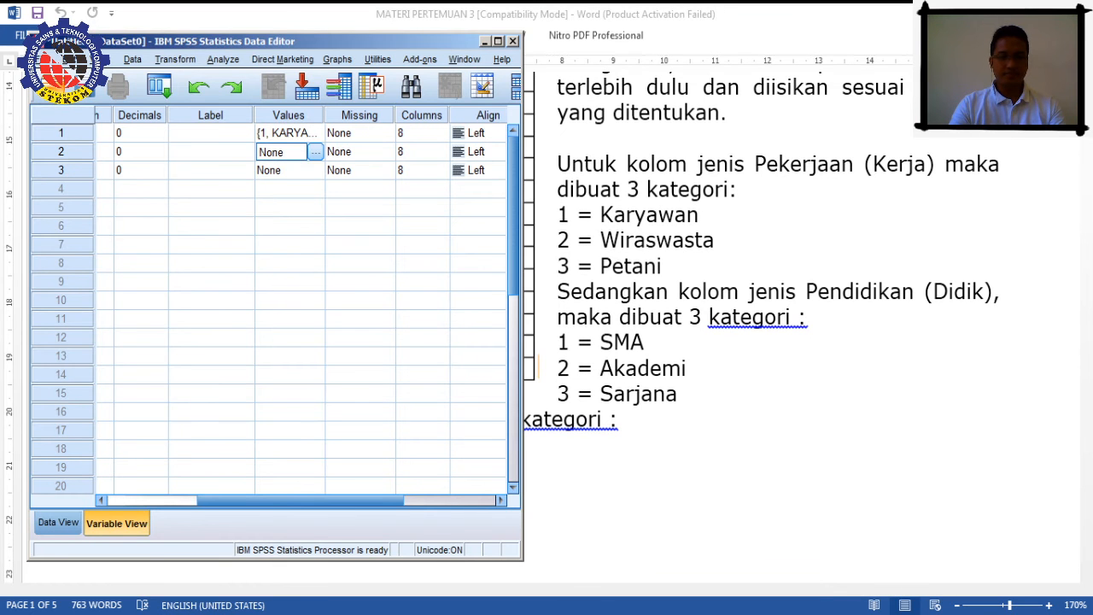
click(316, 152)
text(1)
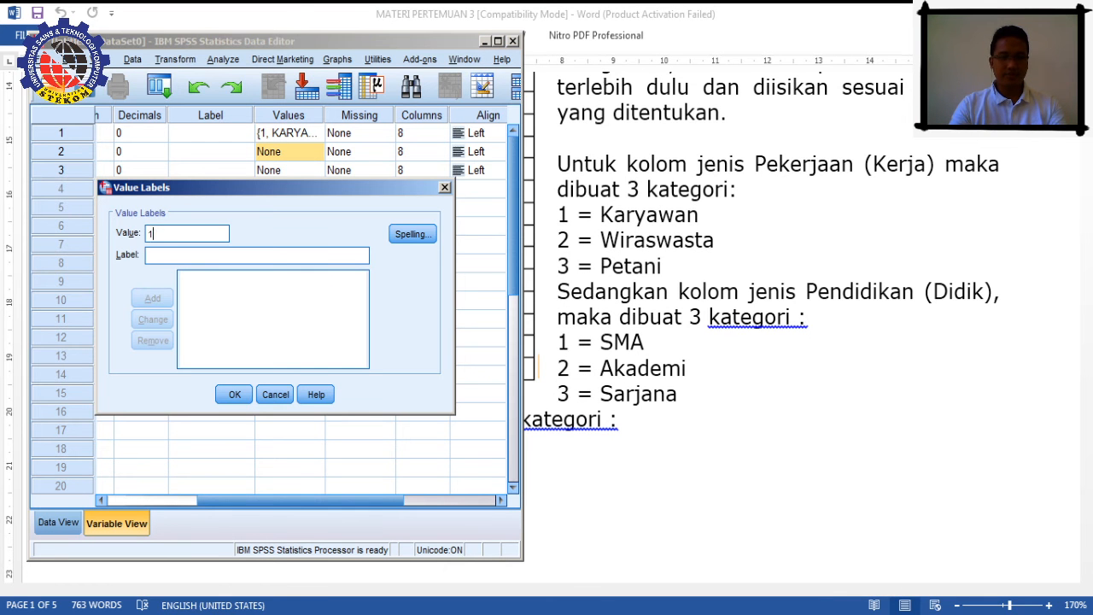
key(Tab)
text(SMA)
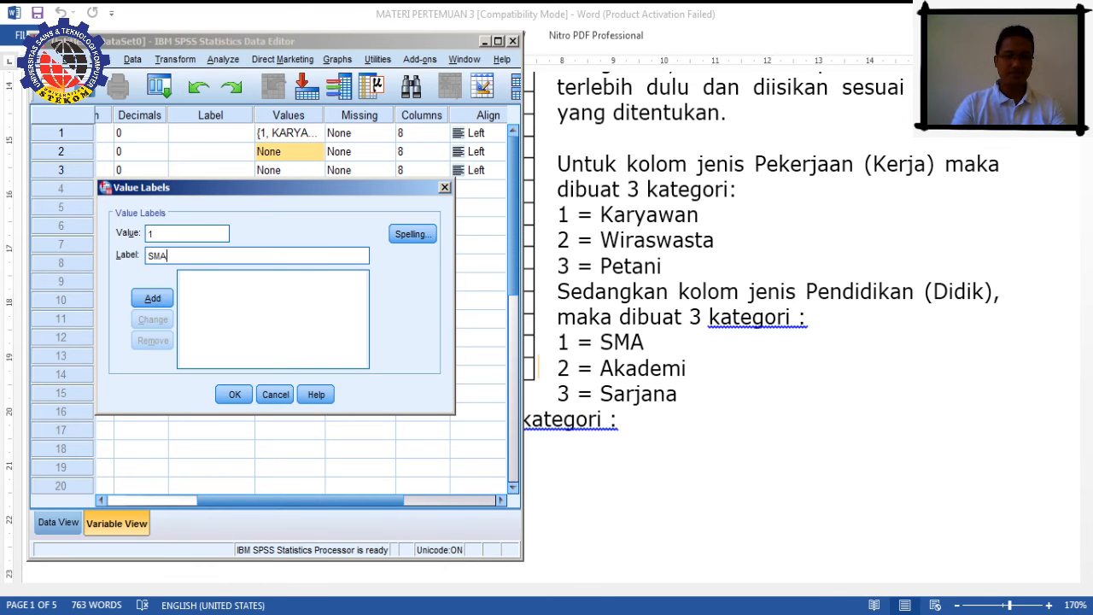
click(151, 298)
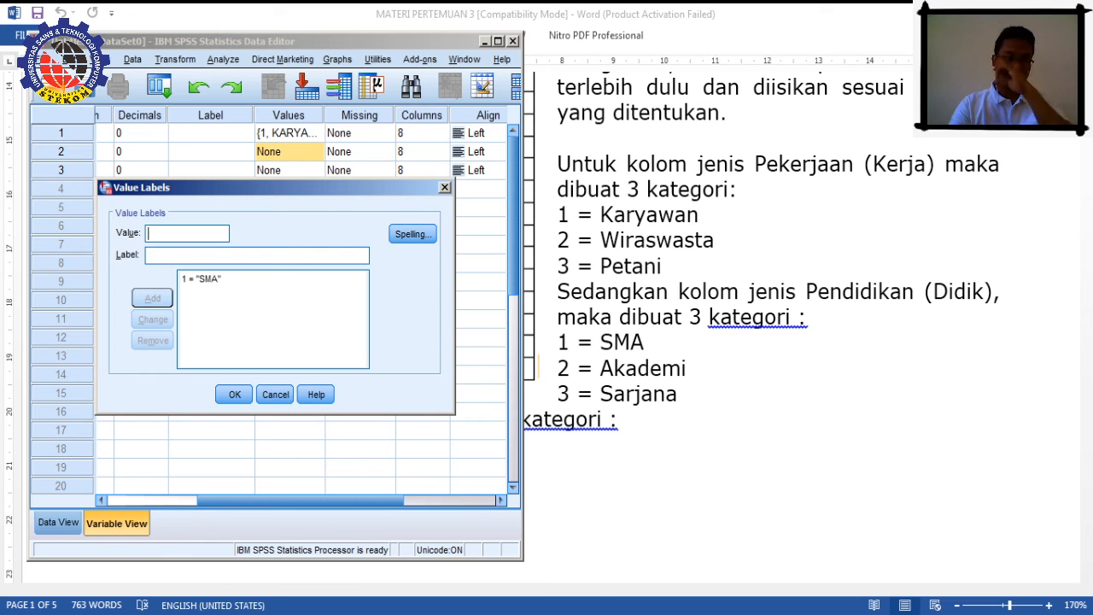
Step: Label value 2 as AKADEMI and value 3 as SARJANA for the DIDIK variable and accept its value labels
text(2)
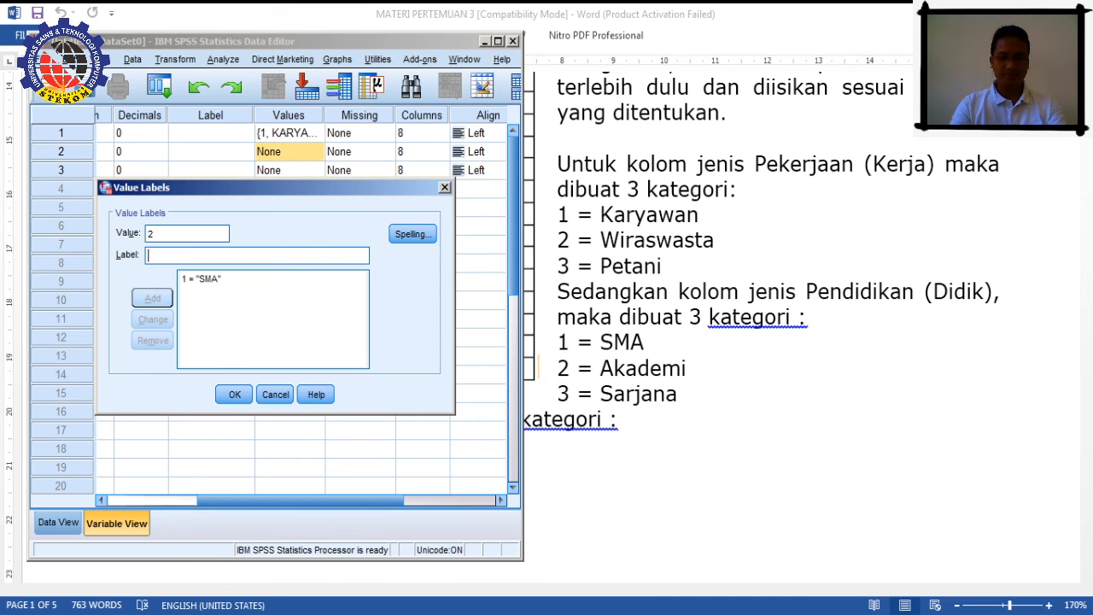
text(AKADEMI)
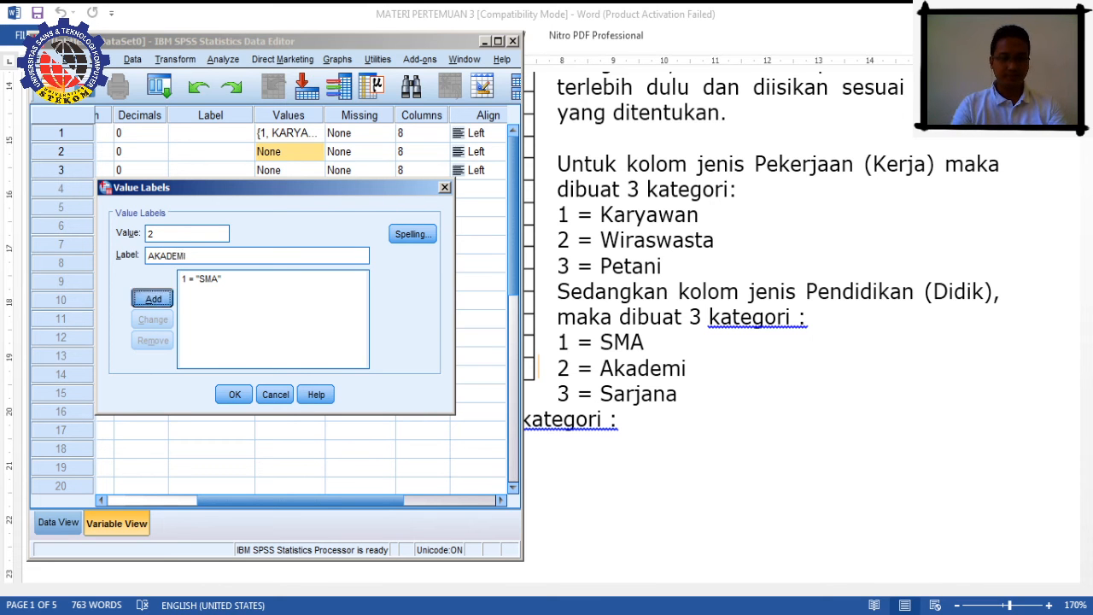
key(Return)
text(3)
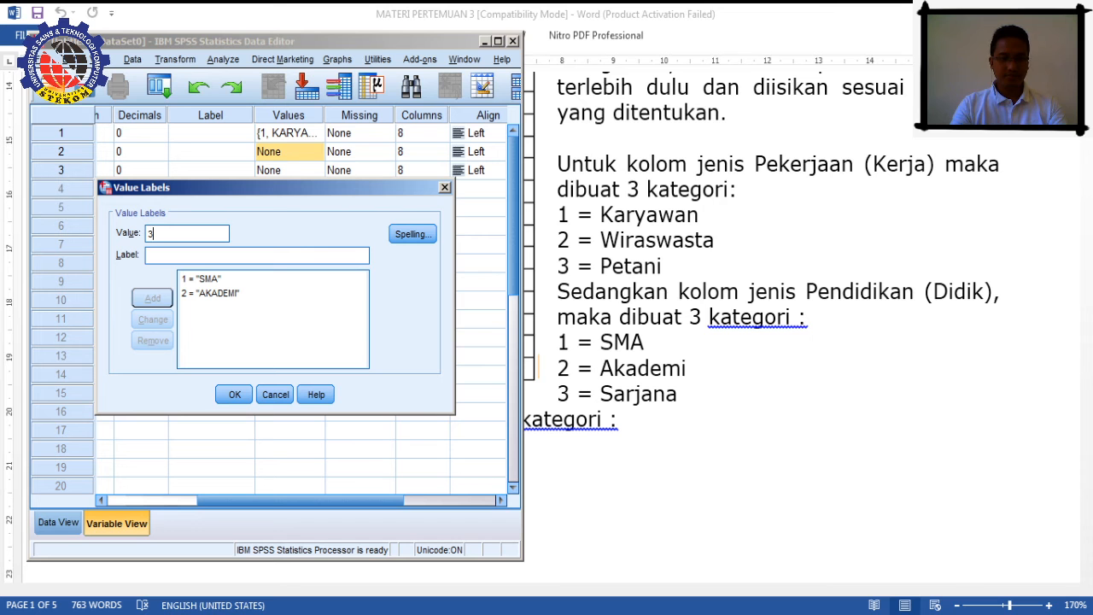
key(Tab)
text(SAR)
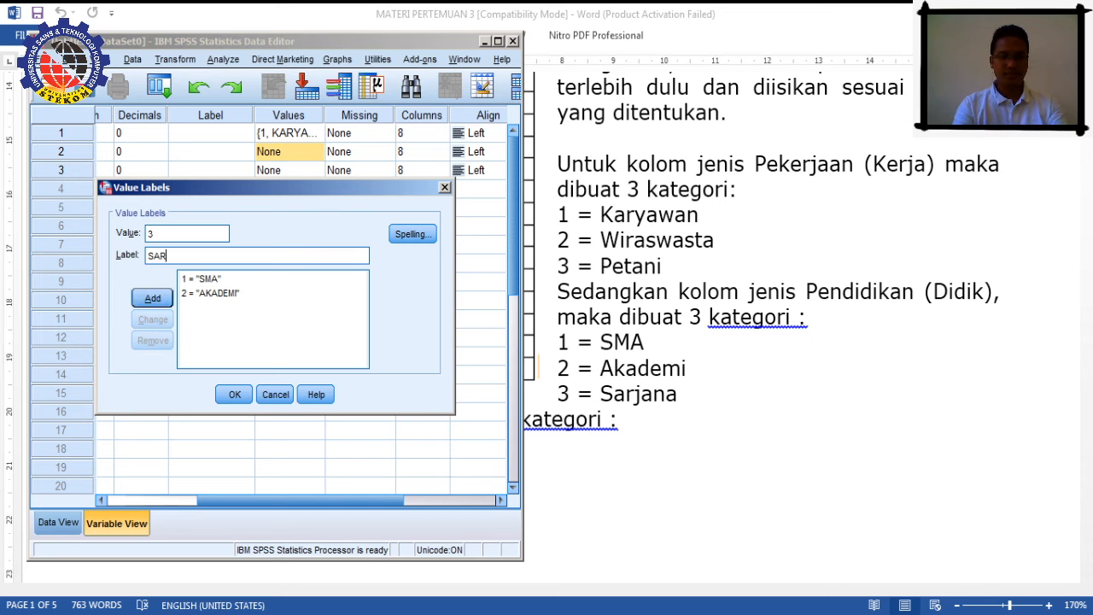
text(JANA)
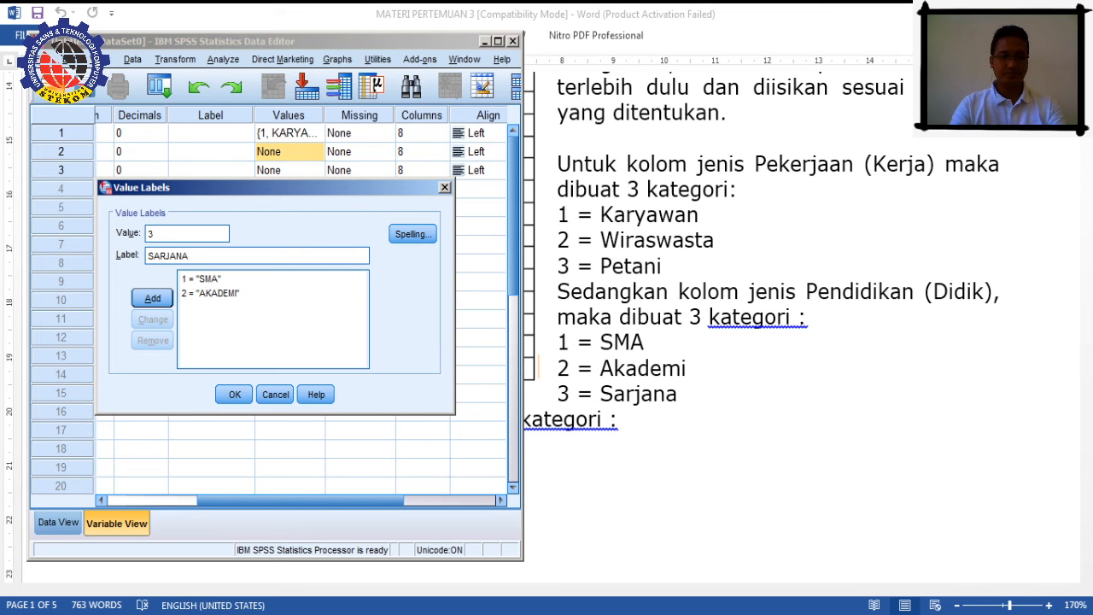
key(Return)
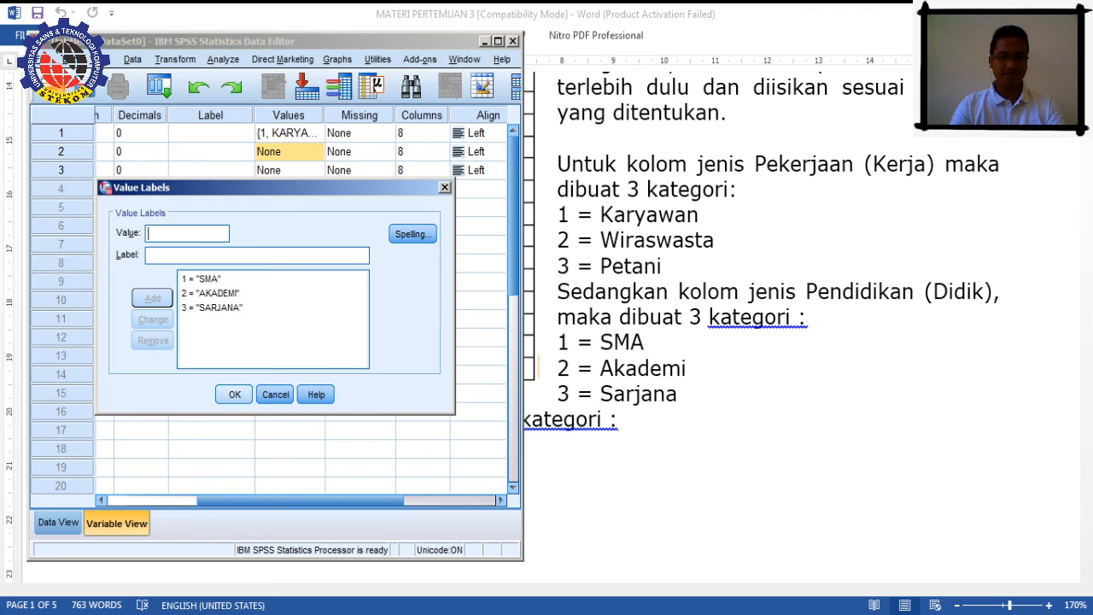
key(Return)
Step: Open the value labels of the GENDER variable and add the label PRIA for value 1
click(314, 170)
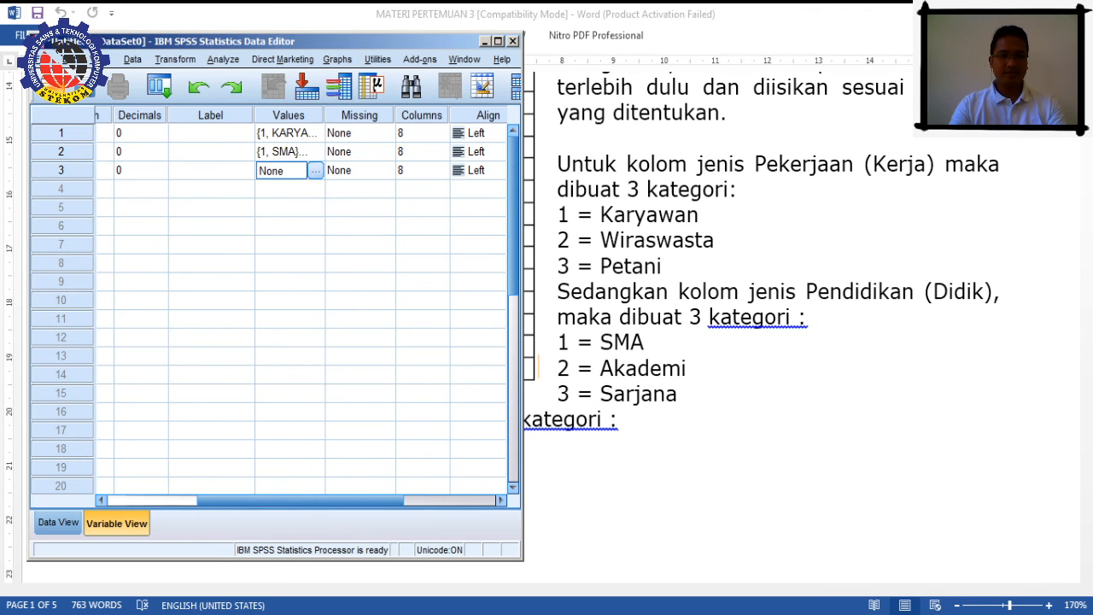
click(316, 170)
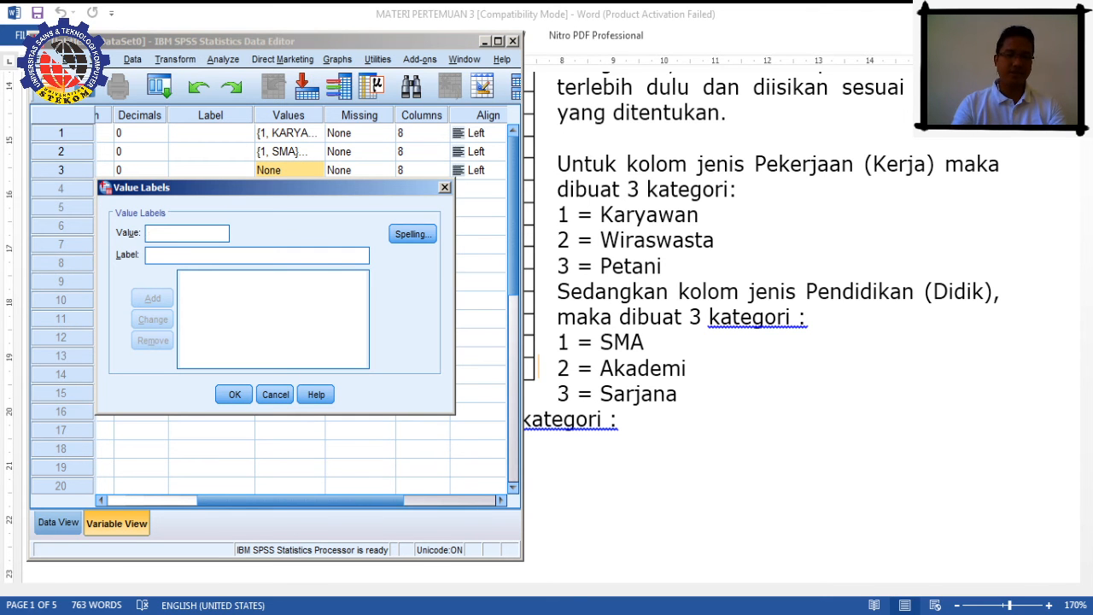
text(1)
key(Tab)
text(PRIA)
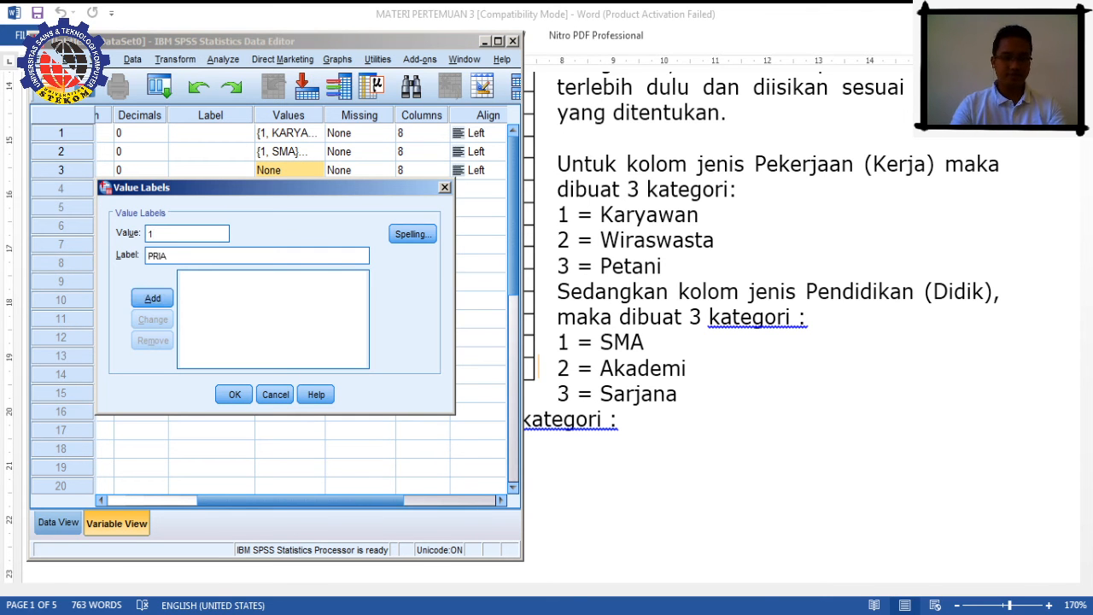
key(Tab)
key(Return)
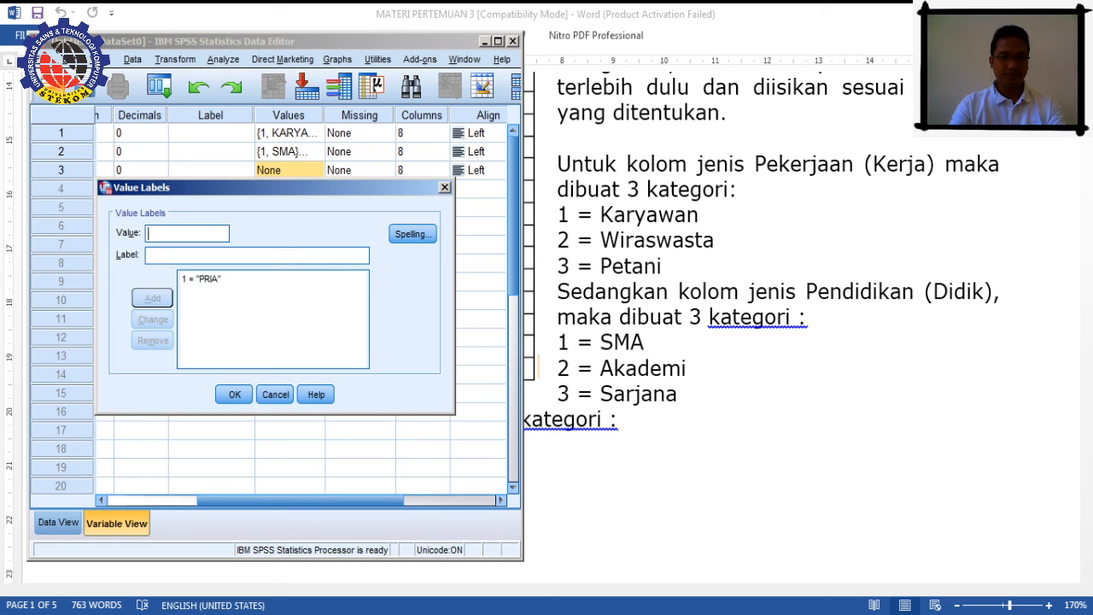
Step: Add the label WANITA for value 2 of the GENDER variable and accept its value labels
text(2WANITA)
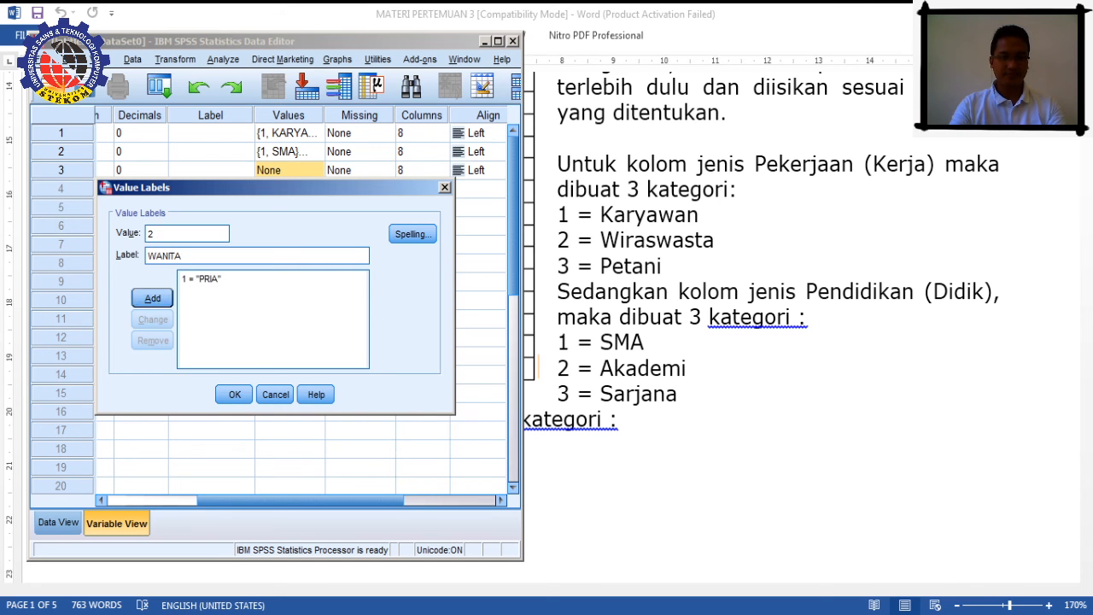
key(Tab)
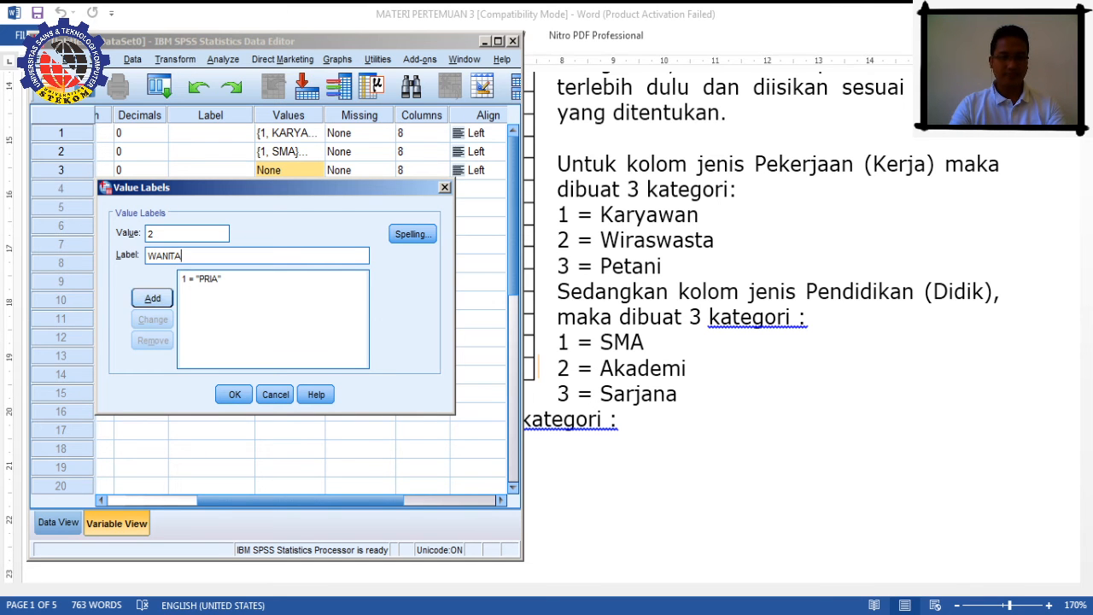
key(Return)
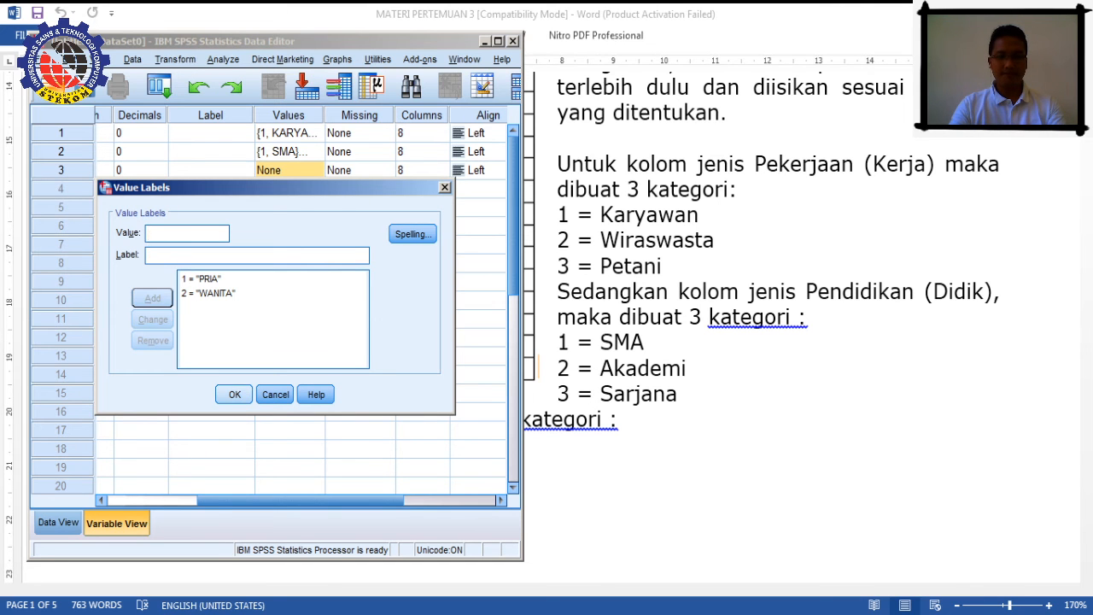
key(Return)
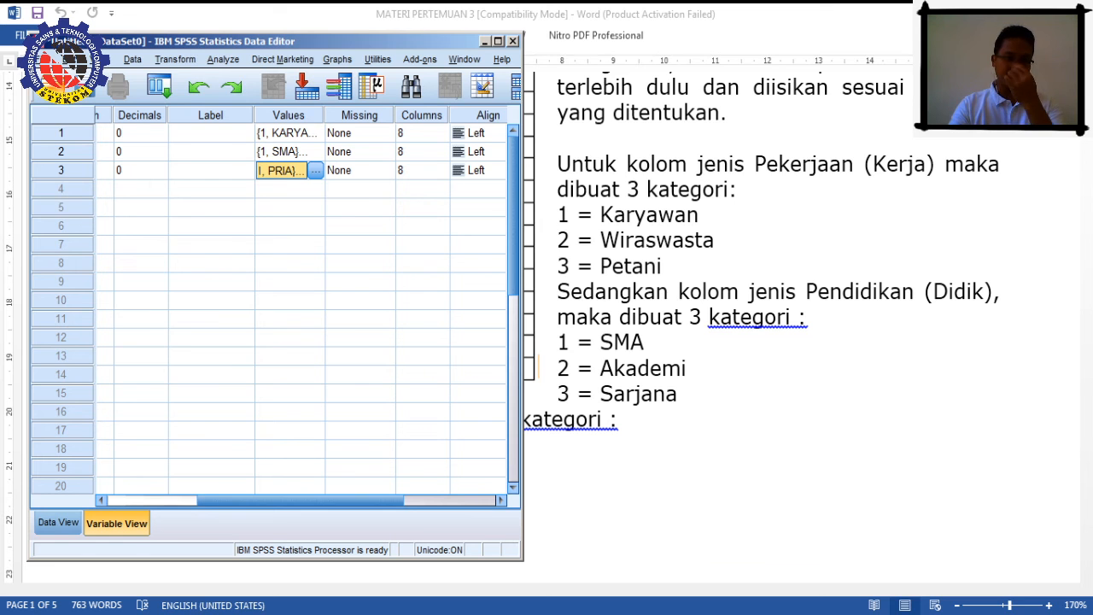
Step: Place the data editor window beside the respondent table in the Word document, with the table's first rows in view
drag(342, 41, 871, 56)
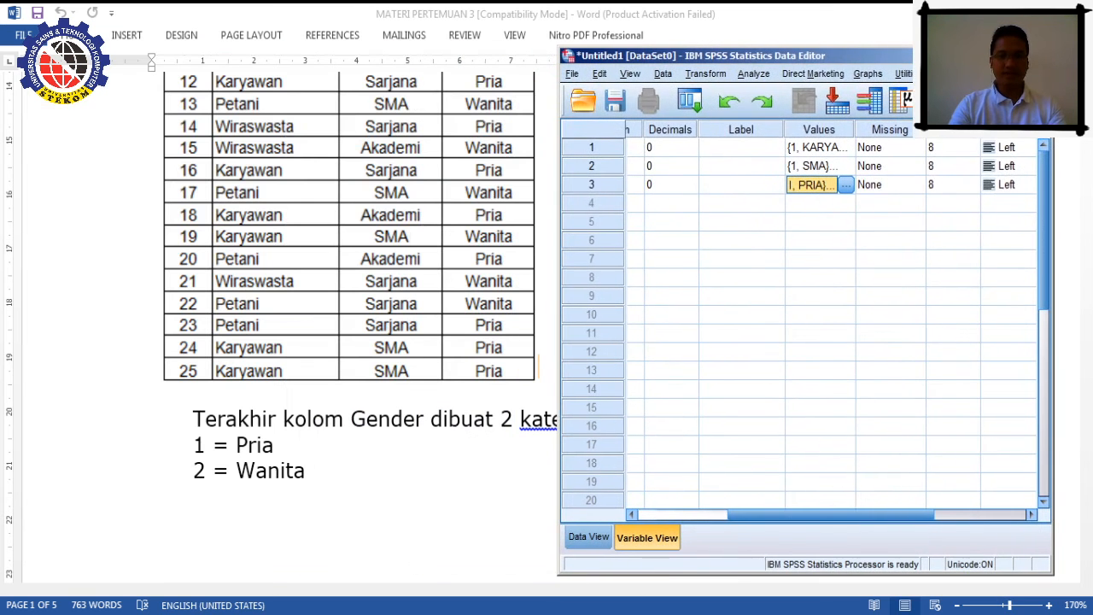
click(447, 195)
scroll(446, 195, up, 6)
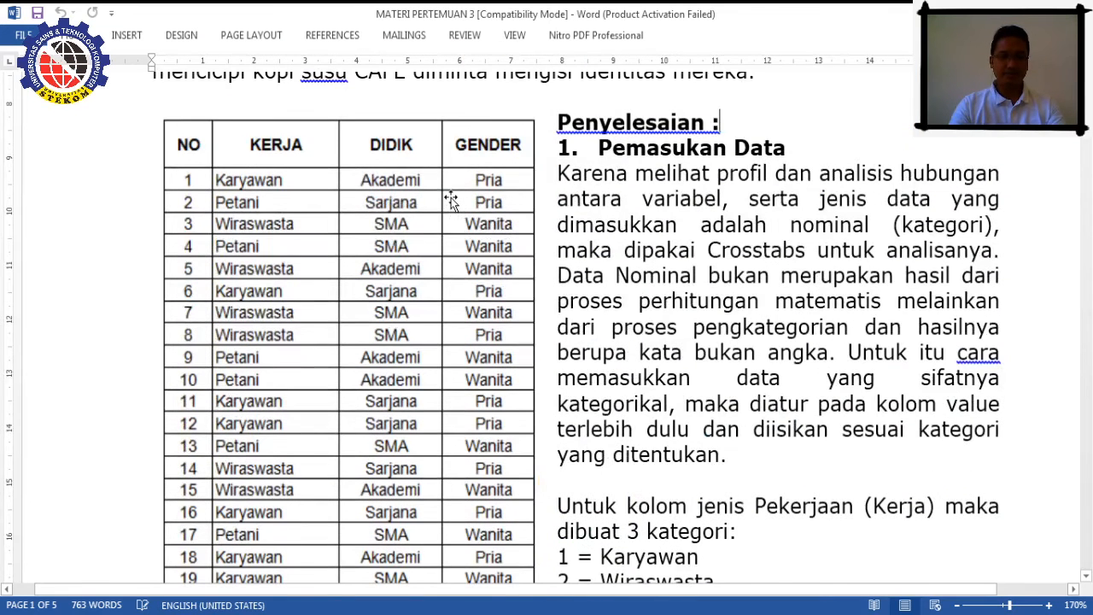
scroll(450, 202, down, 1)
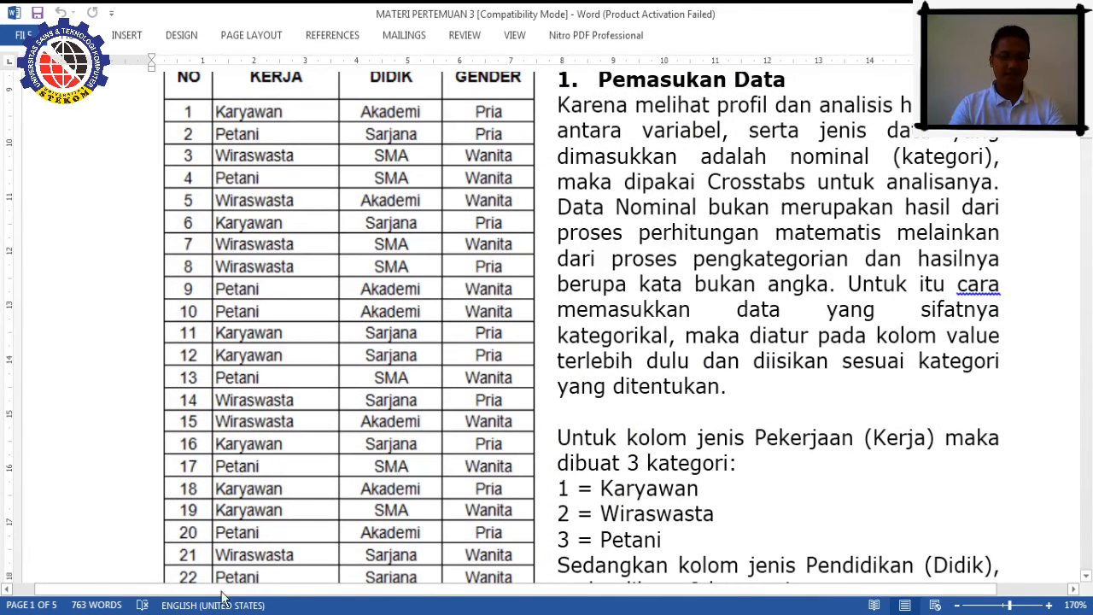
key(alt+Tab)
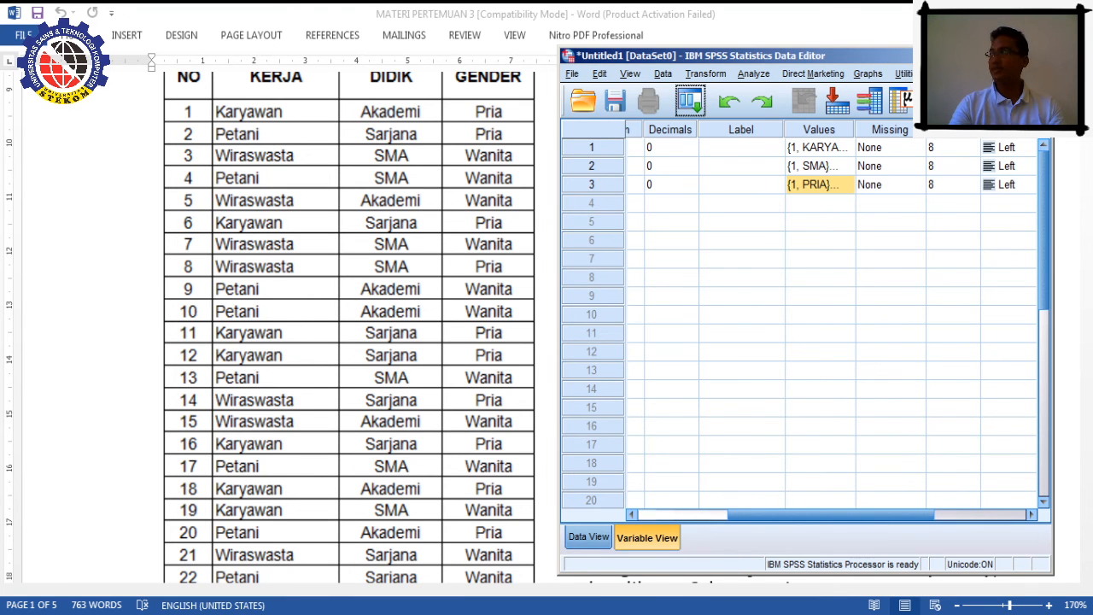
Step: Show the data sheet with the first KERJA cell selected and move the data editor window off the document text listing the category codes
click(589, 537)
click(659, 170)
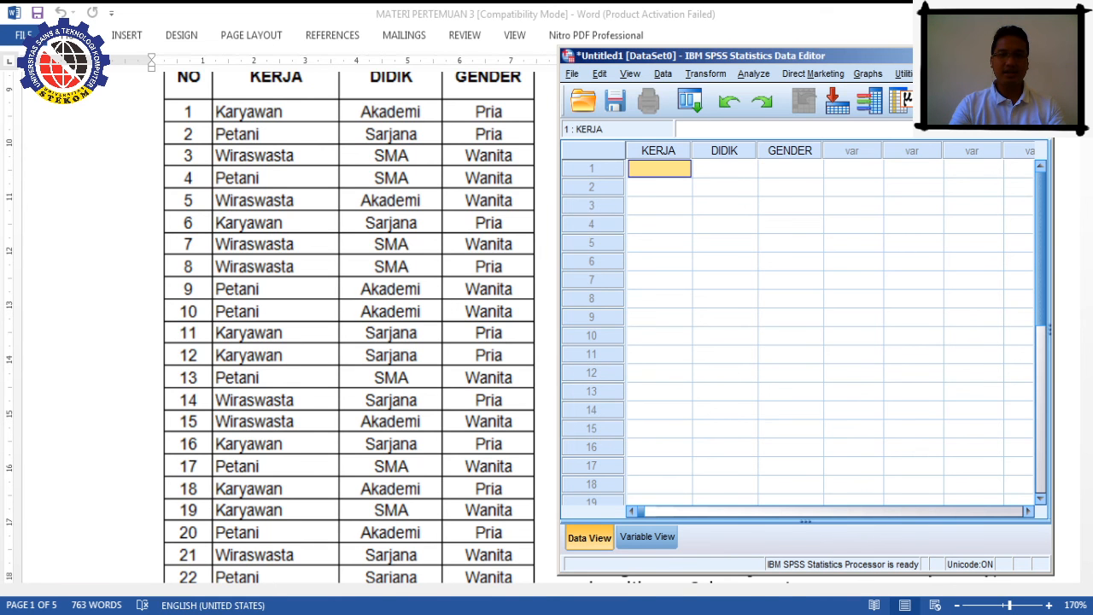
drag(734, 55, 215, 54)
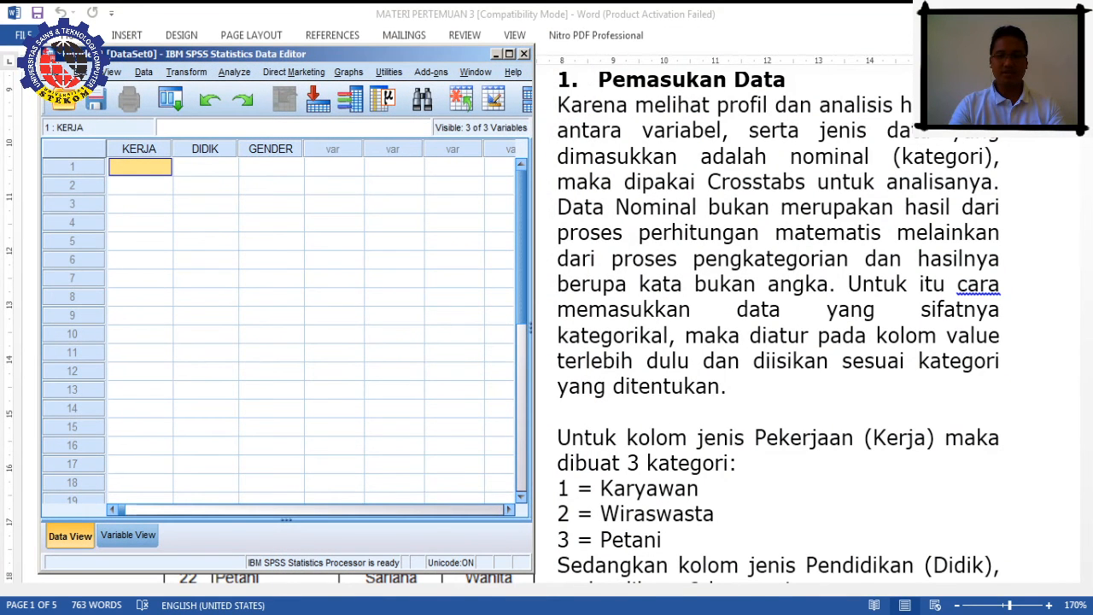
Step: Move the data editor clear of the respondent table and enter KERJA codes 1, 3 and 2 in rows 1 to 3
drag(215, 53, 494, 118)
drag(768, 53, 825, 24)
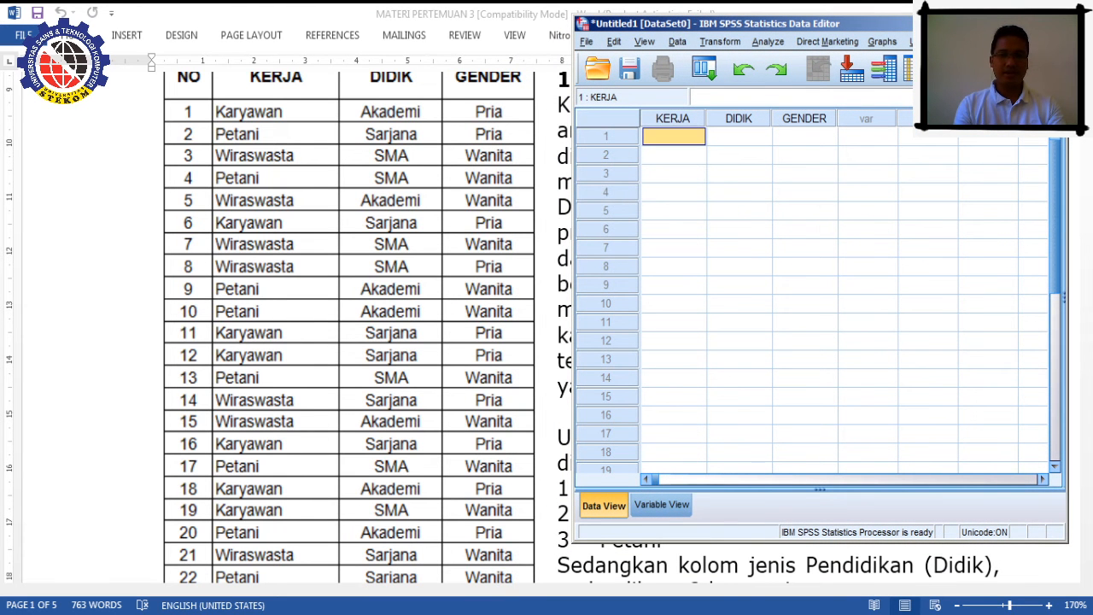
text(1)
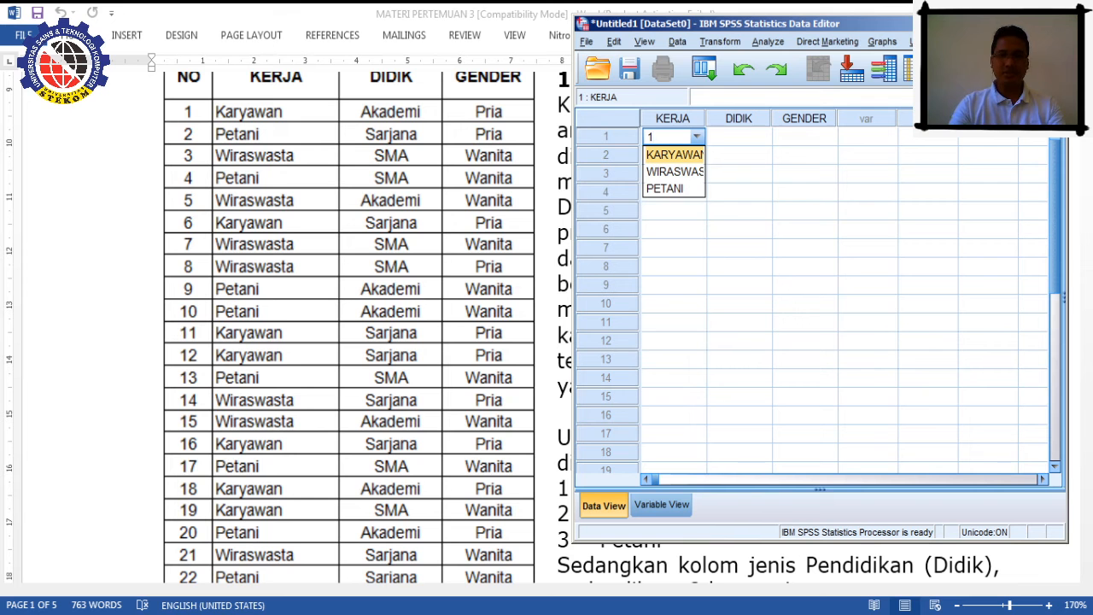
key(Return)
key(Return)
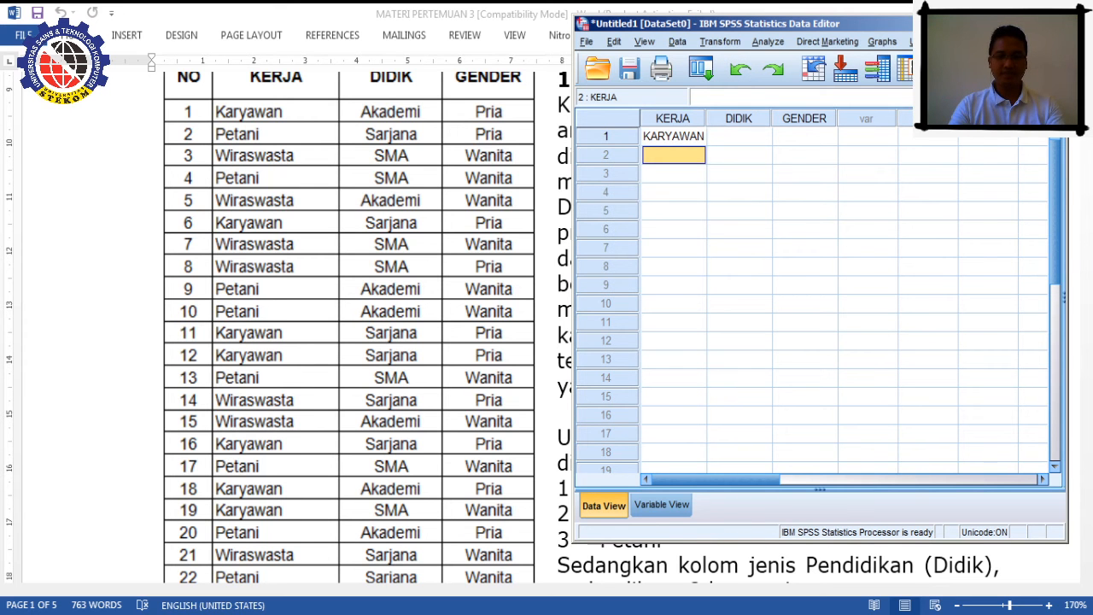
text(3)
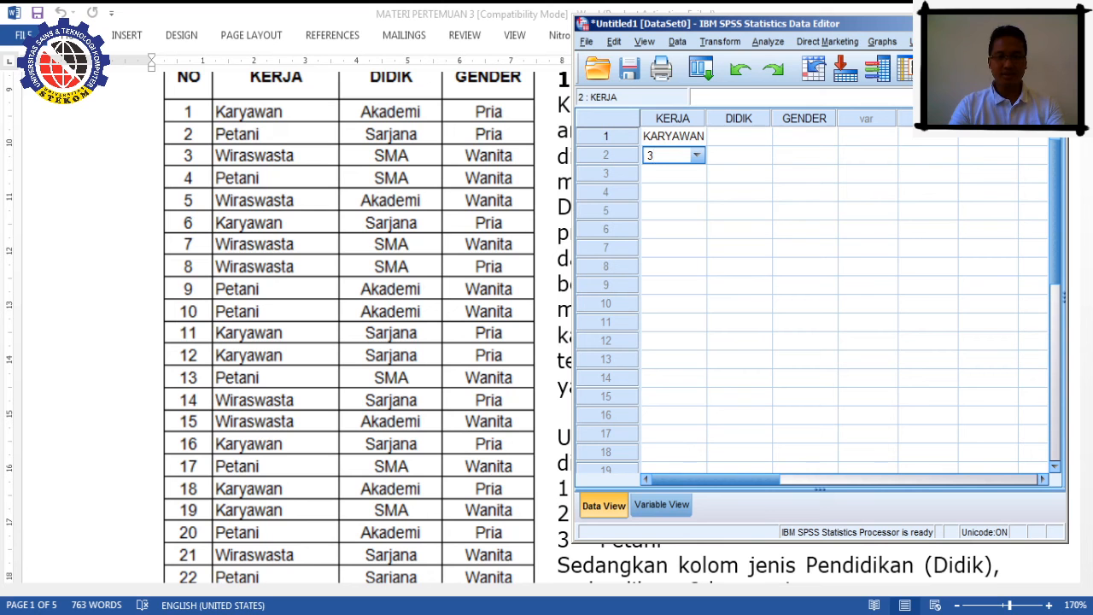
key(Tab)
click(674, 173)
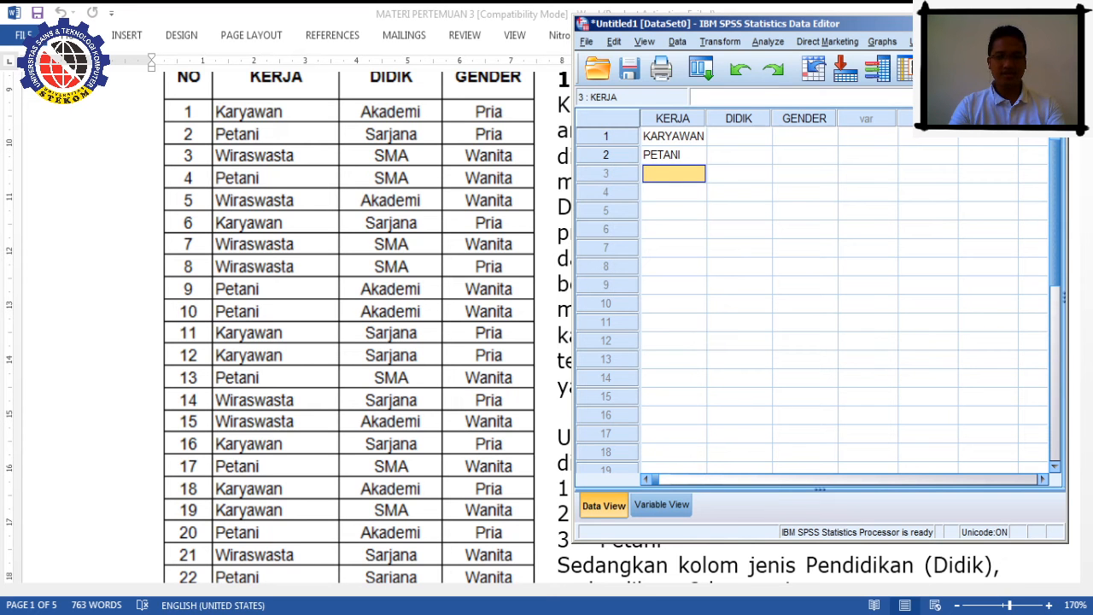
text(2)
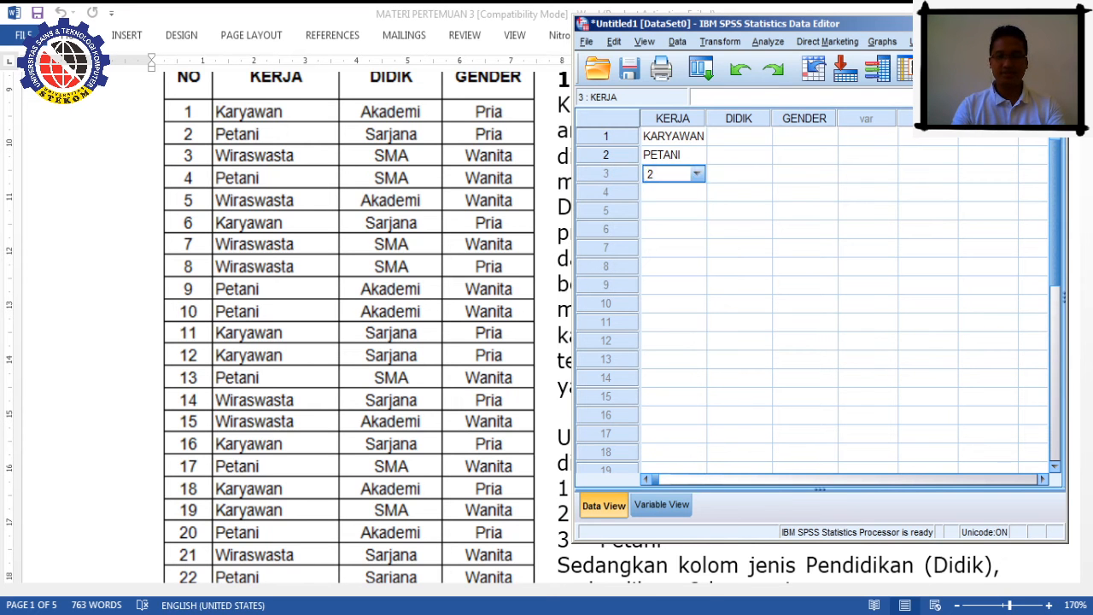
key(Tab)
Step: Complete row 1 with DIDIK code 2 for Akademi and GENDER code 1 for Pria
key(Up)
key(Up)
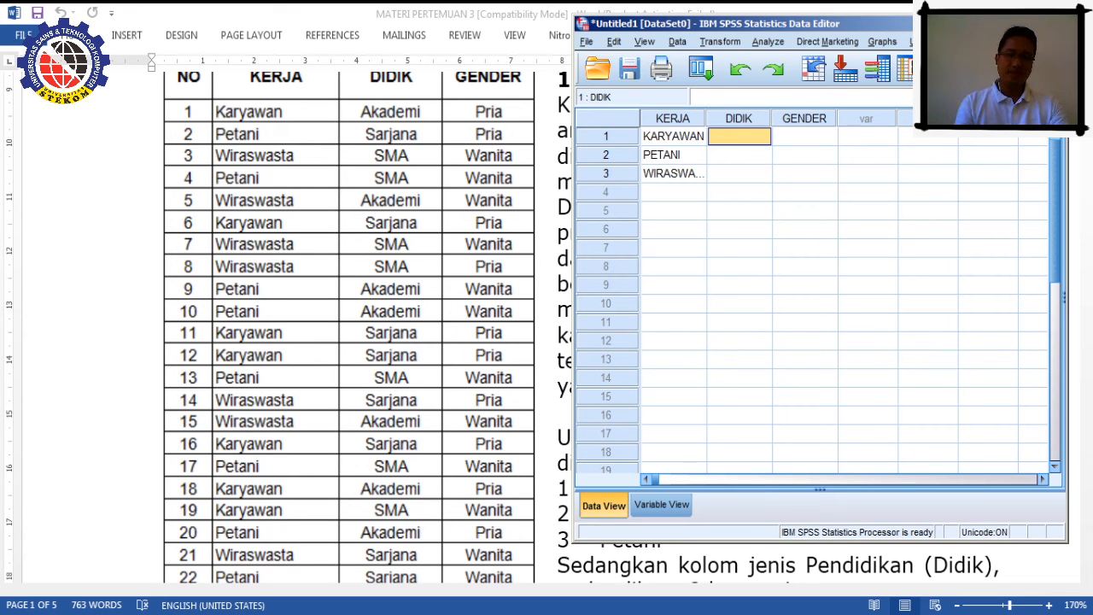
text(AKADEMI)
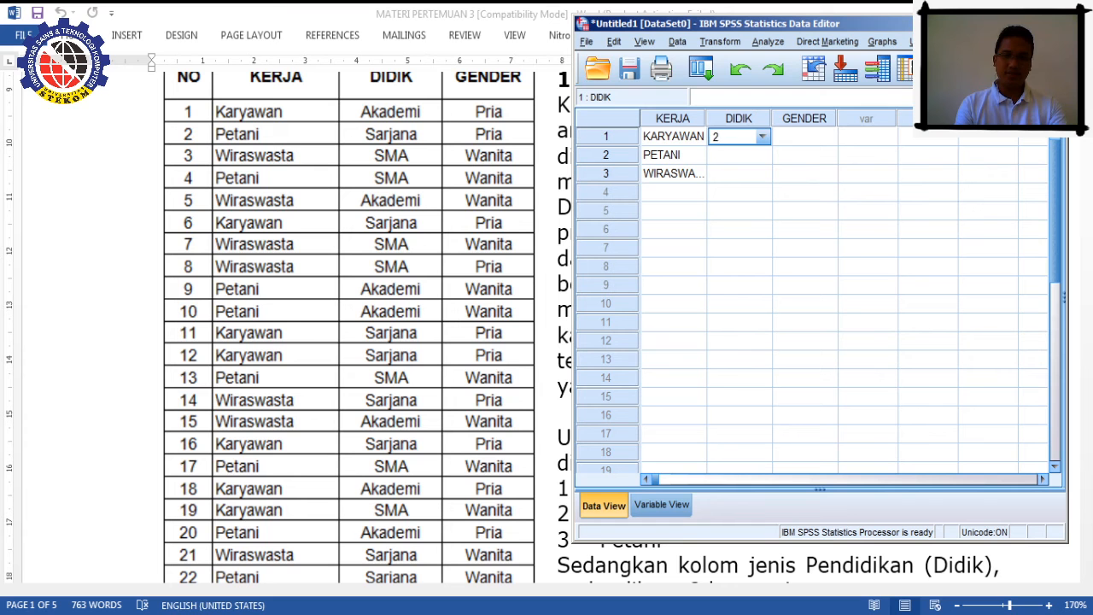
key(Tab)
text(1)
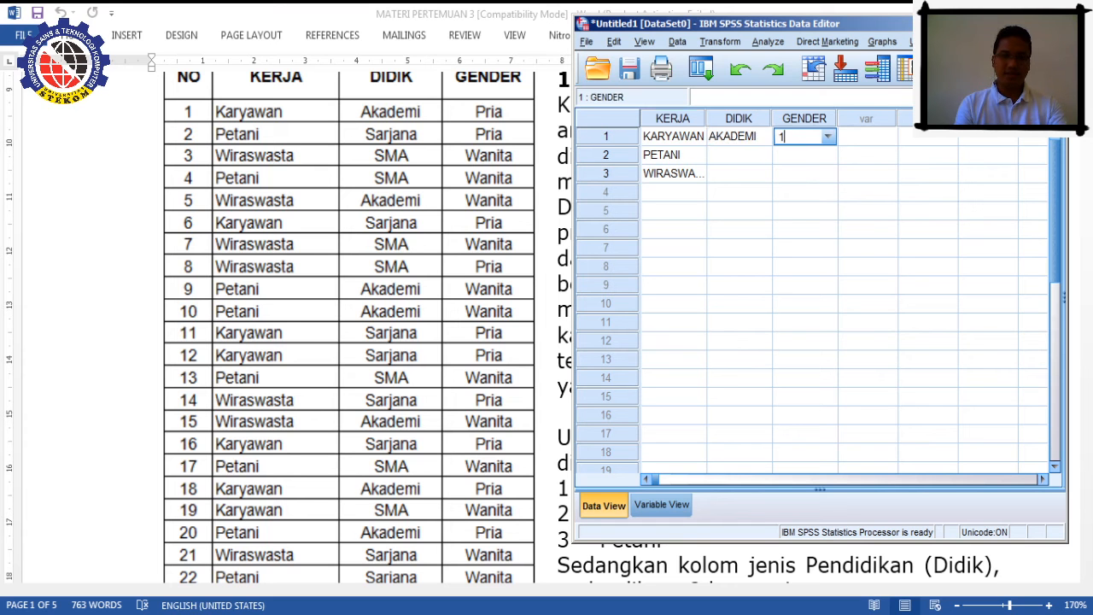
key(Return)
Step: Enter the DIDIK codes 3 (Sarjana) and 1 (SMA) in rows 2 and 3
key(Left)
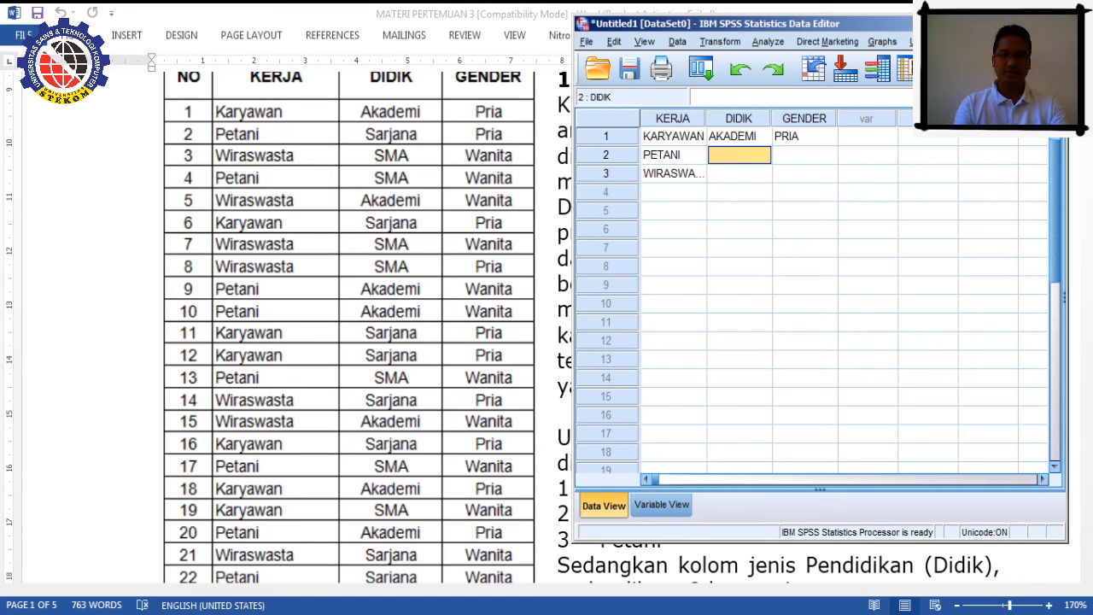
text(3)
key(Return)
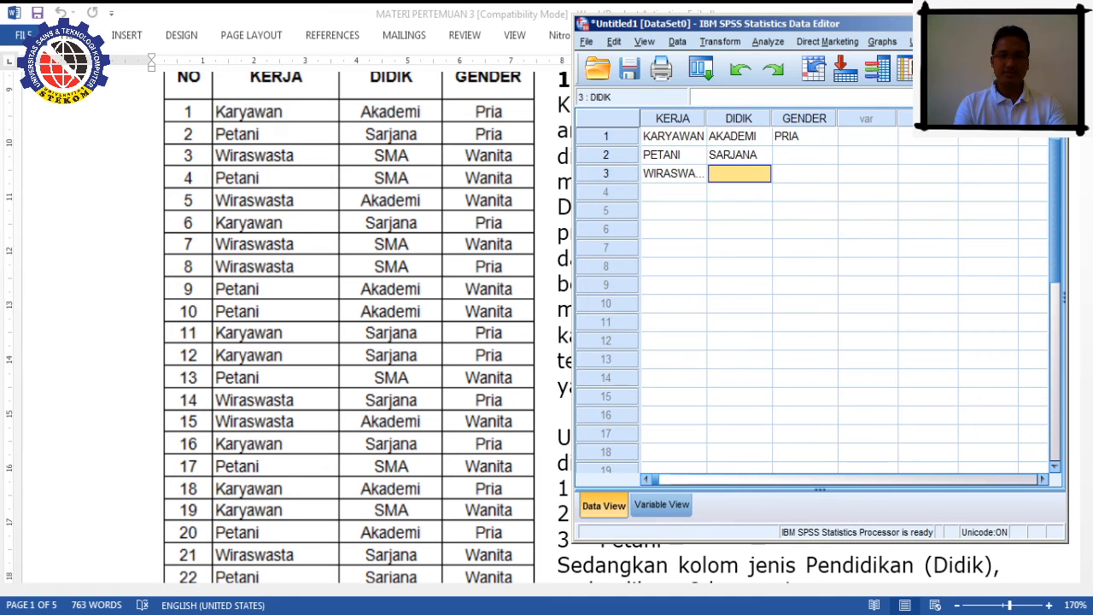
text(1)
key(Return)
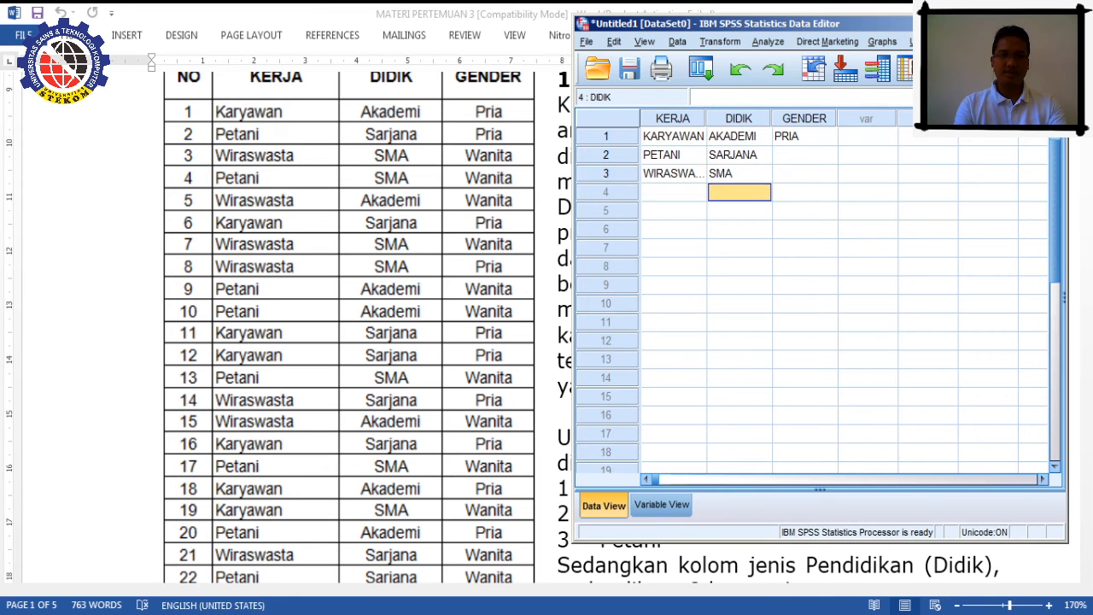
Step: Enter the GENDER codes 1 (Pria) and 2 (Wanita) in rows 2 and 3
key(Right)
key(Up)
key(Up)
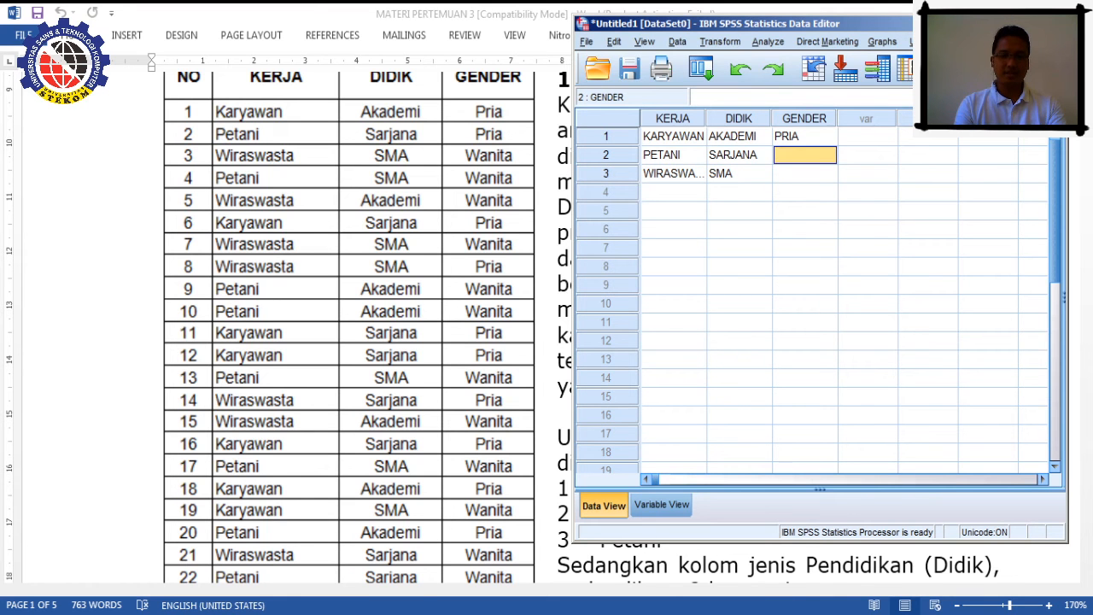
text(1)
key(Return)
text(2)
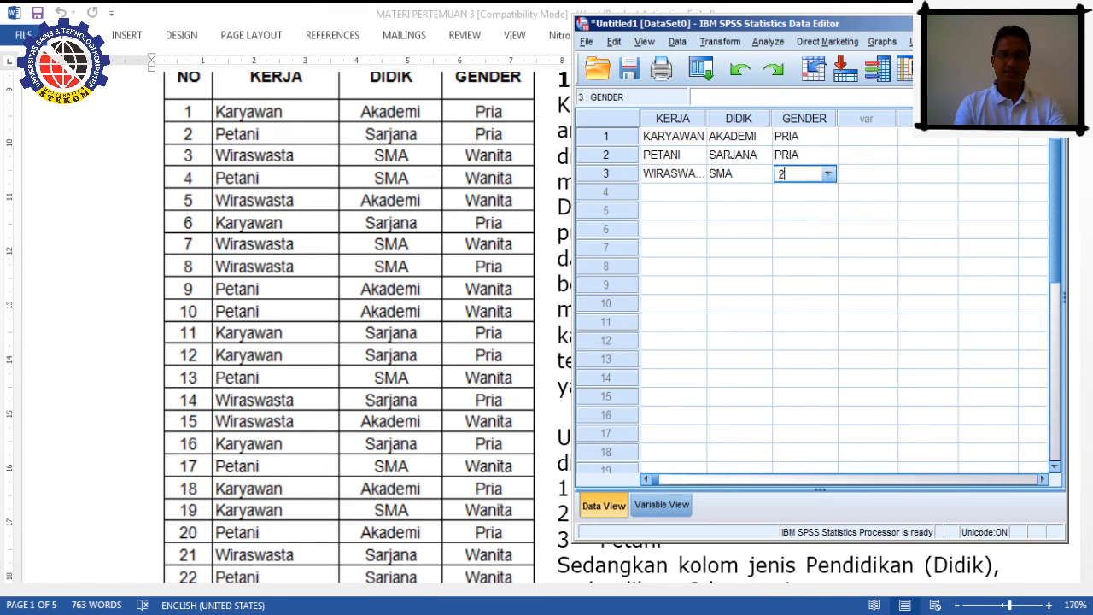
key(Return)
Step: Enter the KERJA codes 3, 2 and 1 in rows 4 to 6 from the respondent table
key(Left)
key(Left)
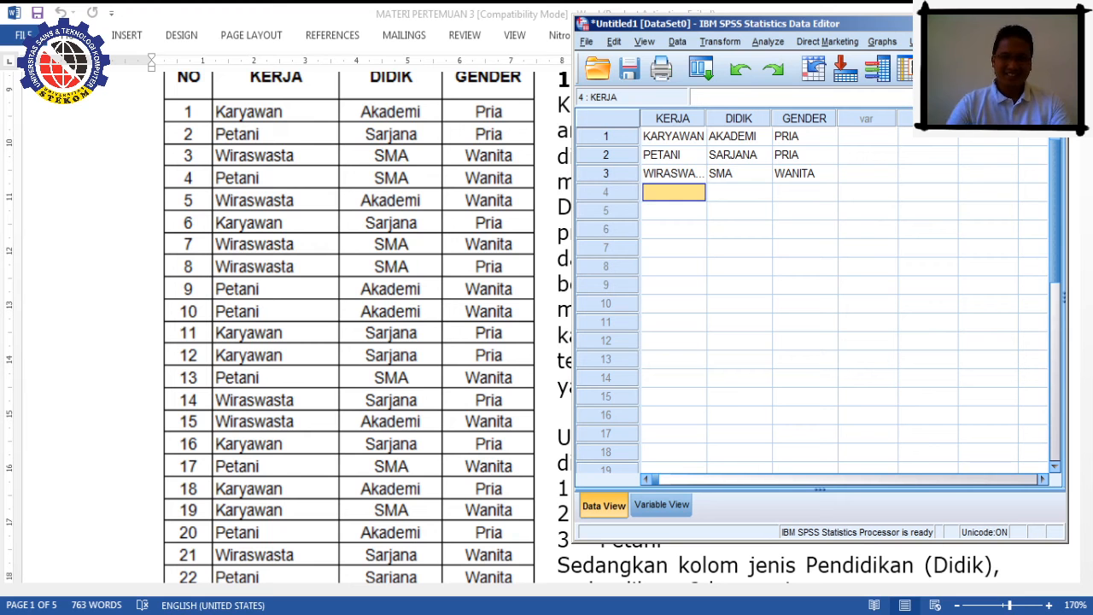
text(3)
key(Return)
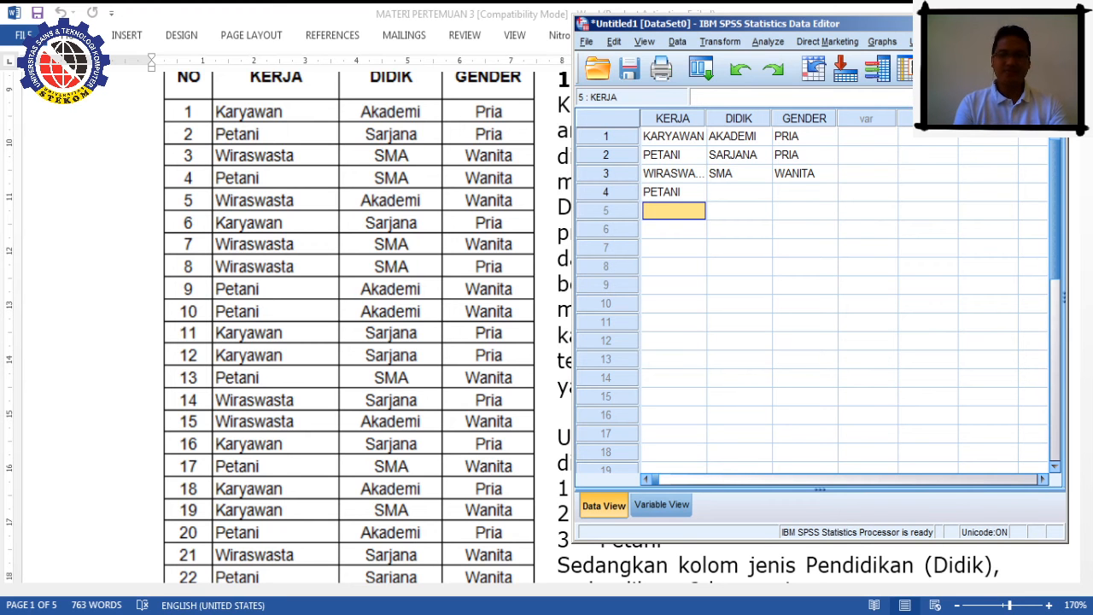
text(2)
key(Return)
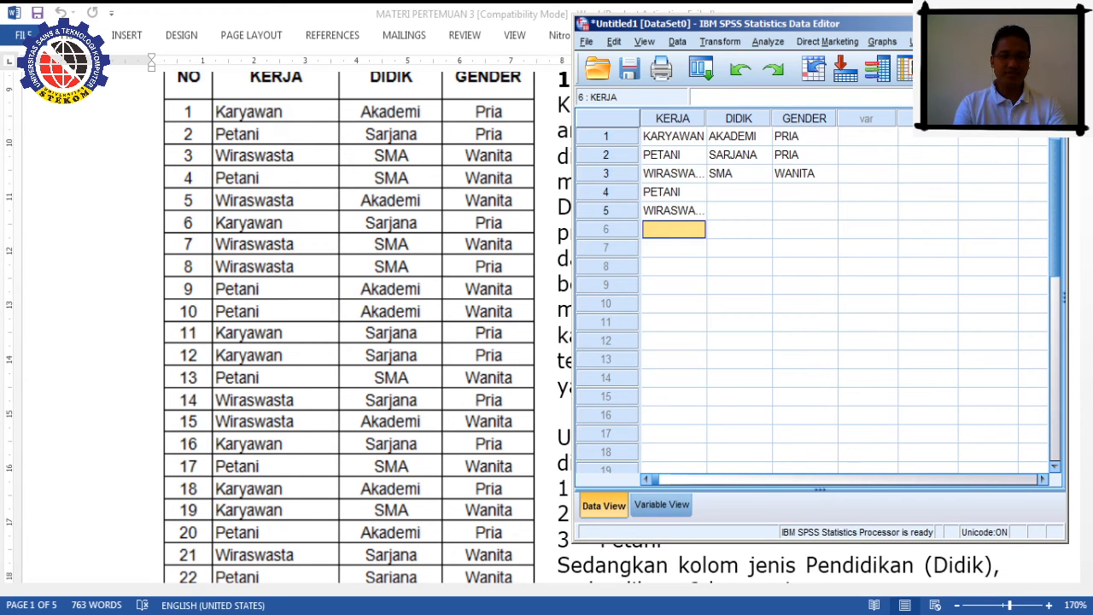
text(1)
key(Return)
Step: Enter the KERJA codes 2, 2, 3 and 3 in rows 7 to 10
text(2)
key(Return)
text(2)
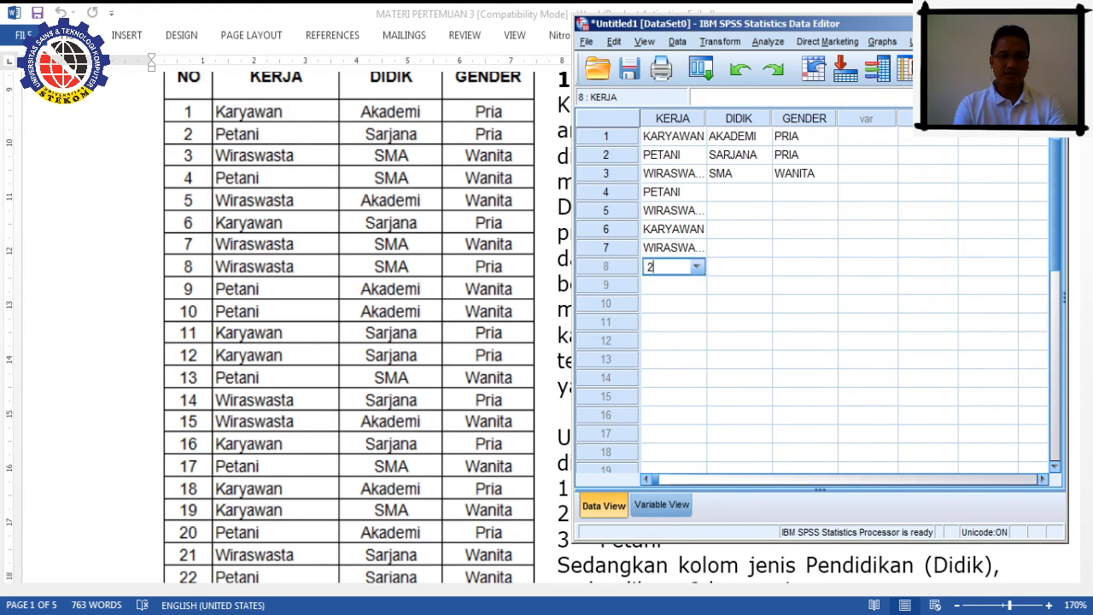
key(Return)
text(3)
key(Return)
text(3)
key(Return)
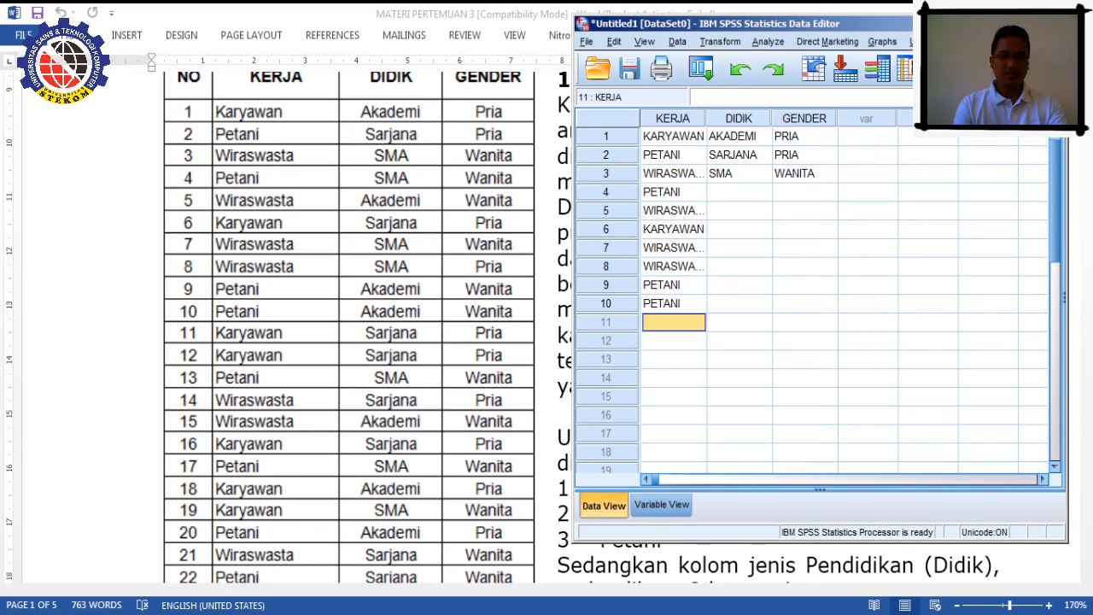
Step: Enter the KERJA codes 1, 1, 3, 2 and 2 in rows 11 to 15
text(1)
key(Return)
text(1)
key(Return)
text(3)
key(Return)
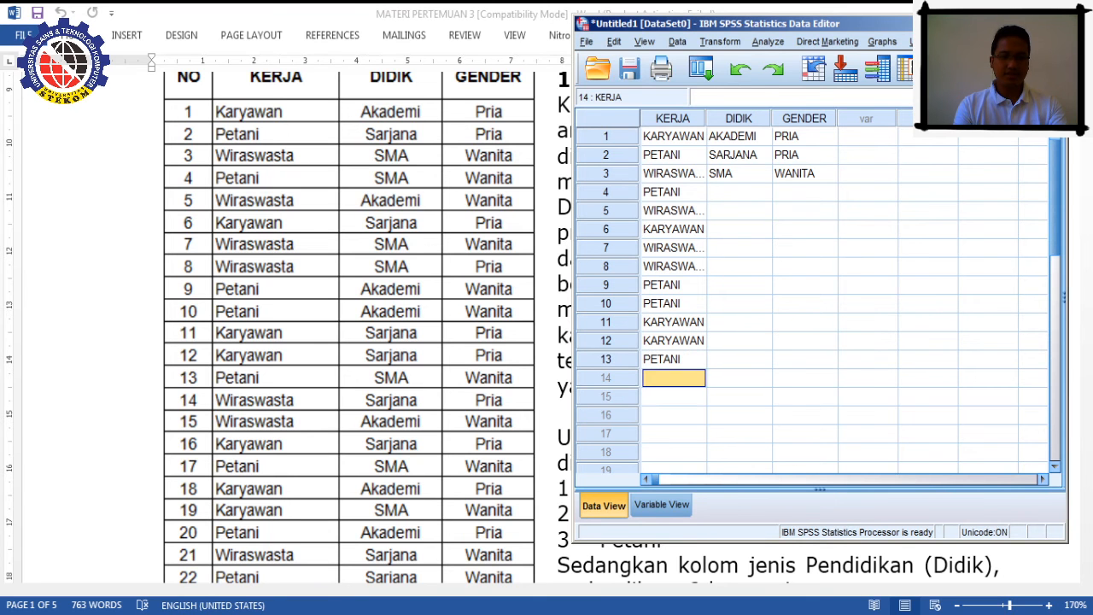
text(2)
key(Return)
text(2)
key(Return)
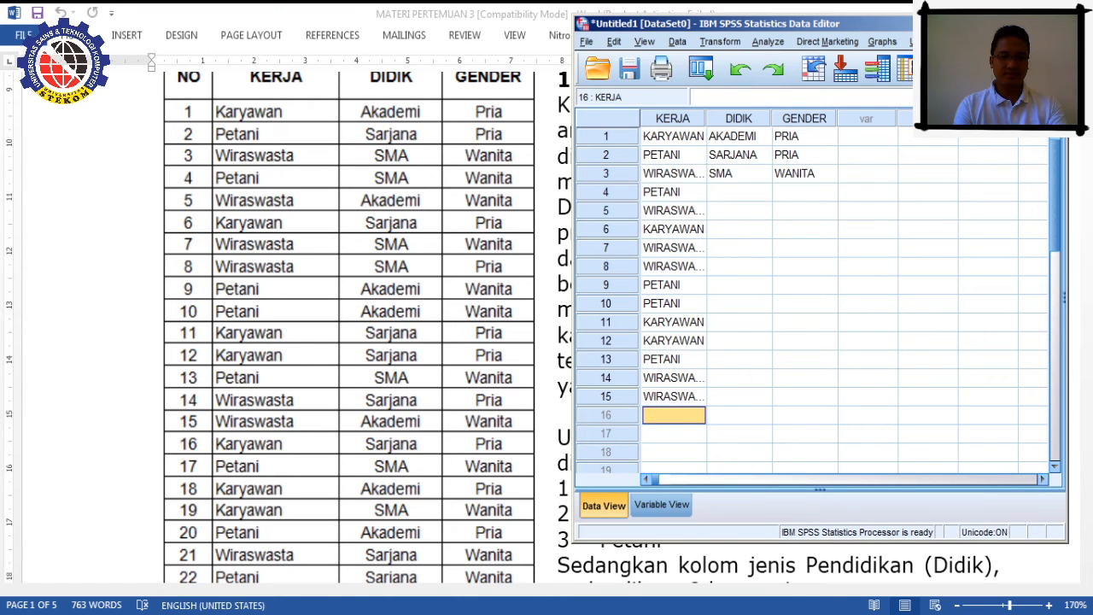
Step: Enter the KERJA codes 1, 3, 1 and 1 in rows 16 to 19
text(1)
key(Return)
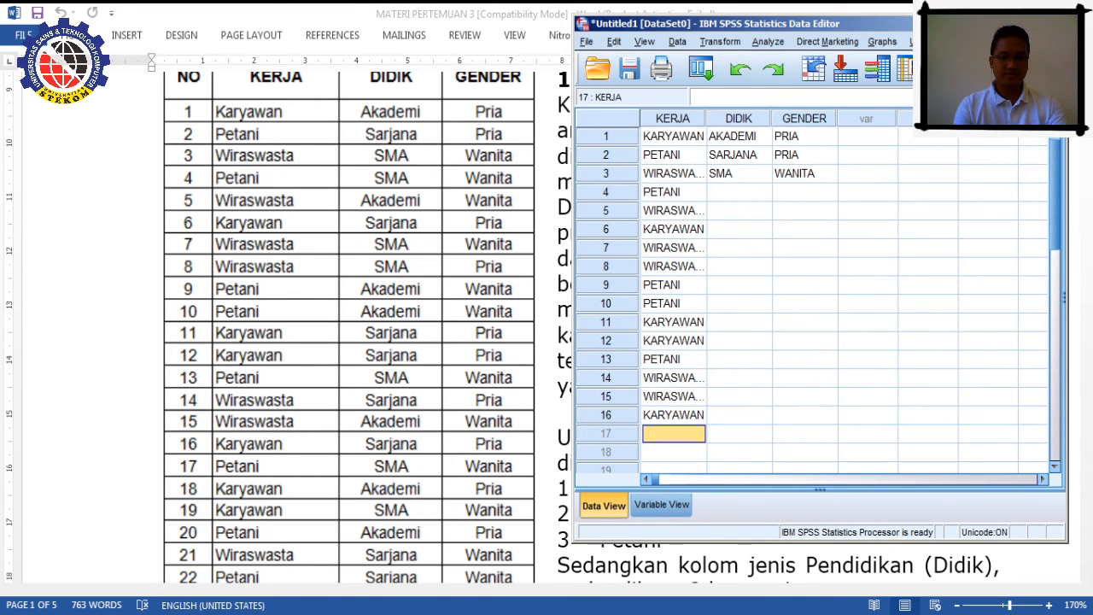
text(3)
key(Return)
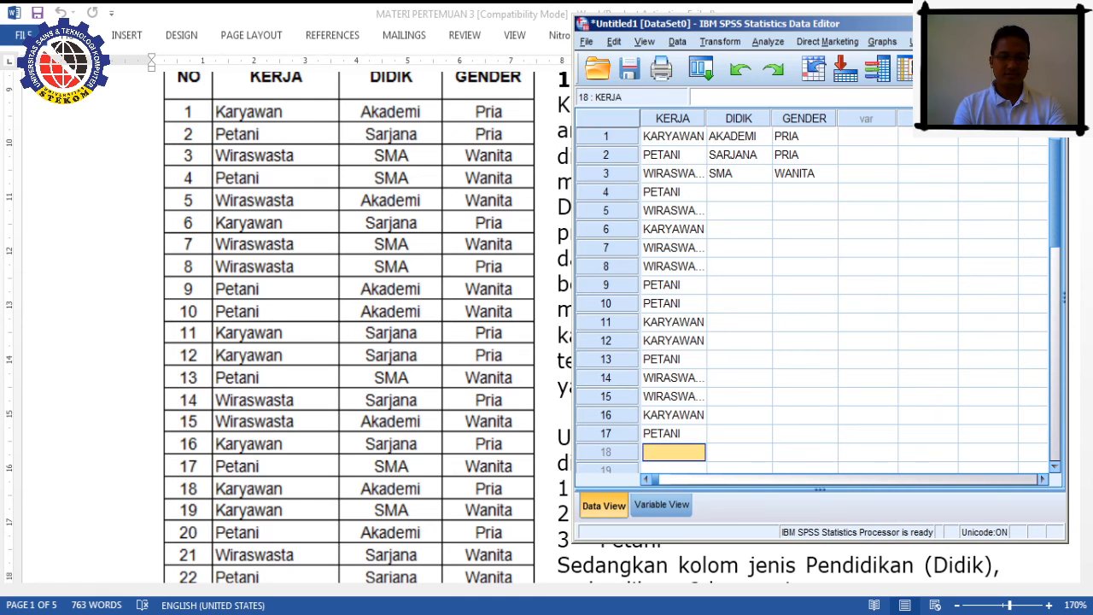
text(1)
key(Return)
text(1)
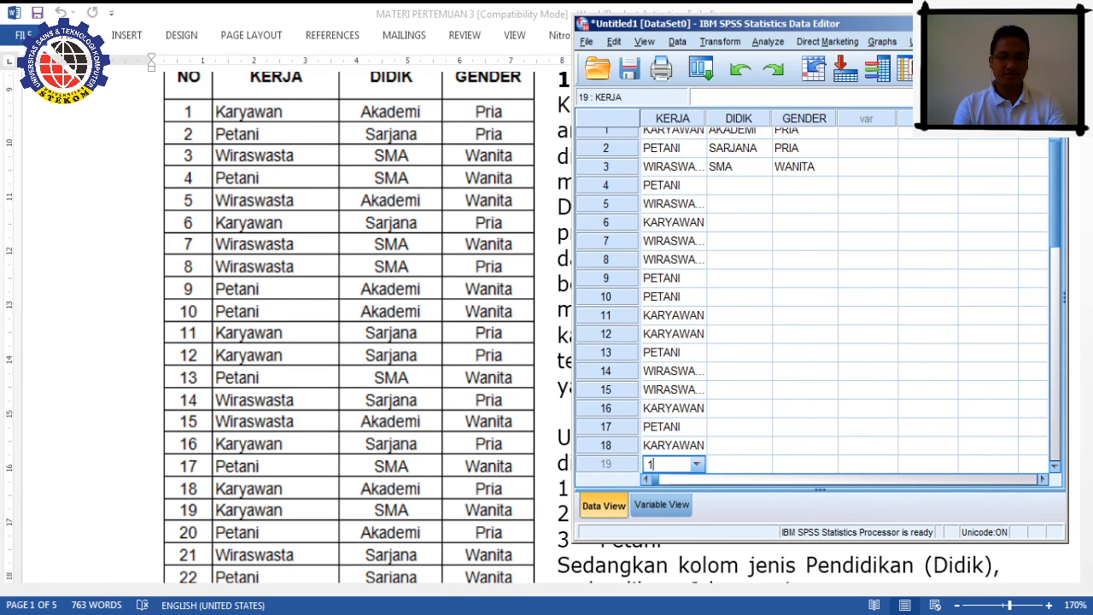
key(Return)
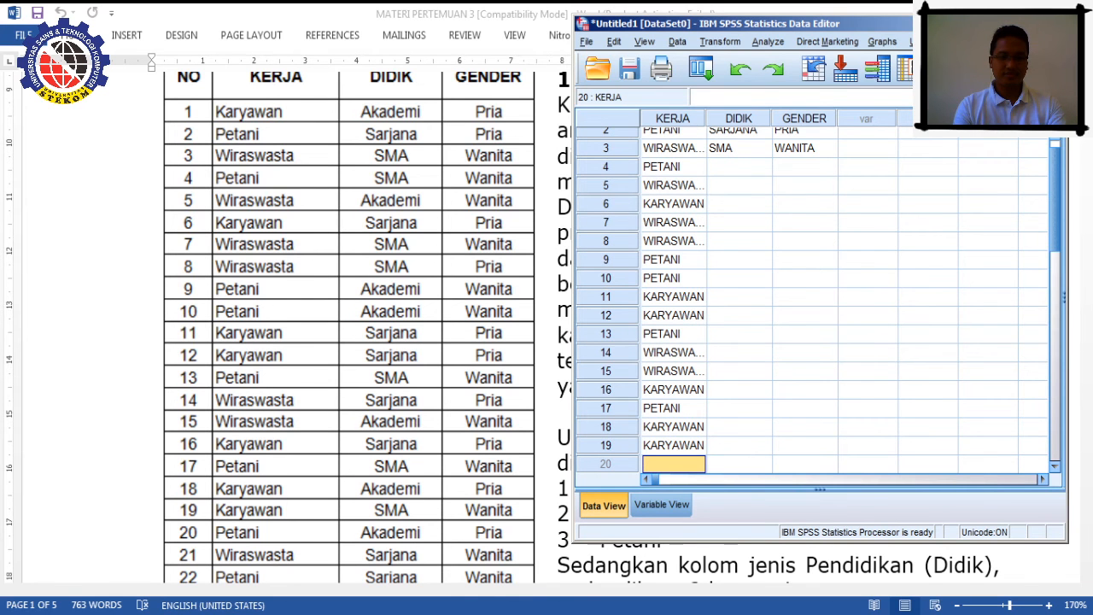
Step: Enter the KERJA codes 3, 2 and 3 in rows 20 to 22, correcting the doubled digit in row 20
text(33)
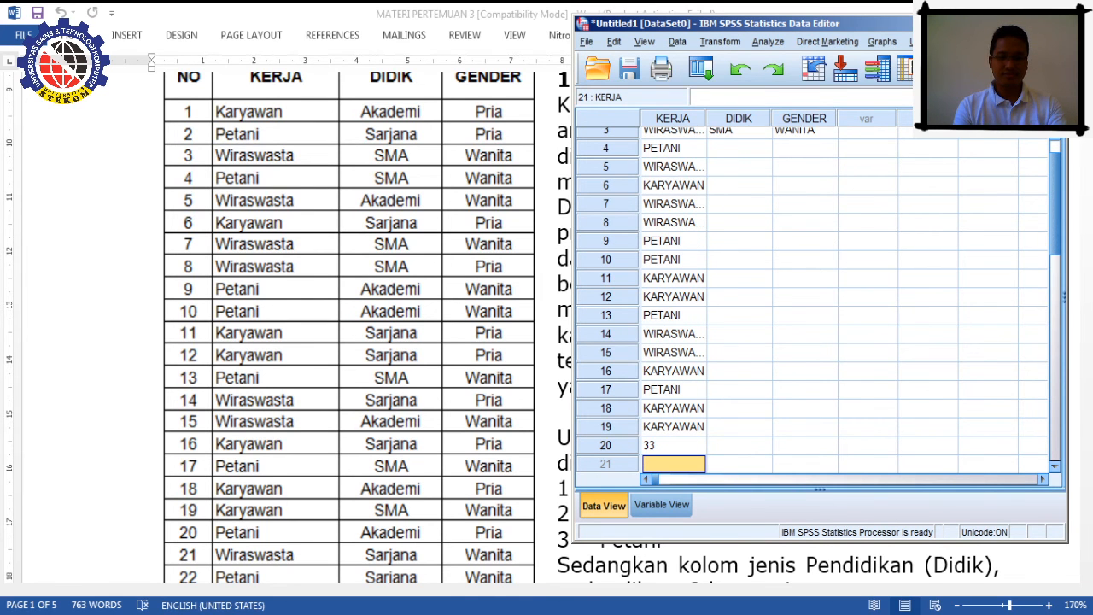
key(BackSpace)
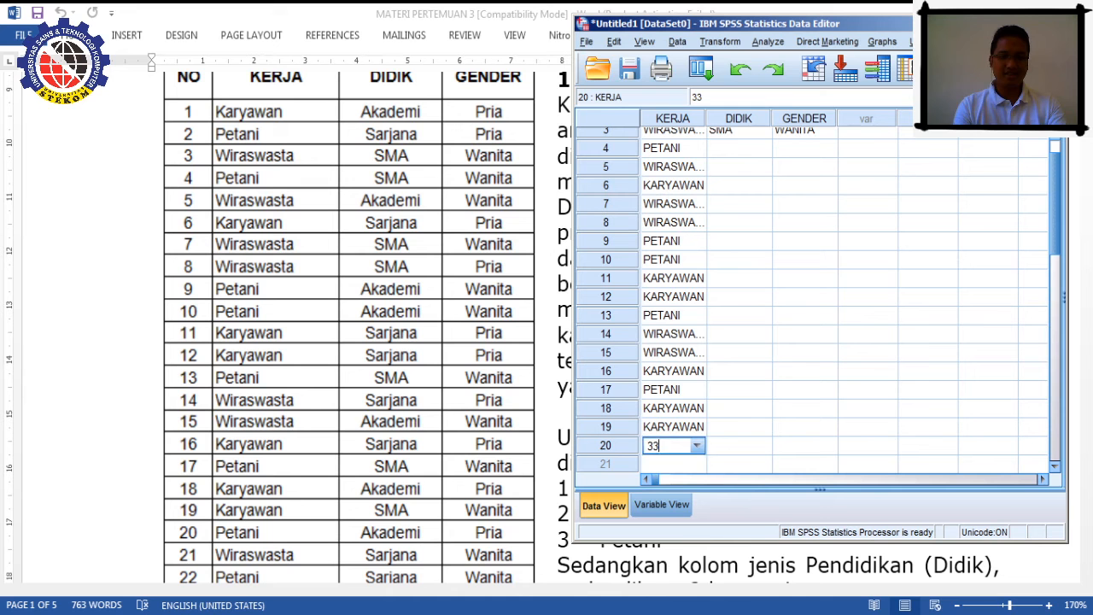
key(Return)
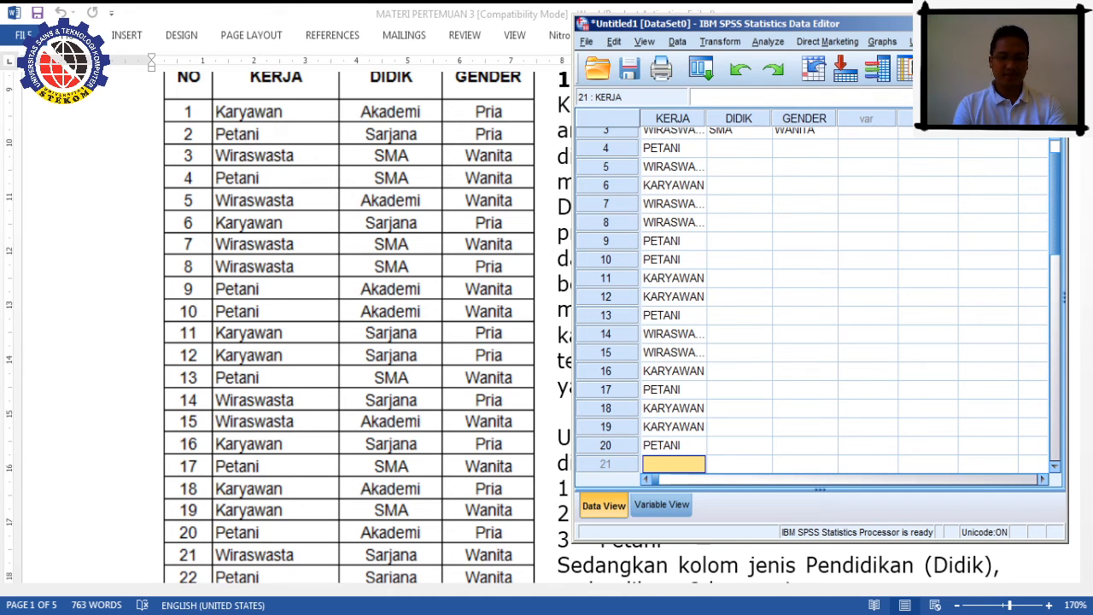
text(2)
key(Return)
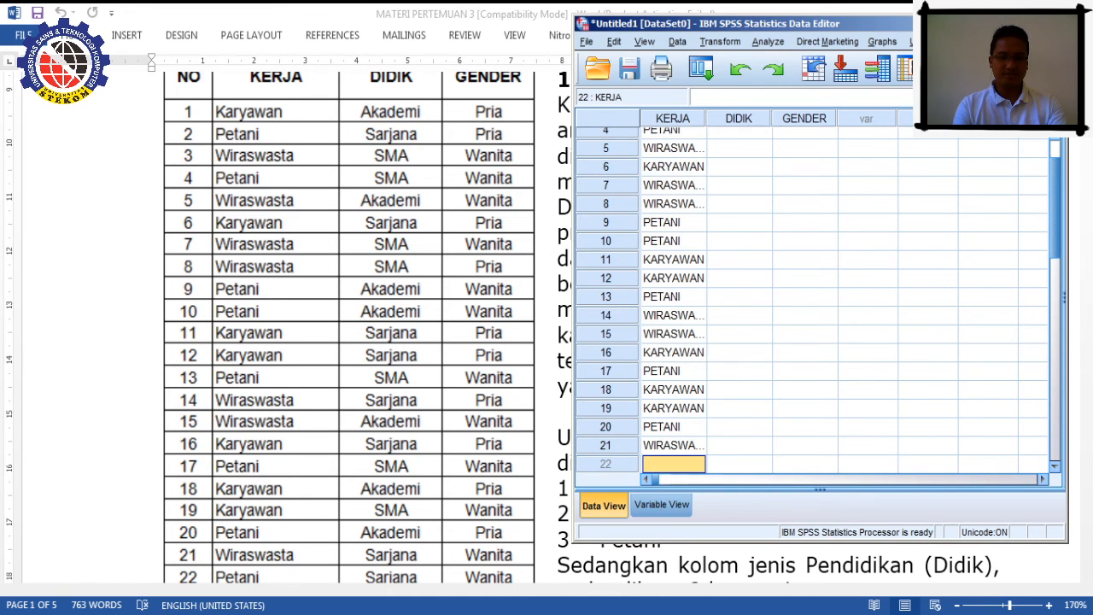
text(3)
key(Return)
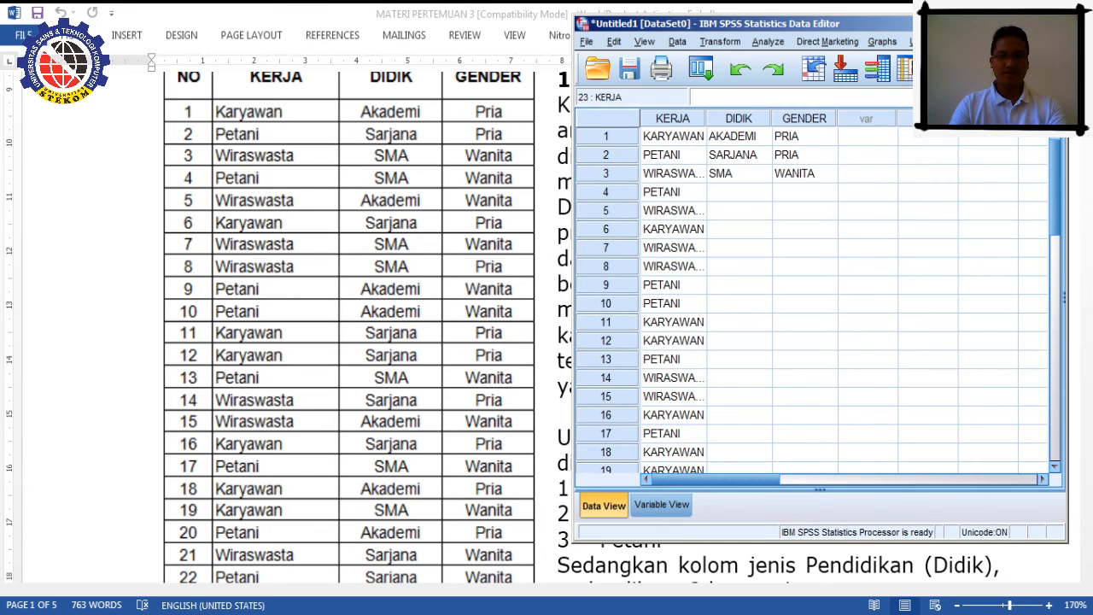
Step: Fill the DIDIK cells of rows 4 to 8 with 1, 2, 3, 11 and 1
click(740, 192)
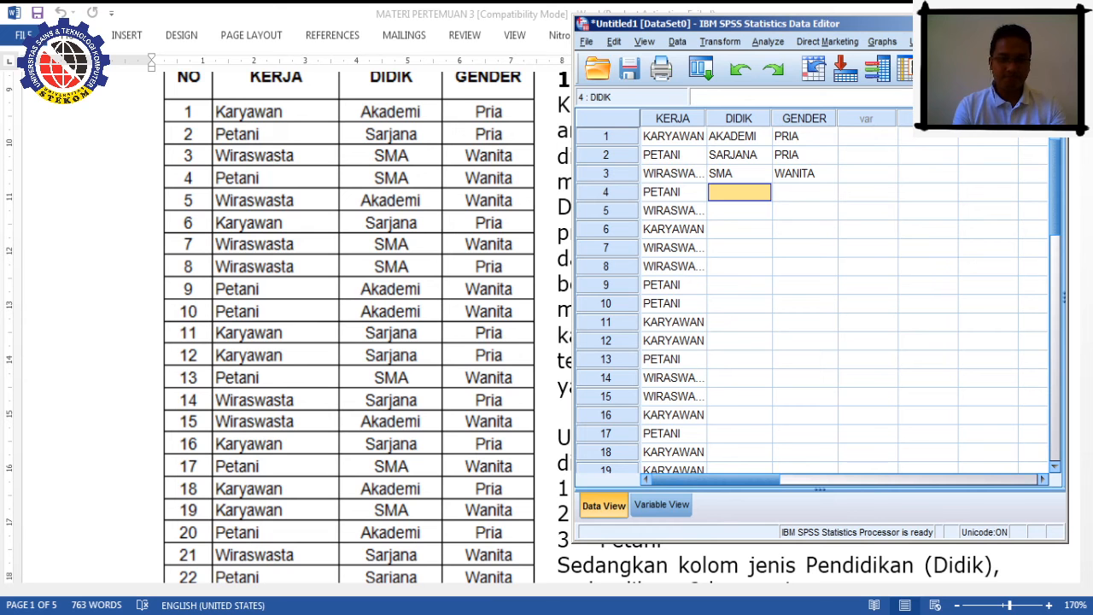
text(1)
key(Return)
text(2)
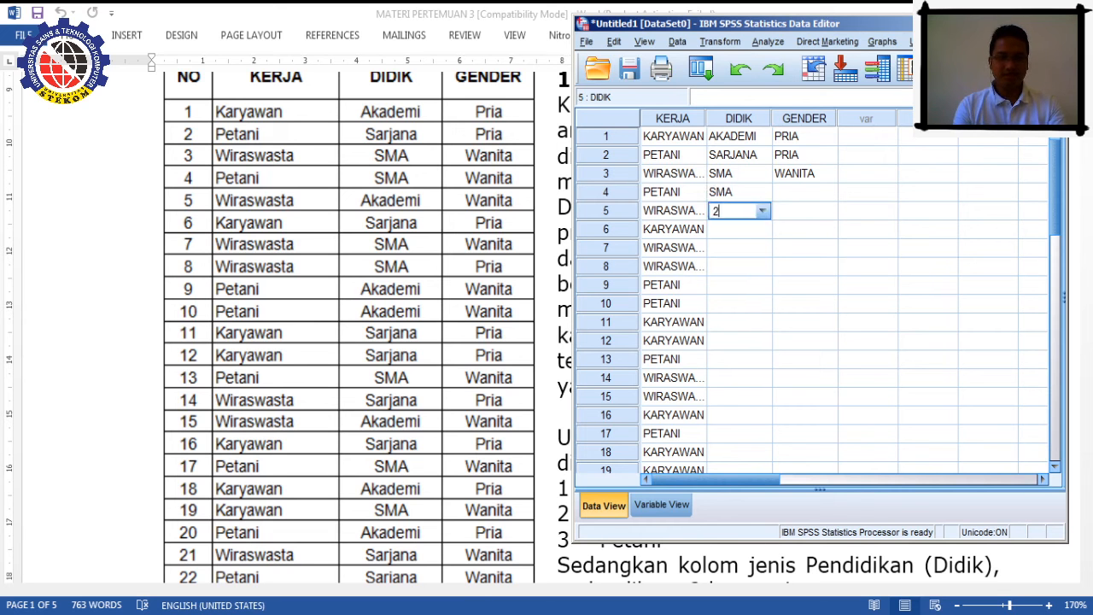
key(Return)
text(3)
key(Return)
text(11)
key(Return)
text(1)
key(Return)
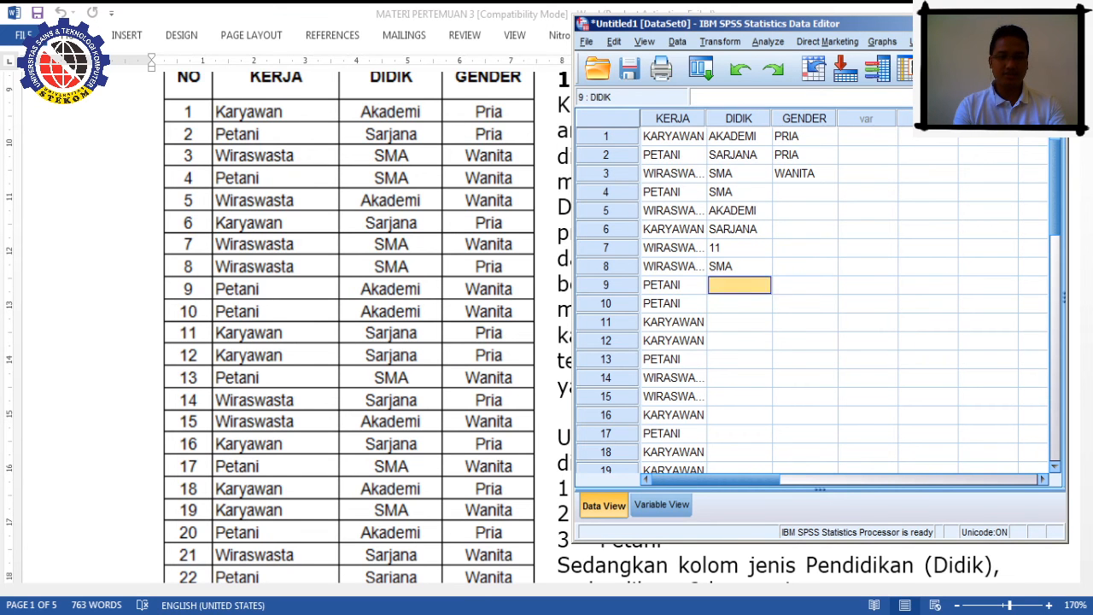
Step: Fill the DIDIK cells of rows 9 to 13 with 2, 22, 3, 3 and 1
text(2)
key(Return)
text(22)
key(Return)
text(3)
key(Return)
text(3)
key(Return)
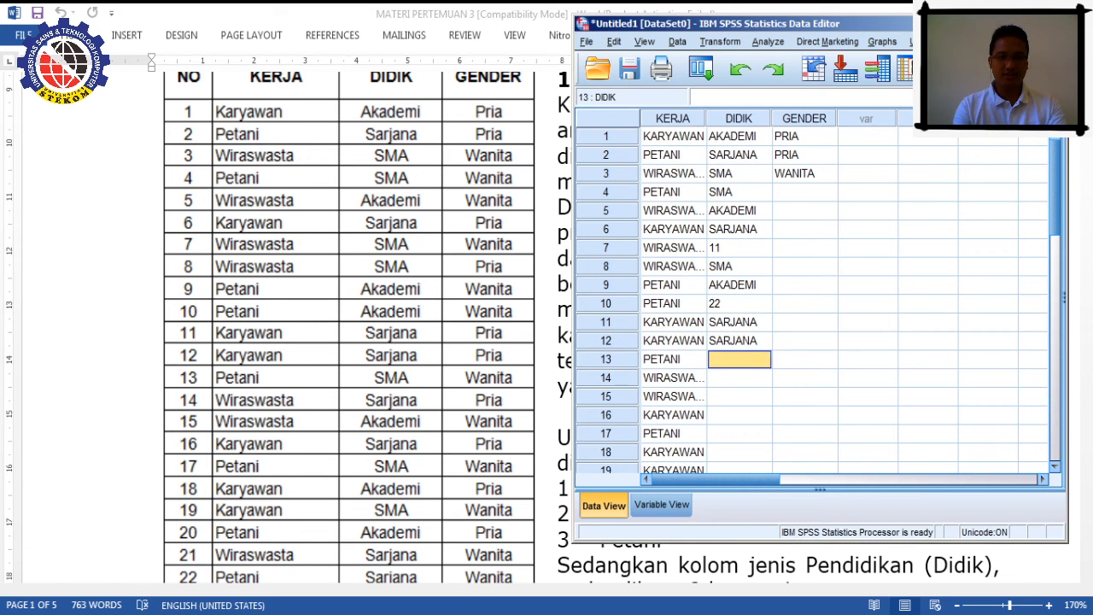
text(1)
key(Return)
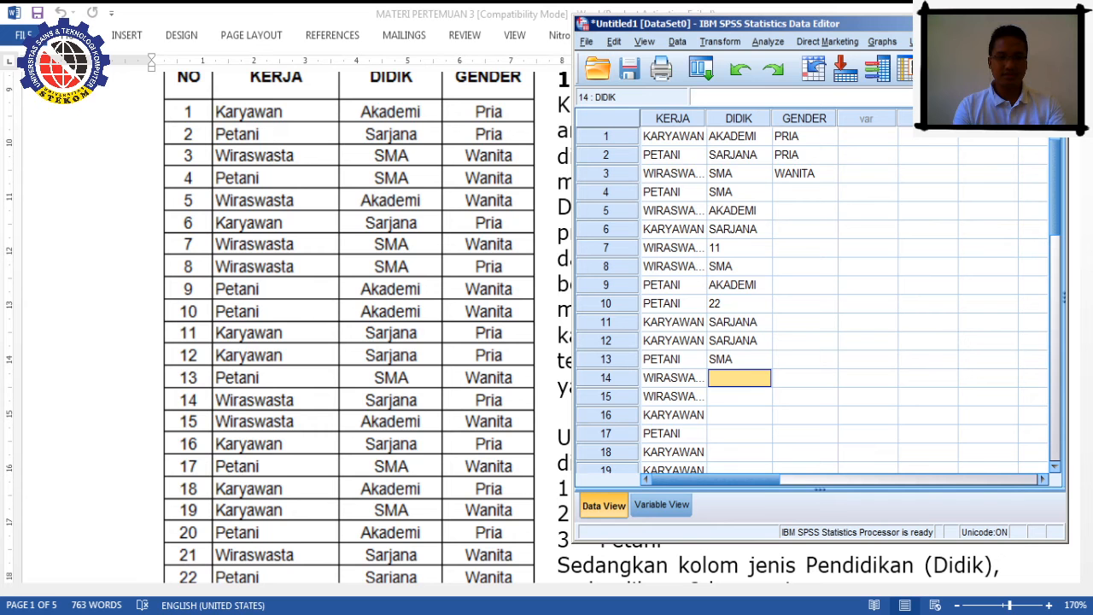
Step: Fill the DIDIK cells of rows 14 to 18 with 3, 2, 3, 1 and 2
text(3)
key(Return)
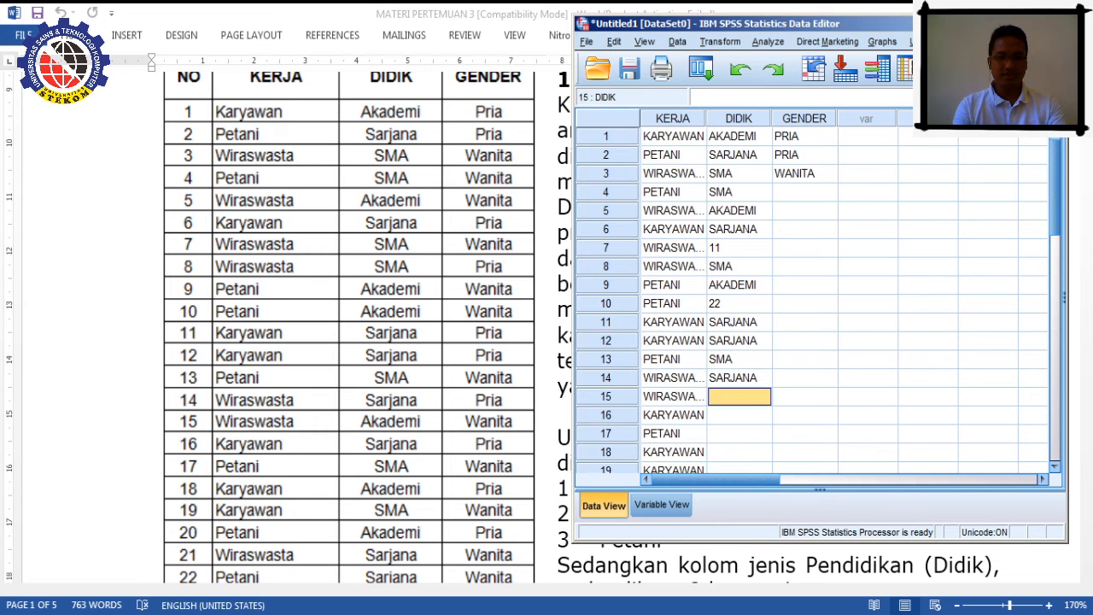
text(2)
key(Return)
text(3)
key(Return)
text(1)
key(Return)
text(2)
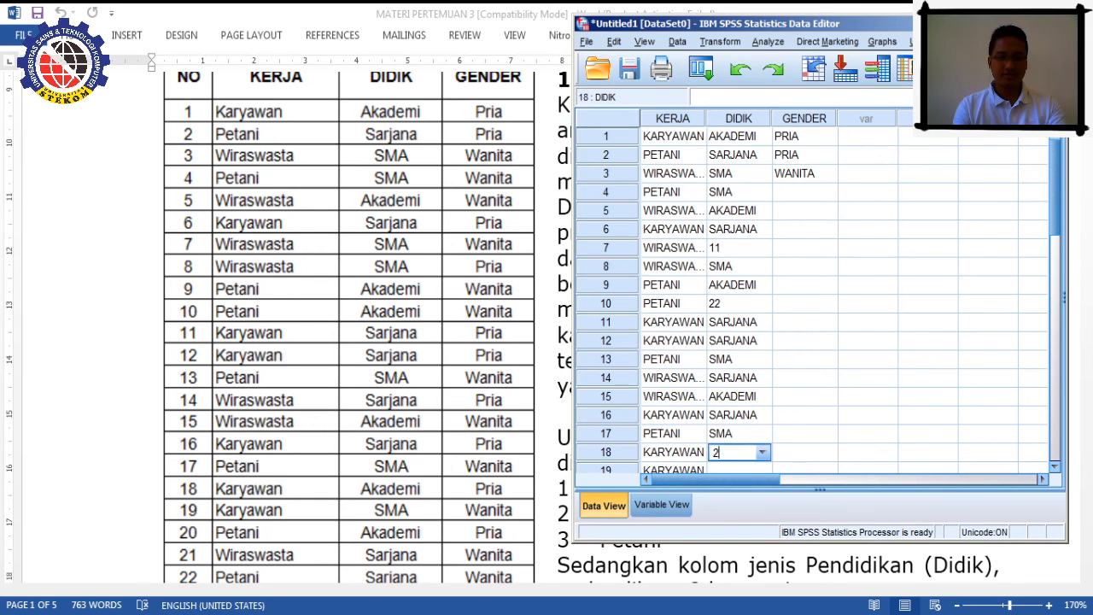
key(Return)
Step: Fill the DIDIK cells of rows 19 to 22 with 1, 2, 3 and 3
text(1)
key(Return)
text(2)
key(Return)
text(3)
key(Return)
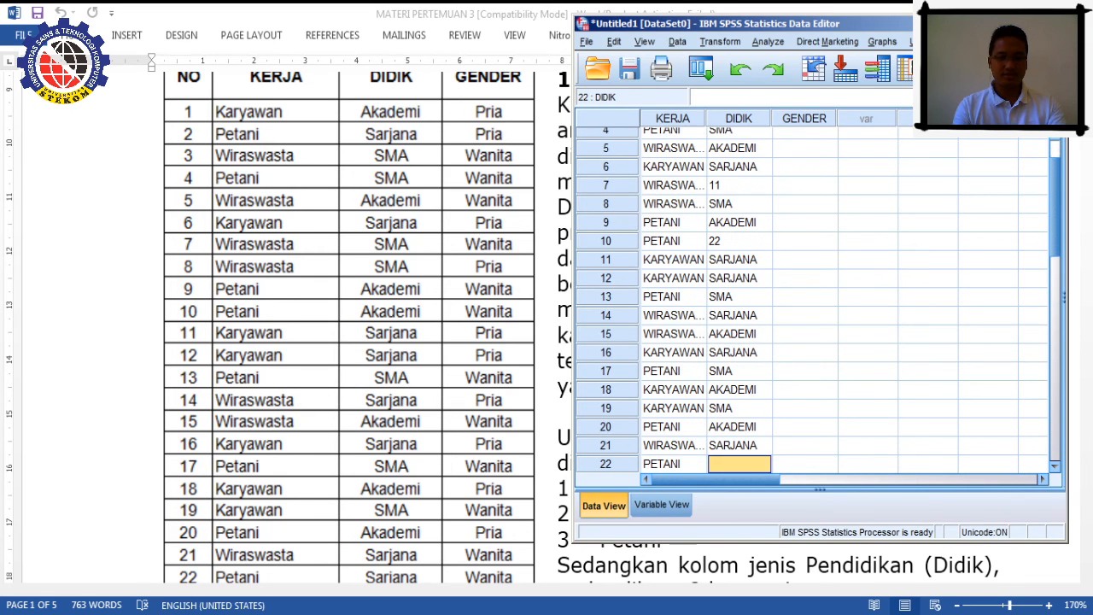
text(3)
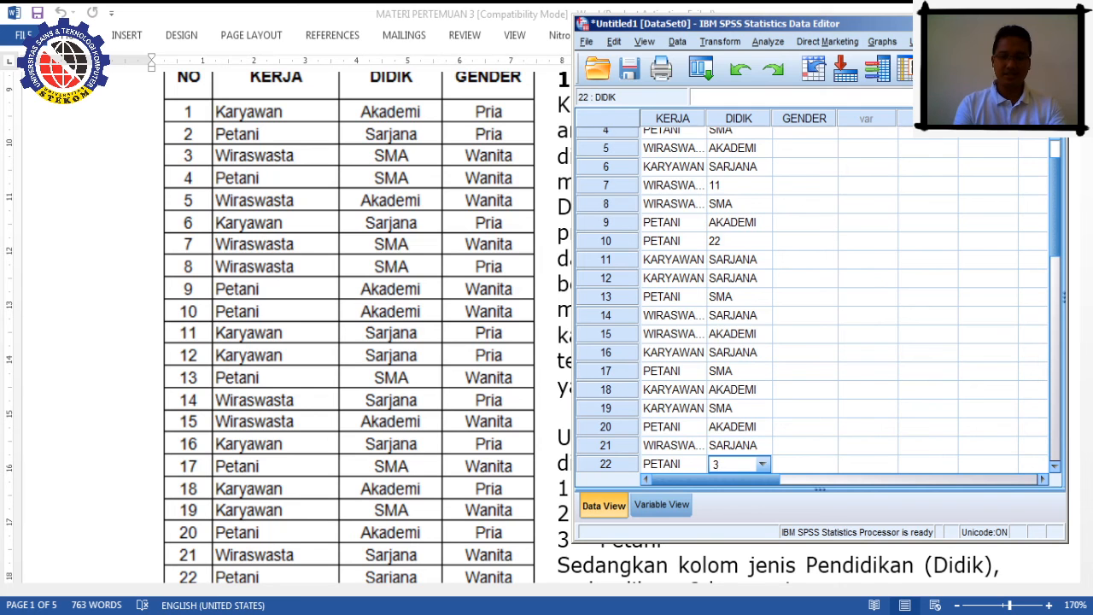
key(Return)
Step: Correct the doubled DIDIK code in row 7 to 1
key(Right)
key(Up)
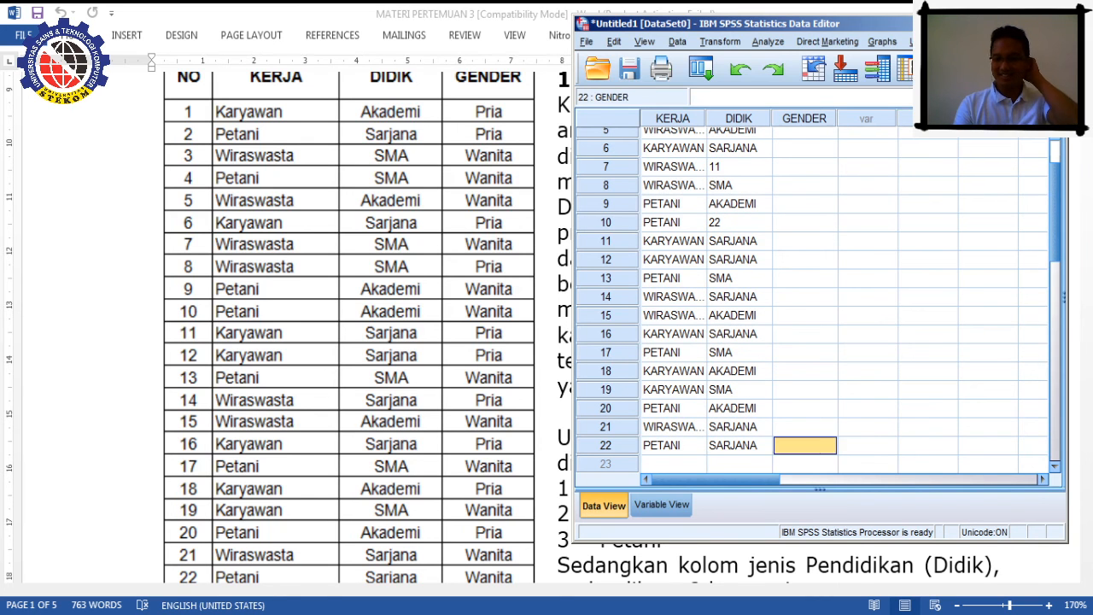
key(Up)
key(Up)
key(Up)
key(Up)
key(Up)
key(Up)
key(Up)
key(Up)
key(Up)
key(Up)
key(Up)
key(Up)
key(Up)
key(Up)
key(Up)
key(Up)
key(Up)
key(Up)
key(Up)
key(Up)
key(Down)
key(Down)
key(Down)
key(Down)
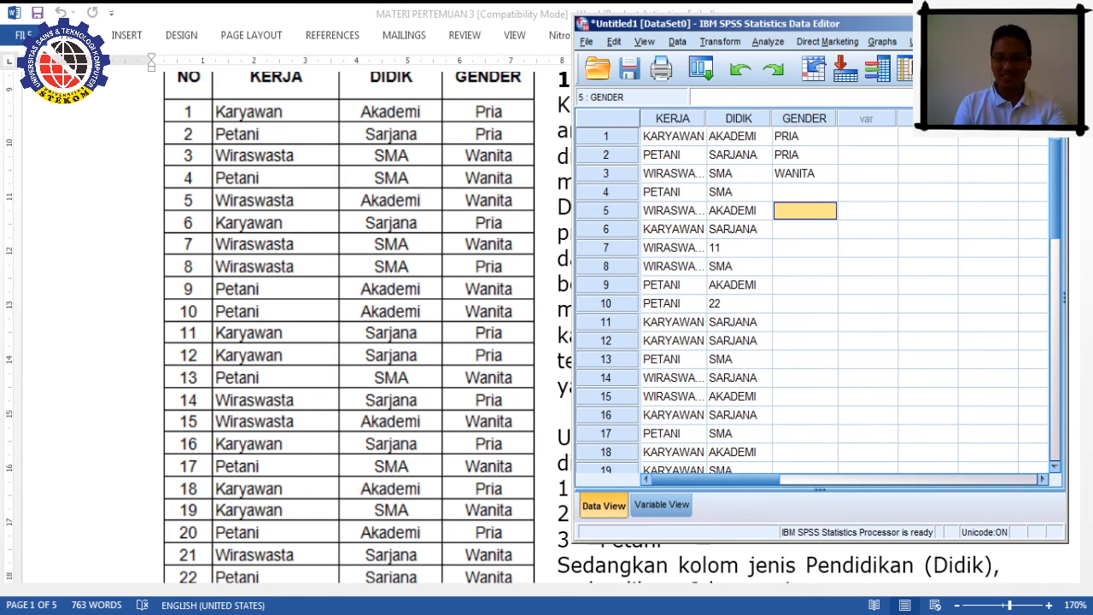
key(Down)
key(Down)
key(Left)
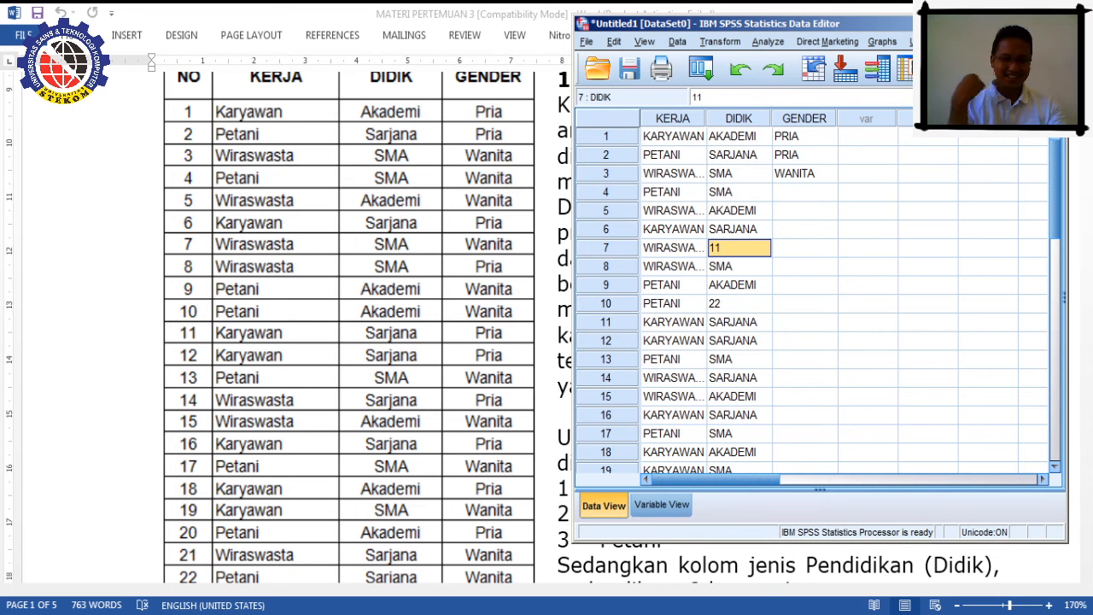
text(1)
key(Return)
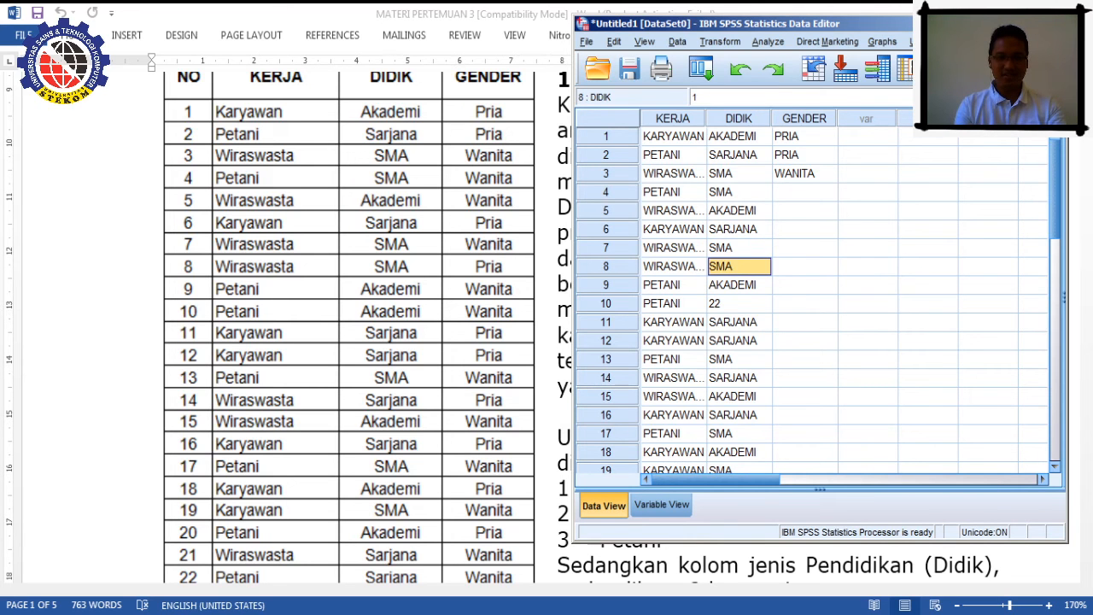
Step: Correct the doubled DIDIK code in row 10 to 2
key(Up)
key(Up)
key(Up)
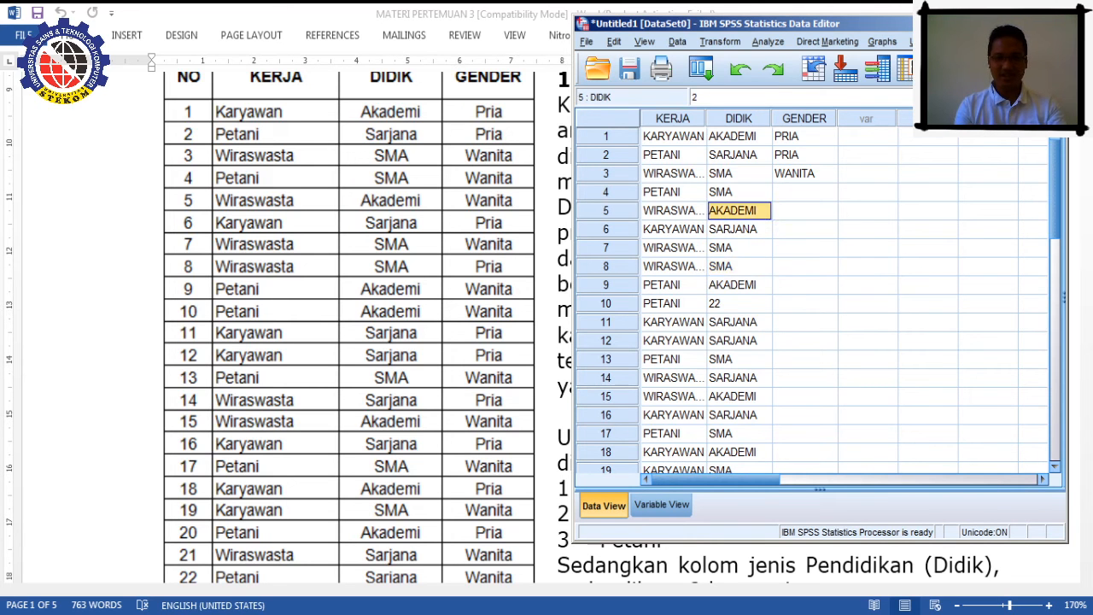
key(Down)
key(Down)
key(Down)
key(Down)
key(Down)
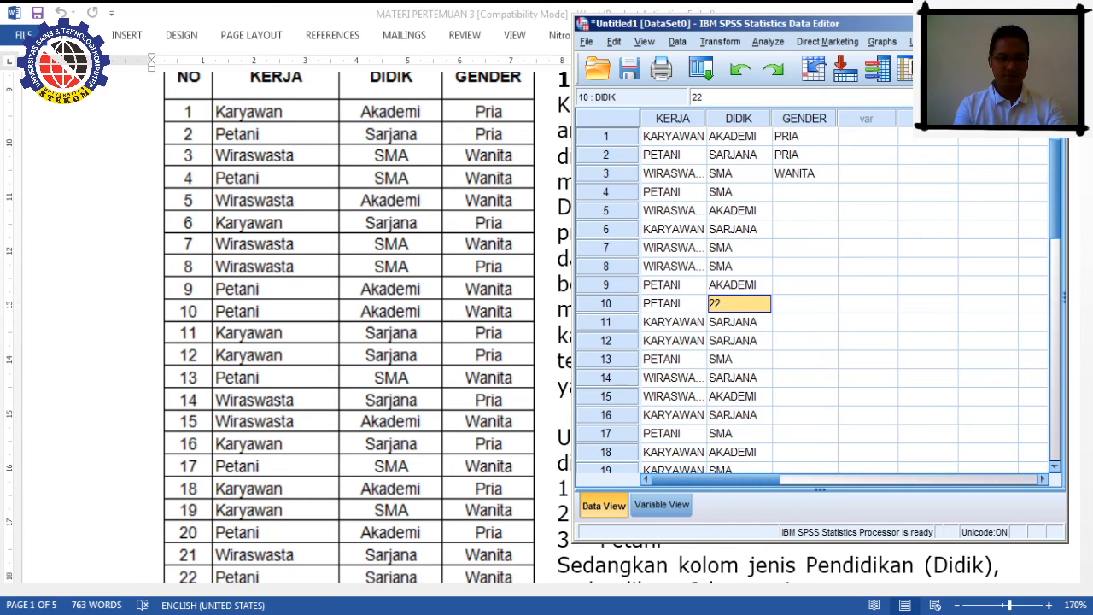
text(2)
key(Return)
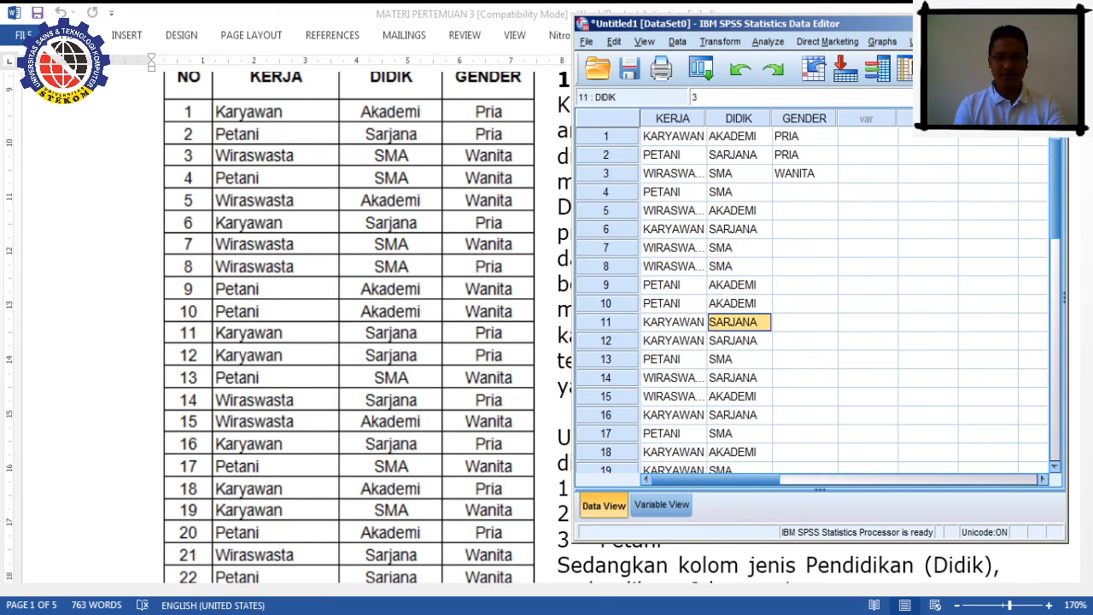
Step: Enter the GENDER code 2 in rows 4 and 5, correcting the doubled digit in row 5
key(Right)
key(Up)
key(Up)
key(Up)
key(Up)
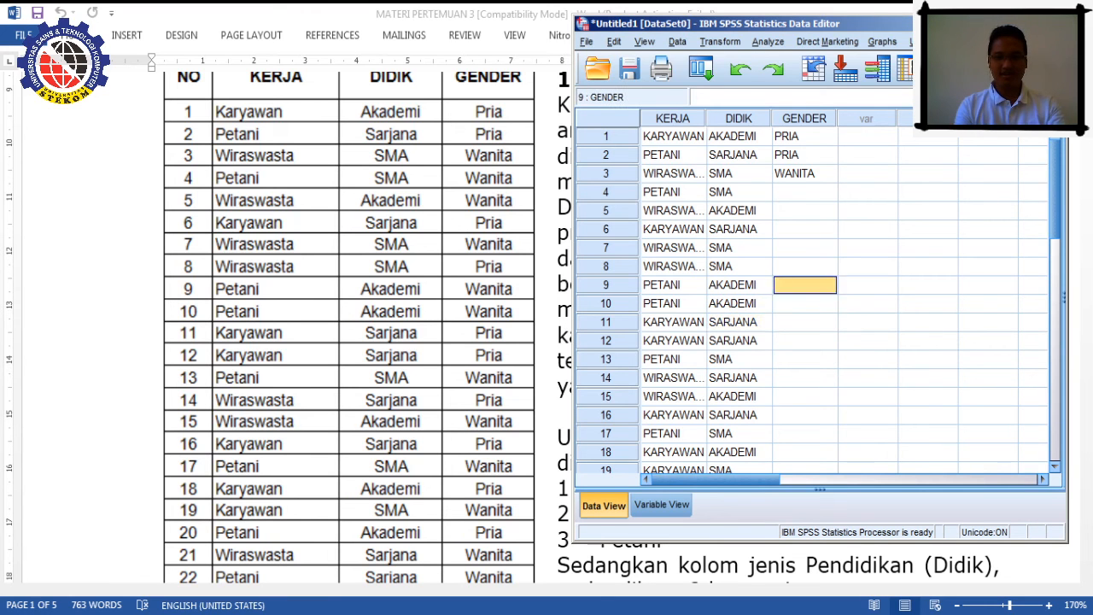
key(Up)
key(Up)
key(Up)
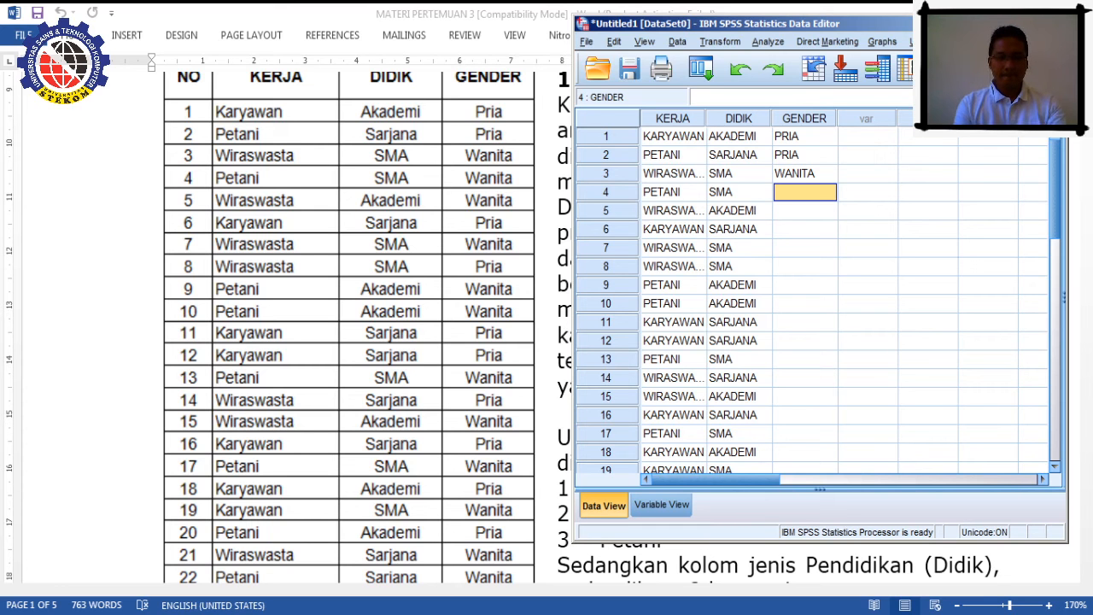
text(2)
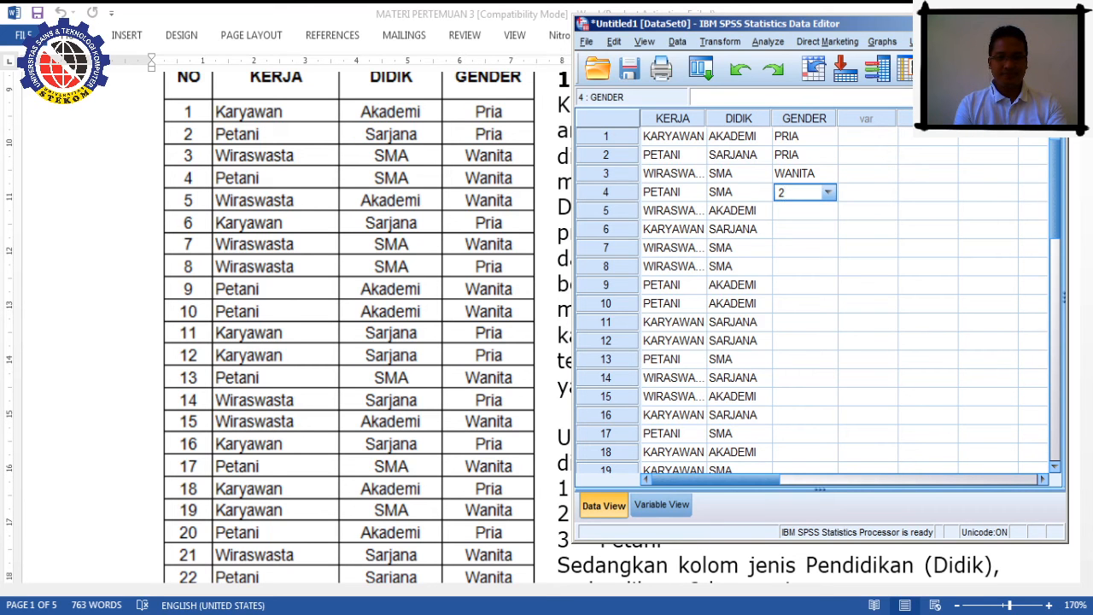
key(Return)
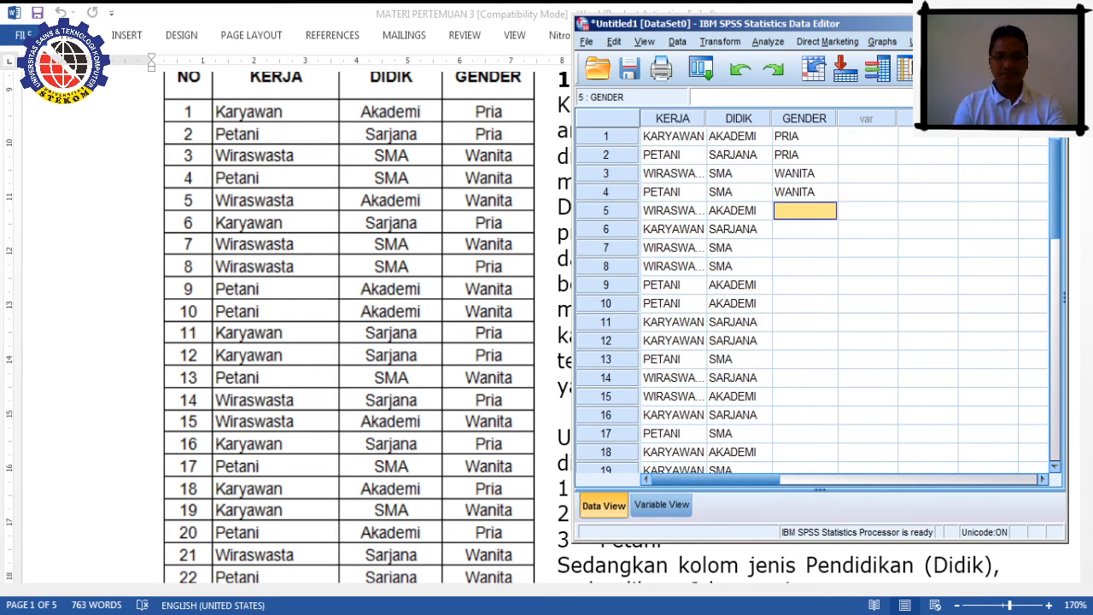
text(22)
key(Return)
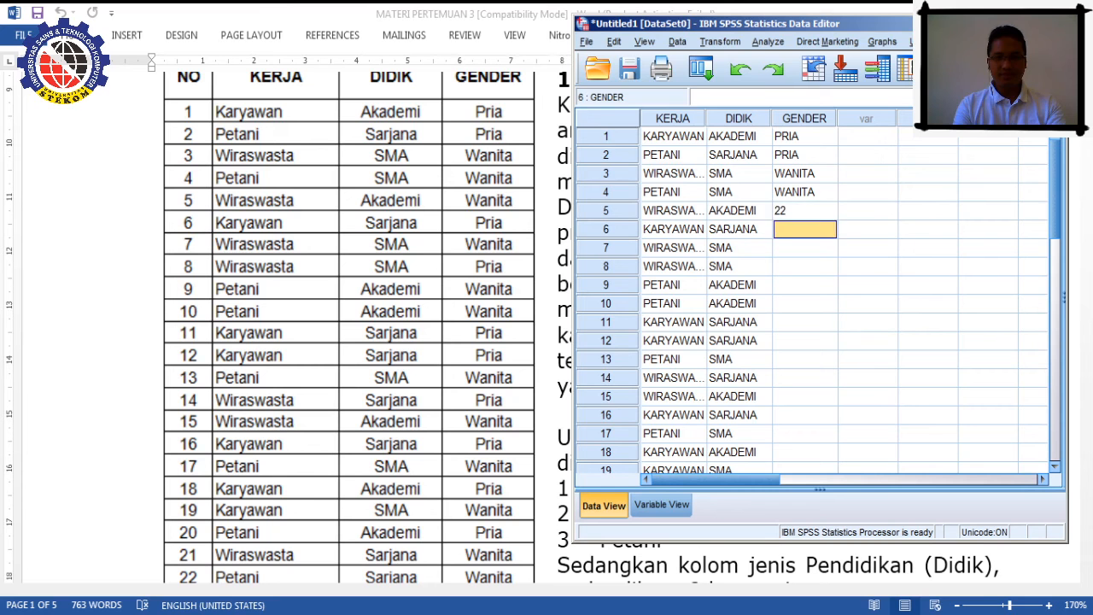
key(Up)
key(BackSpace)
key(BackSpace)
key(BackSpace)
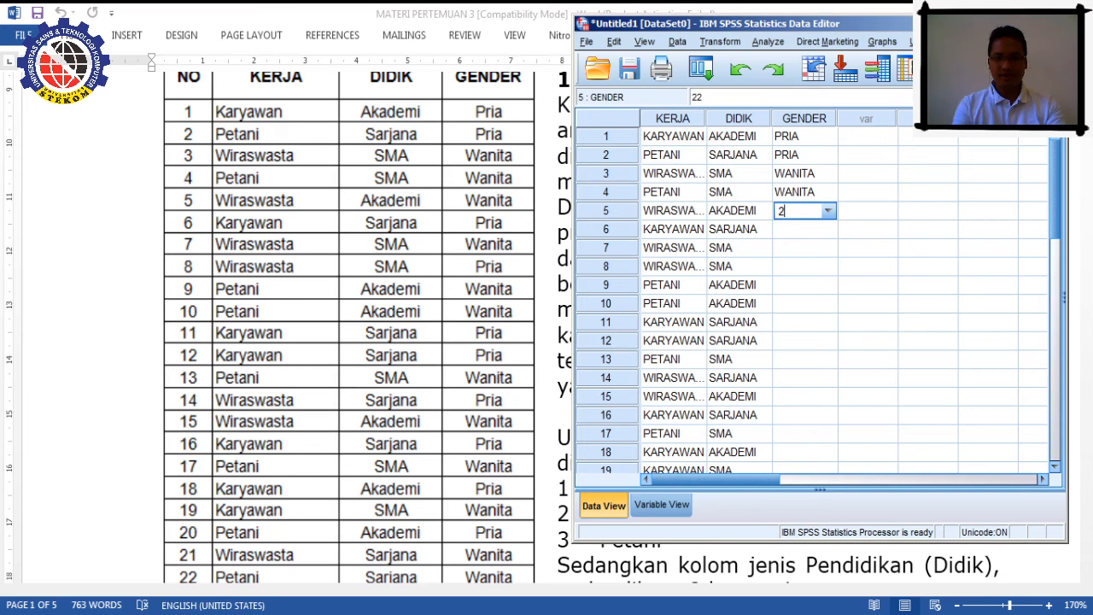
text(2)
key(Return)
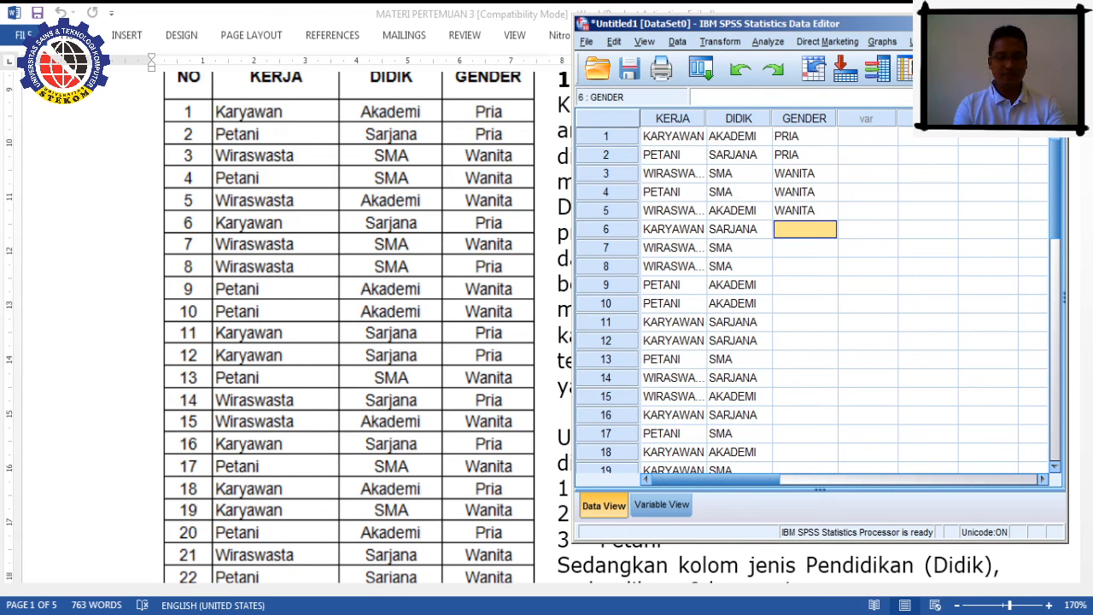
Step: Fill the GENDER cells of rows 6 to 10 with 1, 22, 1, 2 and 2
text(1)
key(Return)
text(22)
key(Return)
text(1)
key(Return)
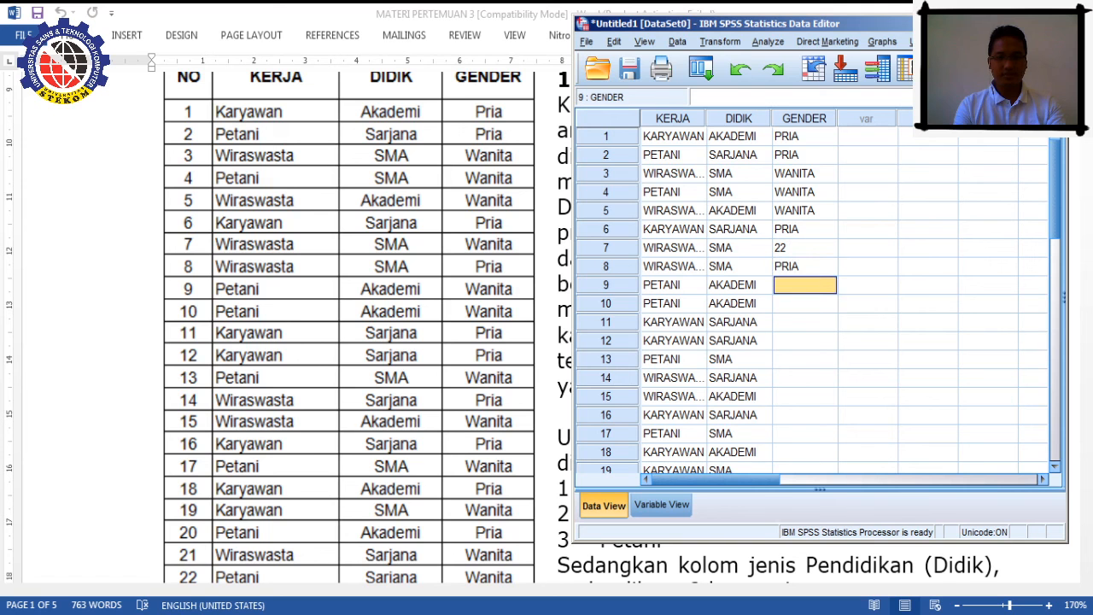
text(2)
key(Return)
text(2)
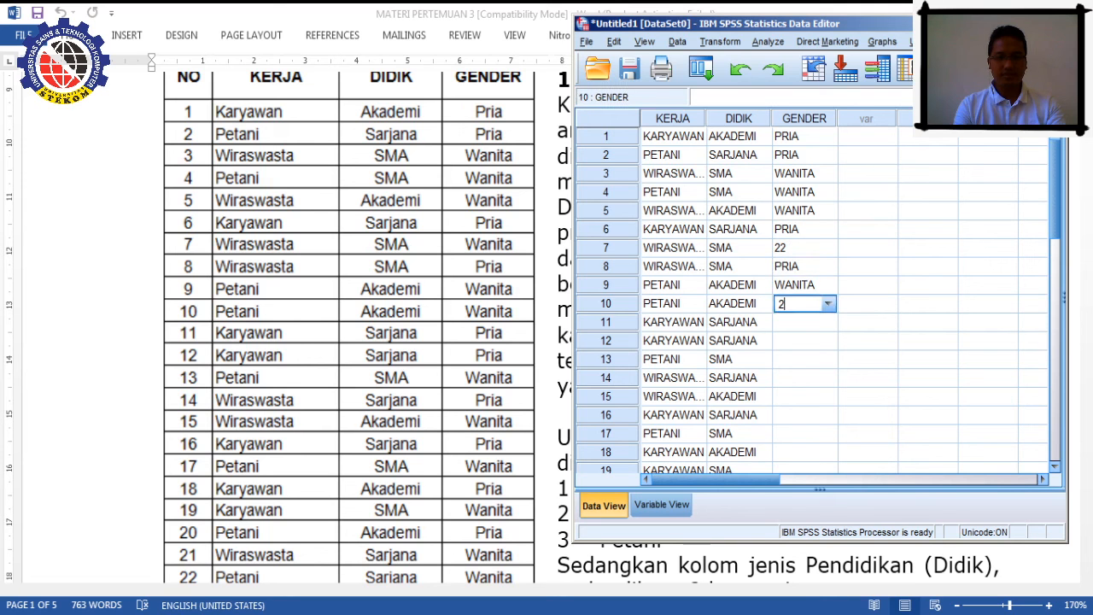
key(Return)
Step: Fill the GENDER cells of rows 11 to 16 with 11, 1, 22, 11, 2 and 1
text(11)
key(Return)
text(1)
key(Return)
text(22)
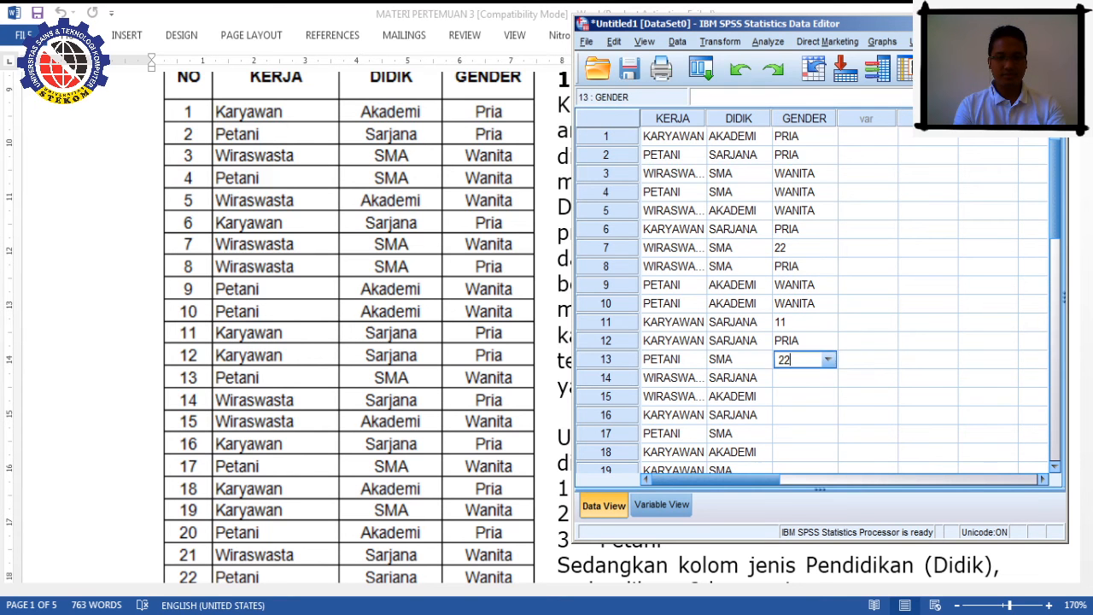
key(Return)
text(11)
key(Return)
text(2)
key(Return)
text(1)
key(Return)
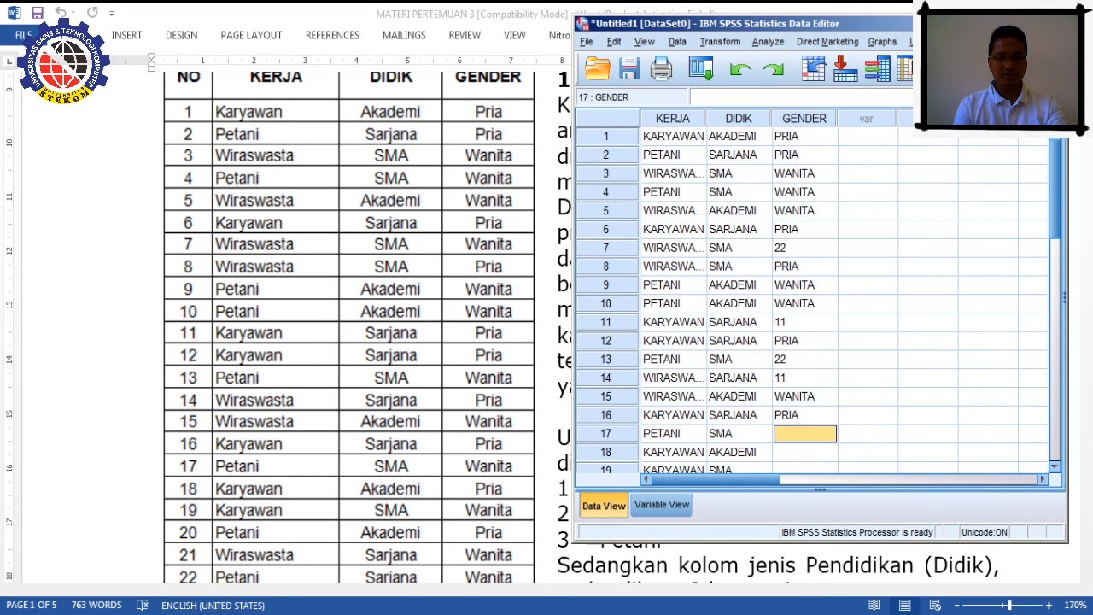
Step: Fill the GENDER cells of rows 17 to 22 with 2, 1, 2, 1, 2 and 2
text(2)
key(Return)
text(1)
key(Return)
text(2)
key(Return)
text(1)
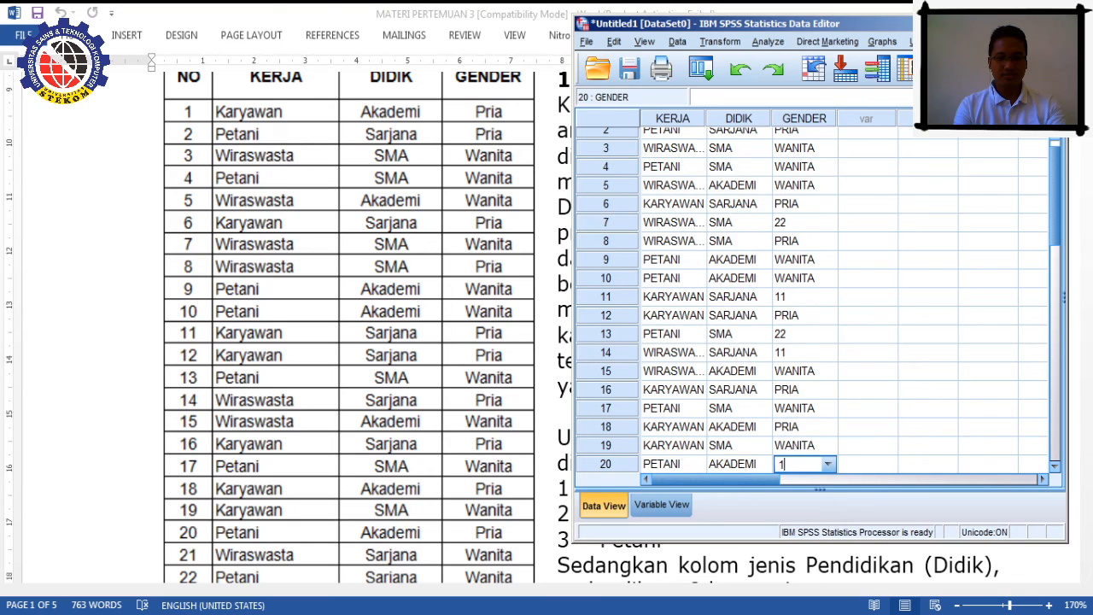
key(Return)
text(2)
key(Return)
text(2)
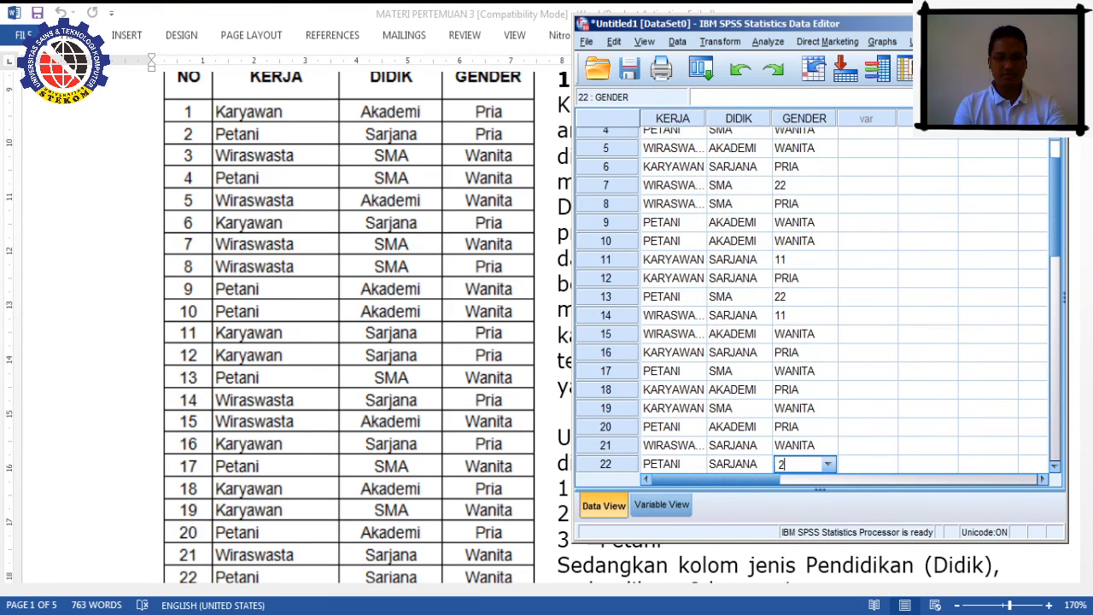
key(Return)
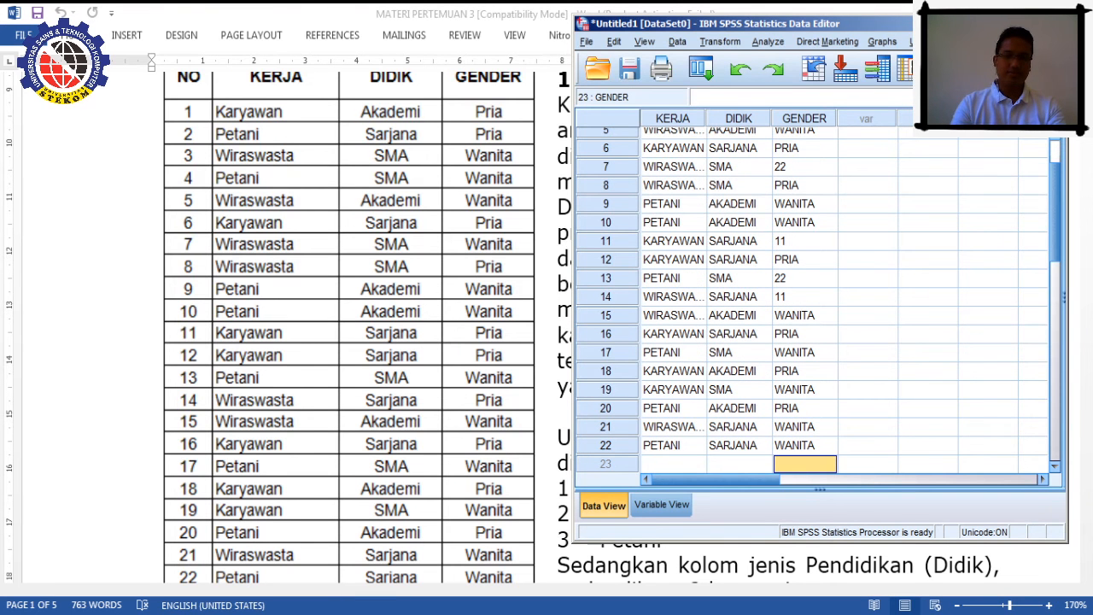
Step: Consult the last rows of the source table in Word and enter the GENDER code 1 in rows 23 to 25 in SPSS
click(393, 313)
scroll(393, 313, down, 3)
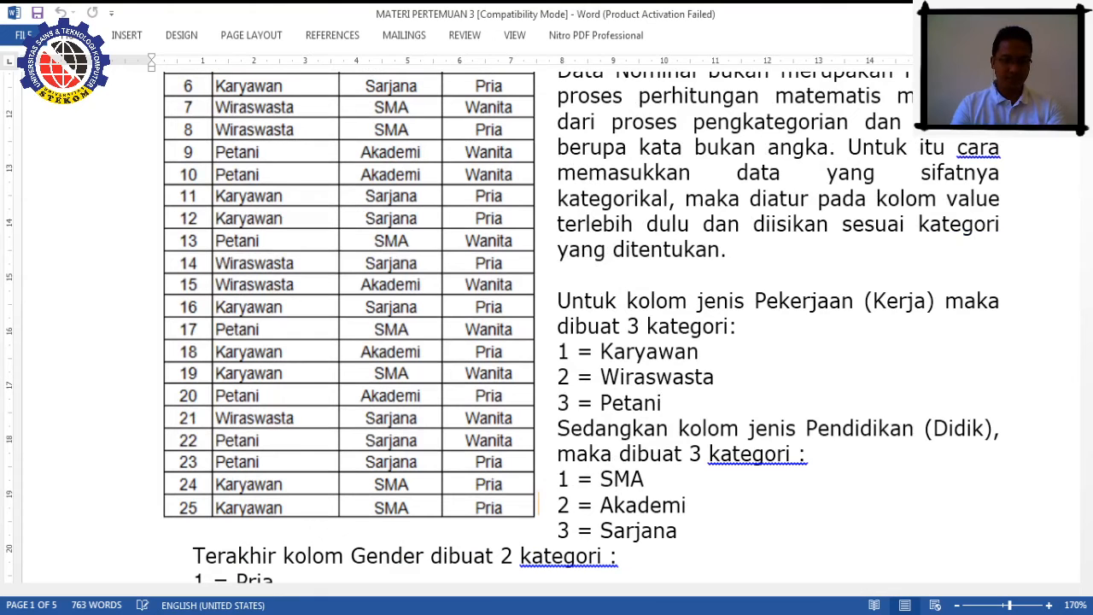
key(alt+Tab)
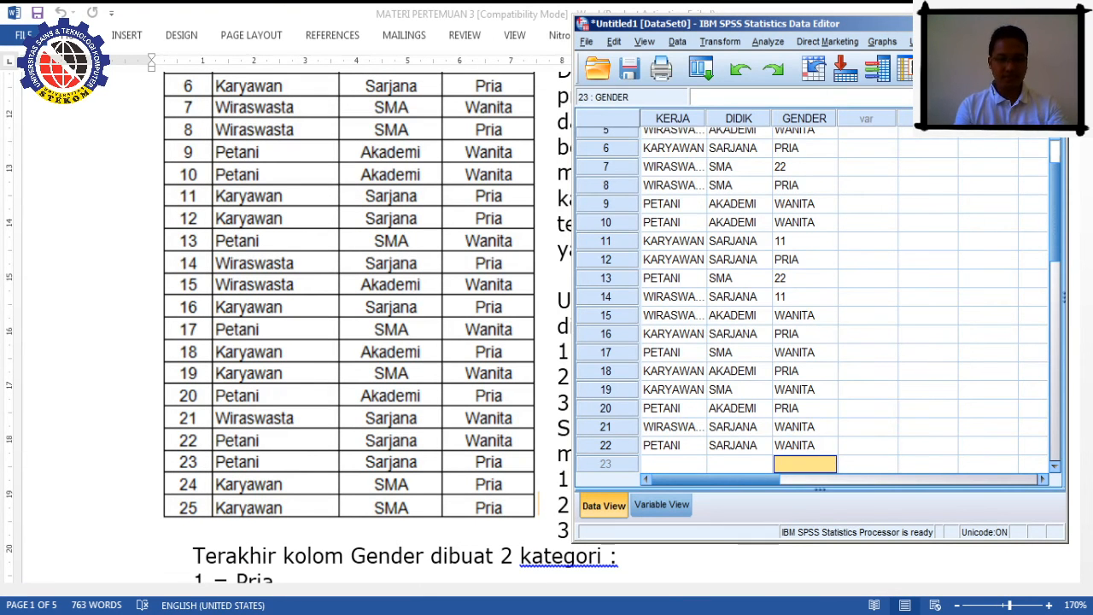
text(11)
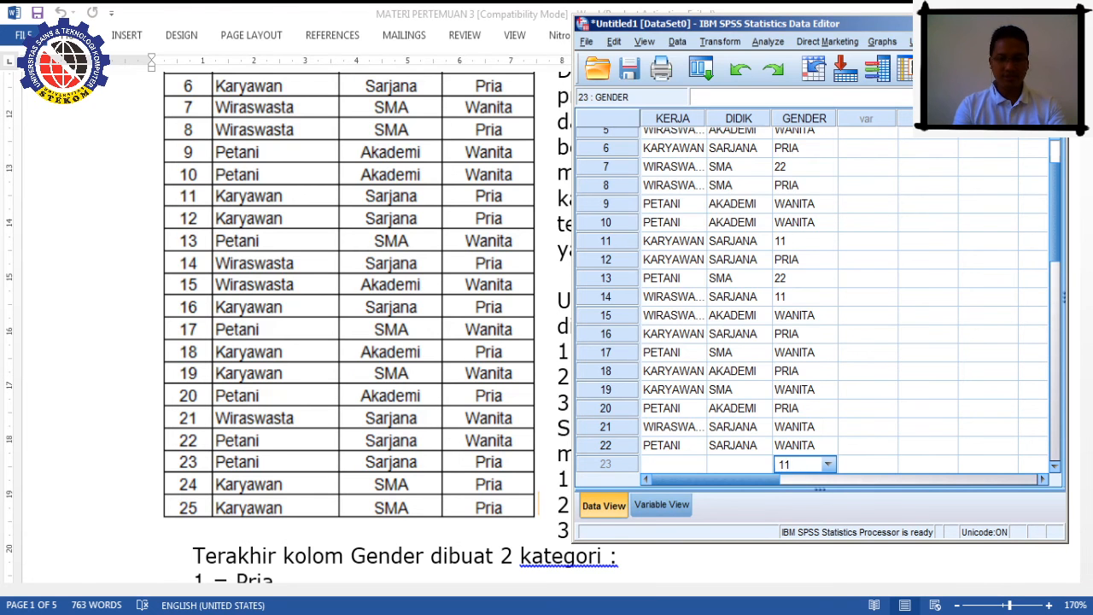
key(Return)
text(11)
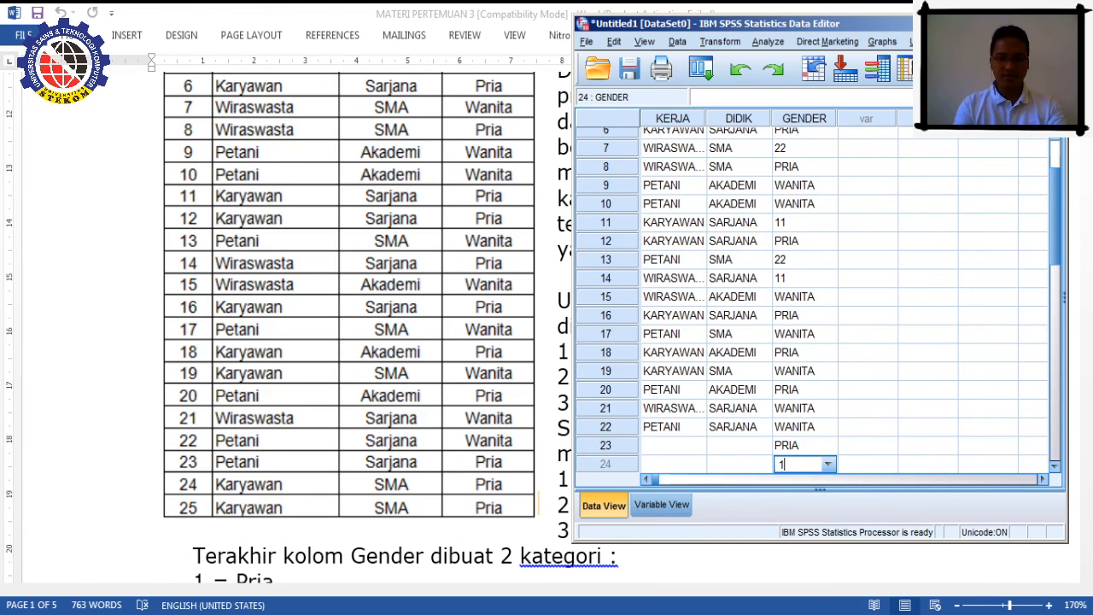
key(Return)
text(1)
key(Return)
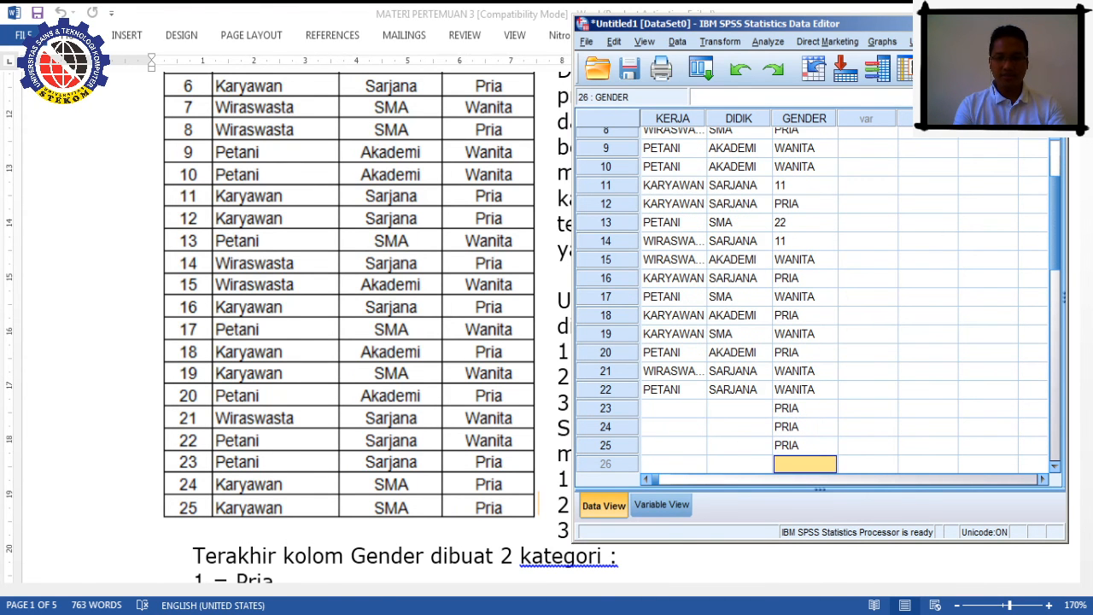
Step: Fill the KERJA cells of rows 23 to 25 with 3, 1 and 1
key(Up)
key(Up)
key(Up)
key(Left)
key(Left)
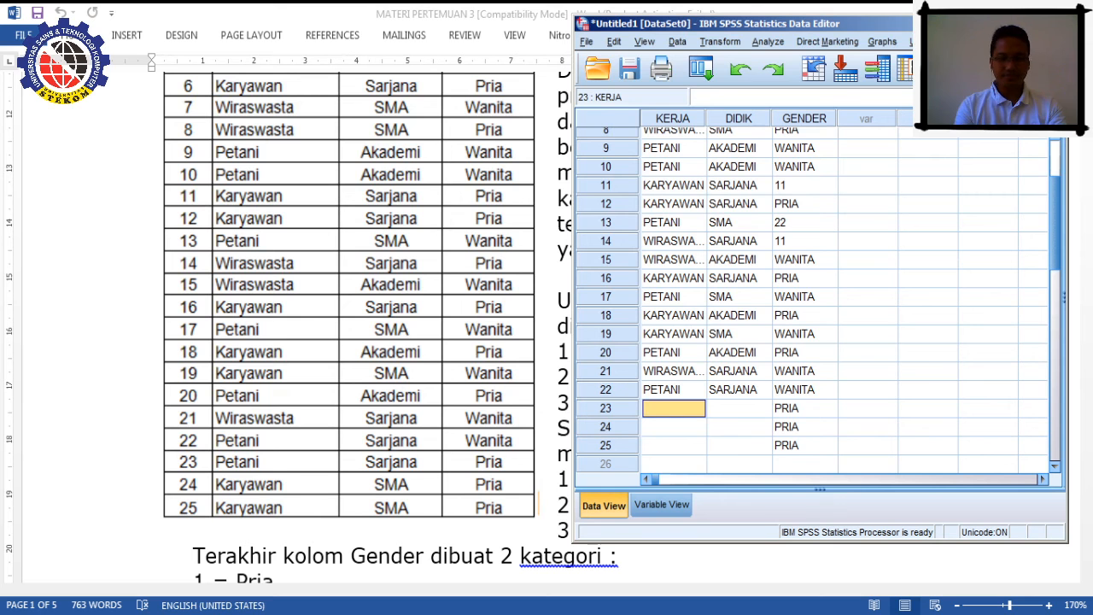
text(1)
key(Return)
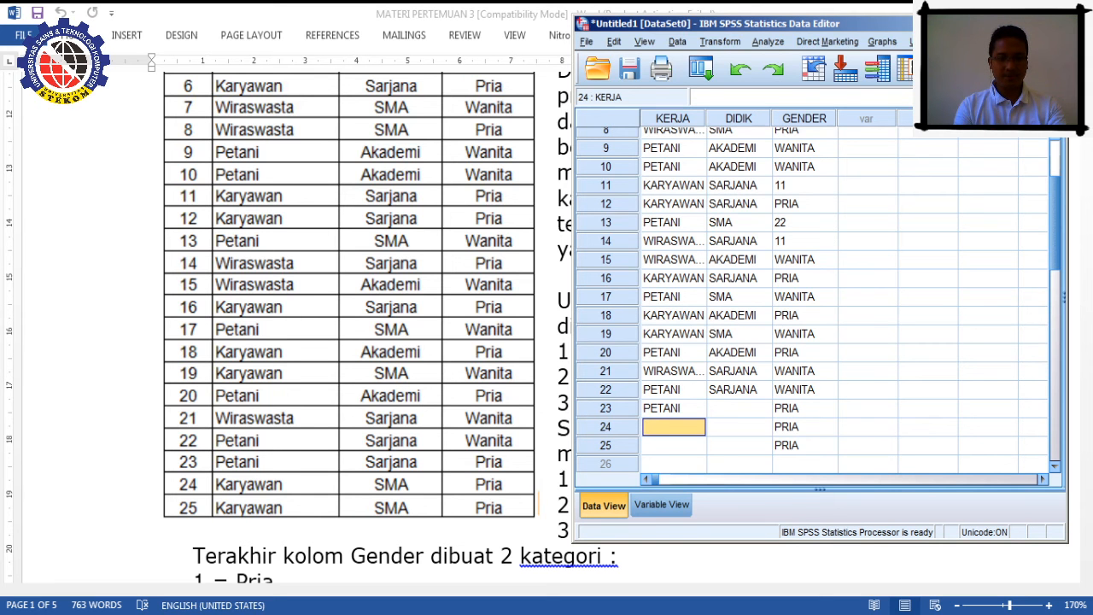
text(2)
key(Return)
text(2)
key(Tab)
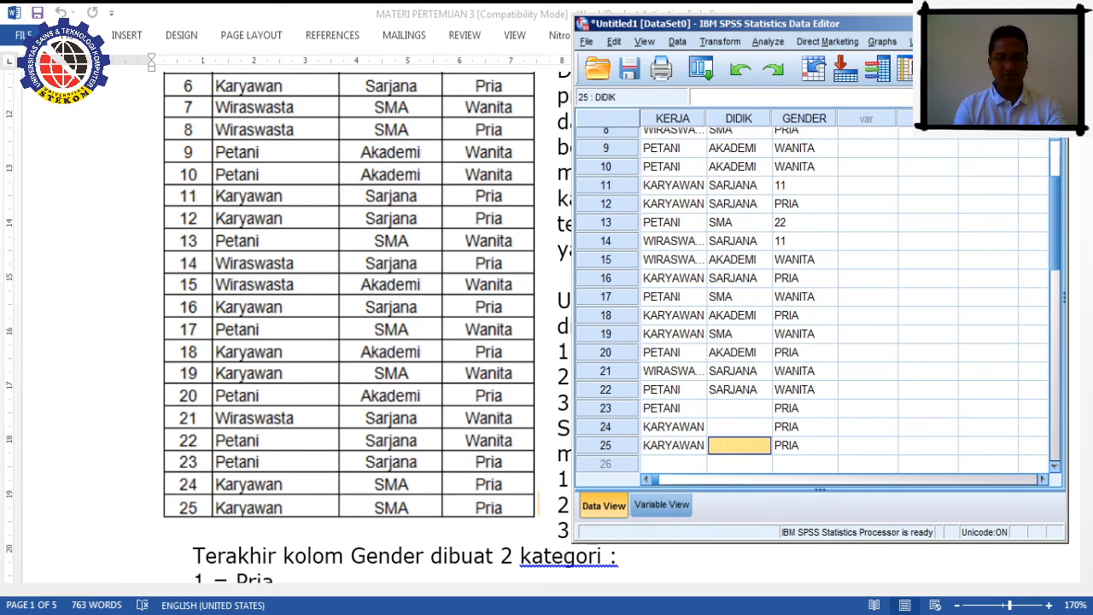
Step: Fill the DIDIK cells of rows 23 to 25 with 3, 3 and 1
key(Up)
key(Up)
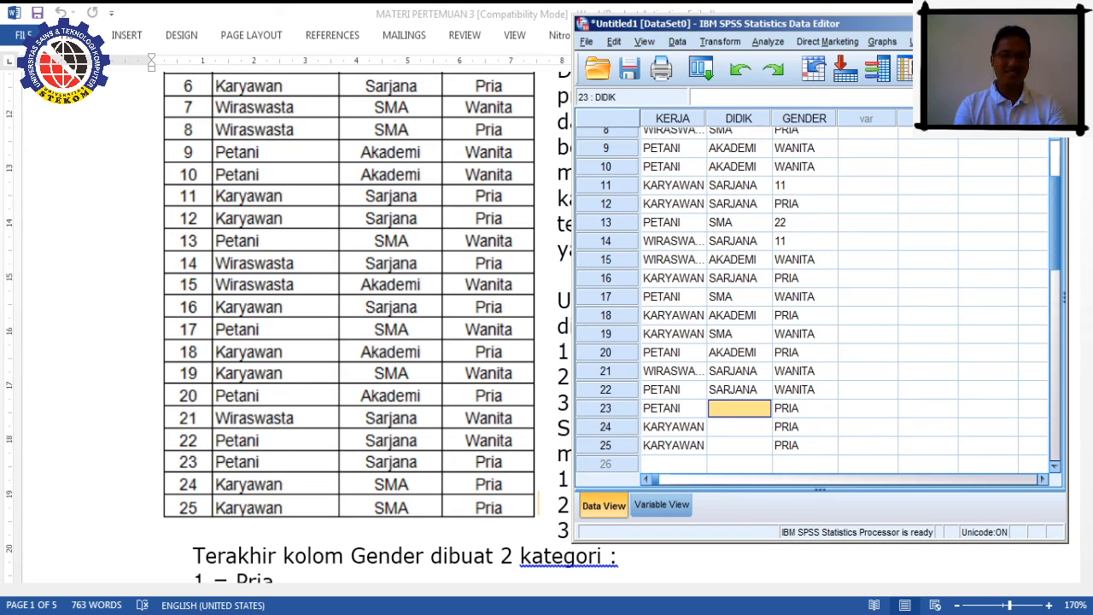
text(3)
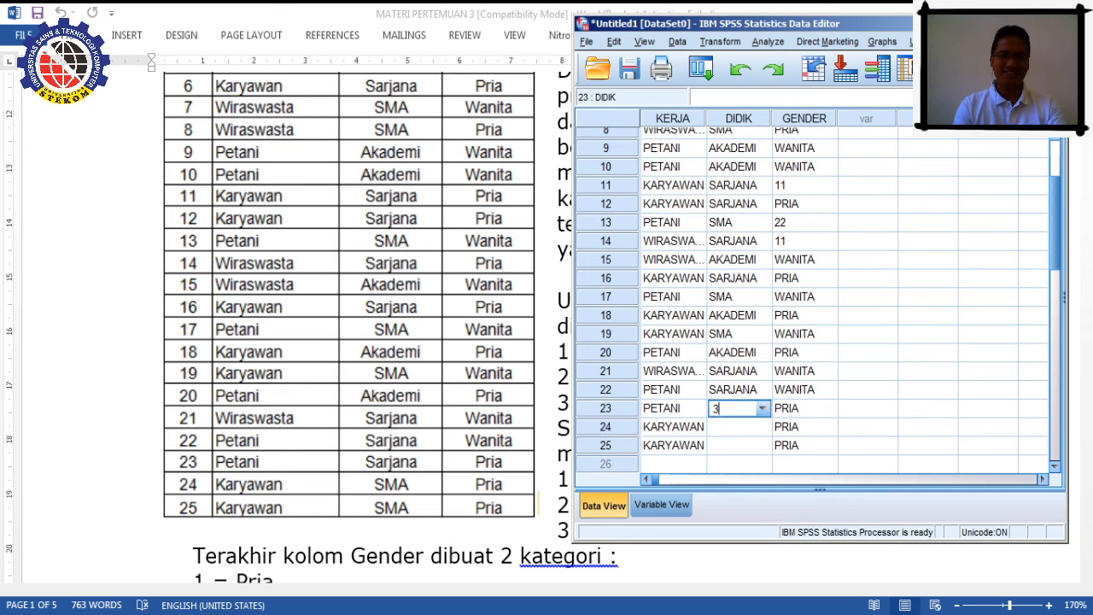
key(Return)
text(3)
key(Return)
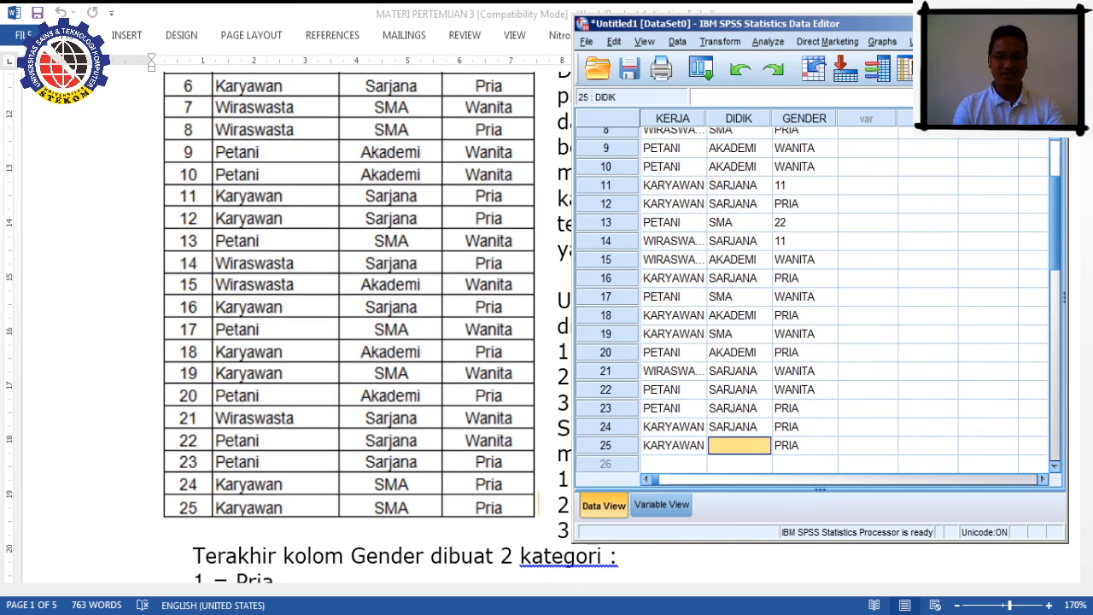
text(1)
key(Return)
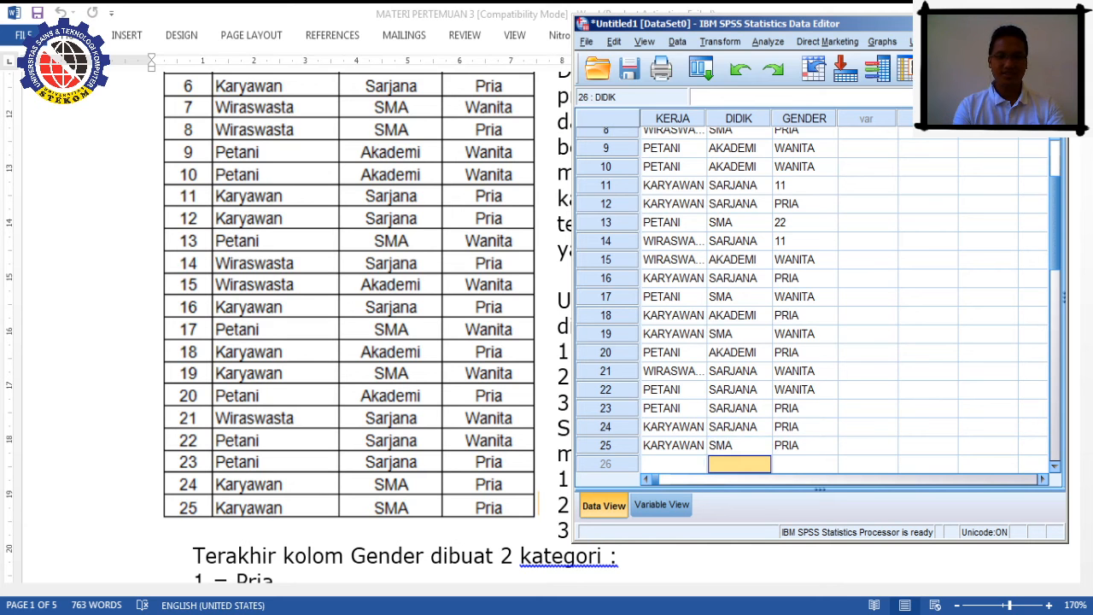
Step: Correct the DIDIK cell of row 24 to 1
key(Up)
key(Up)
text(1)
key(Return)
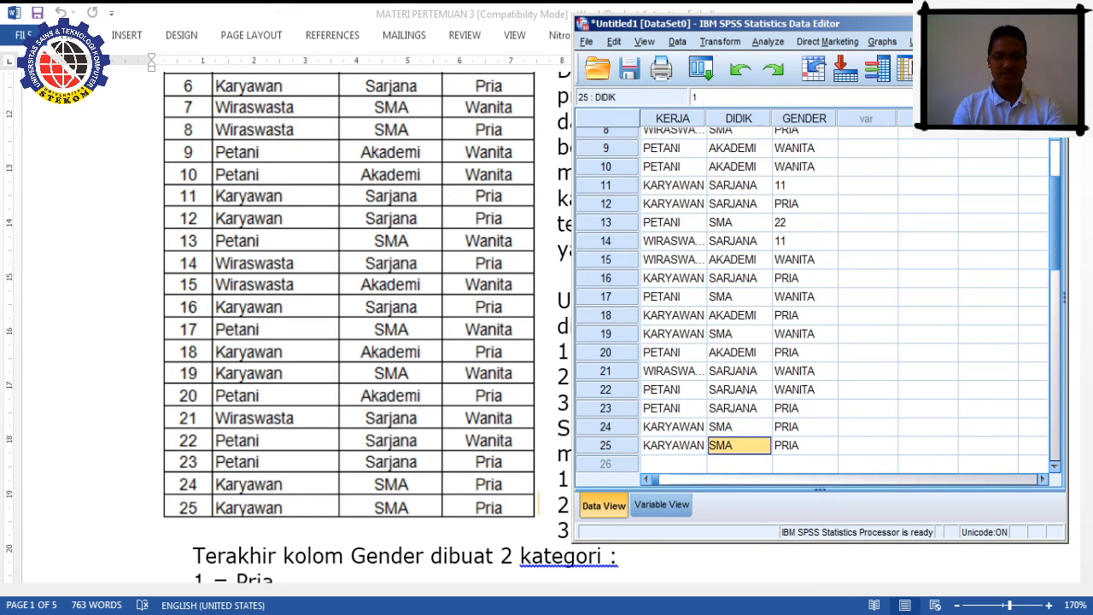
Step: Correct the GENDER cells of rows 11, 13 and 14 to 1, 2 and 1
key(Up)
key(Up)
key(Up)
key(Up)
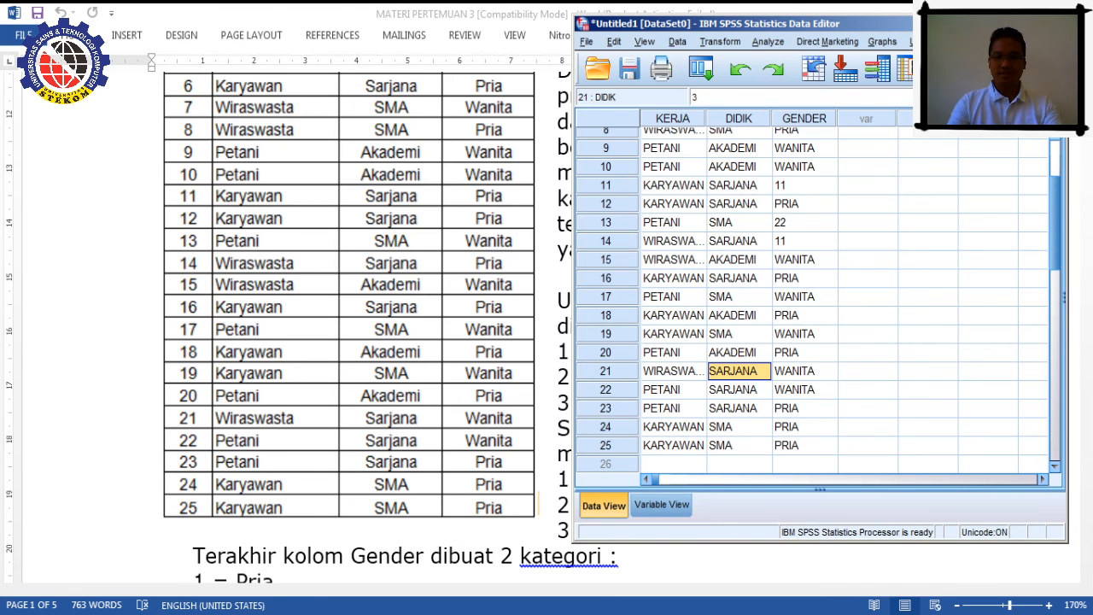
click(804, 186)
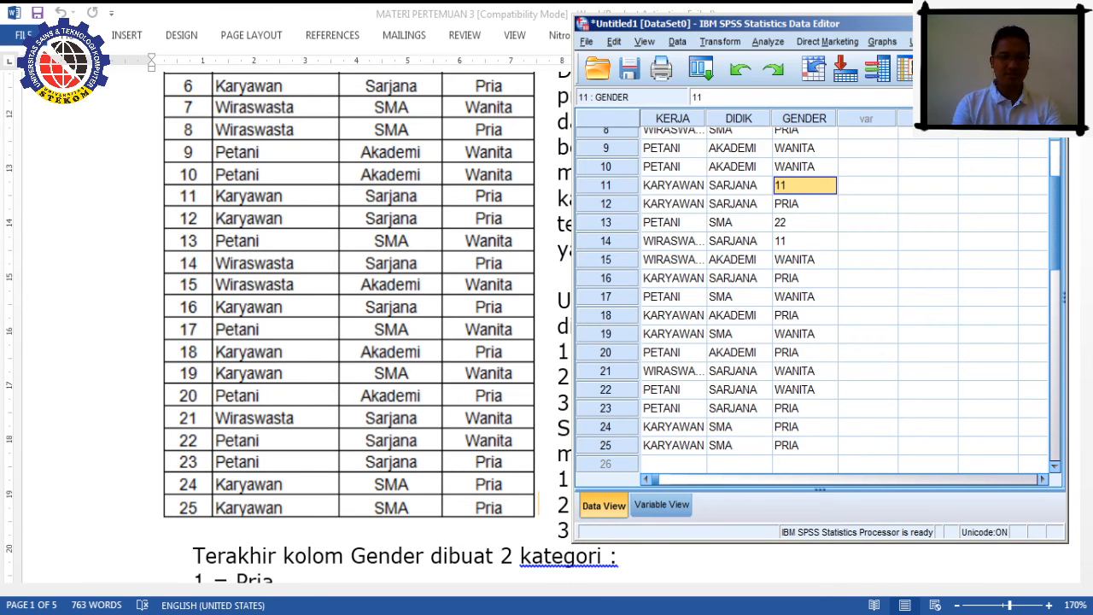
text(1)
key(Return)
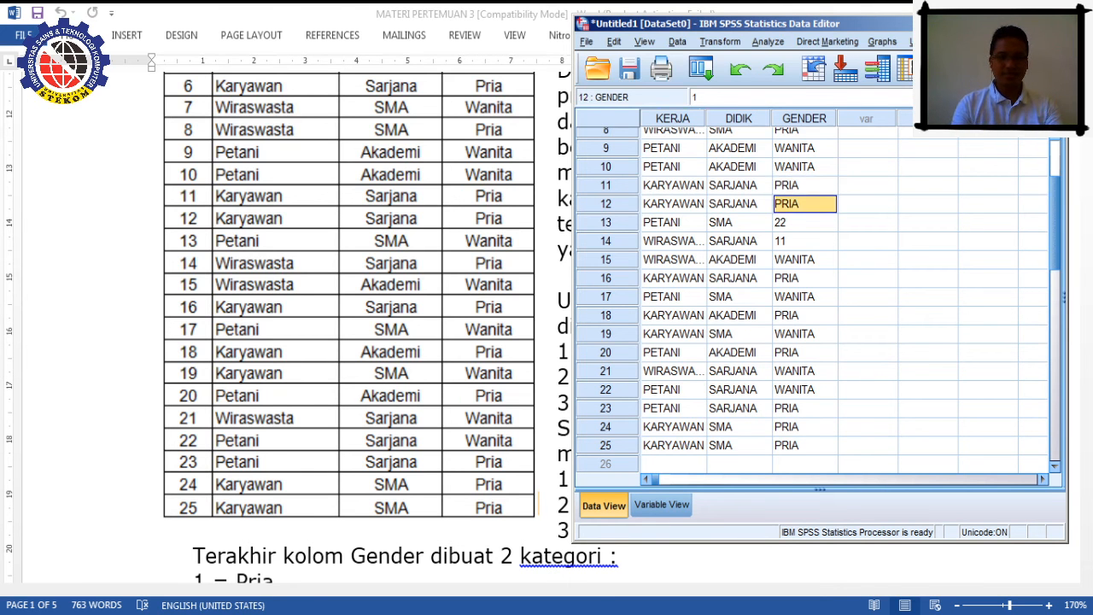
key(Down)
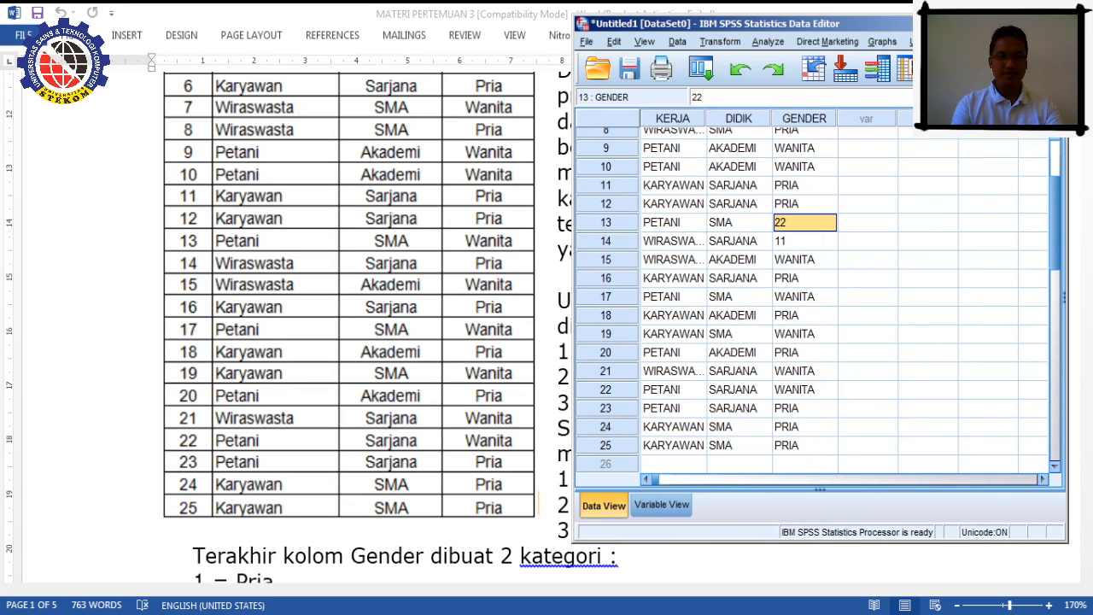
text(2)
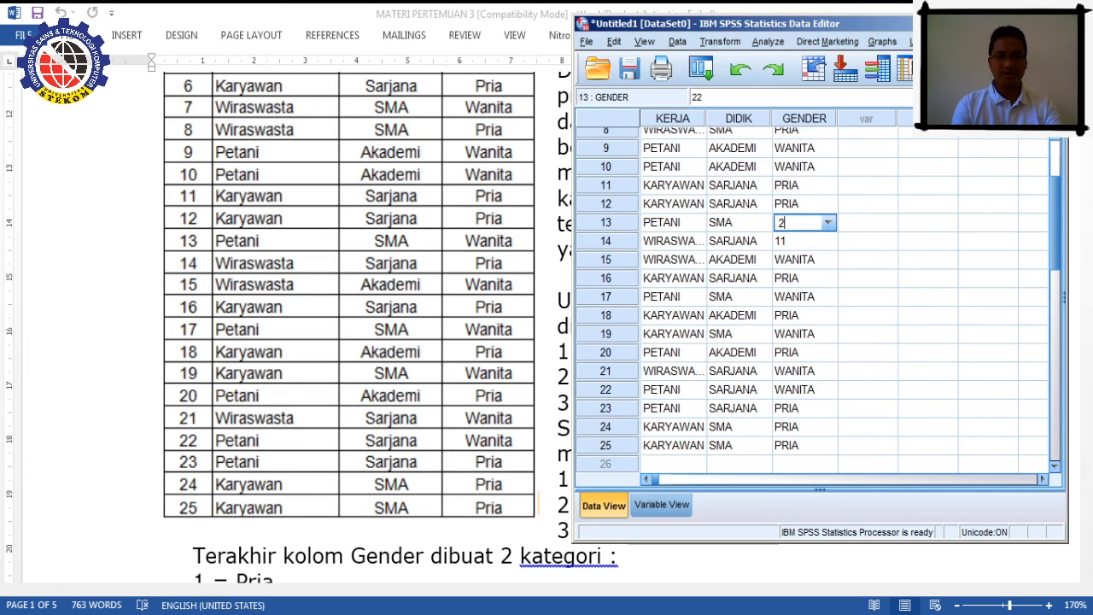
key(Return)
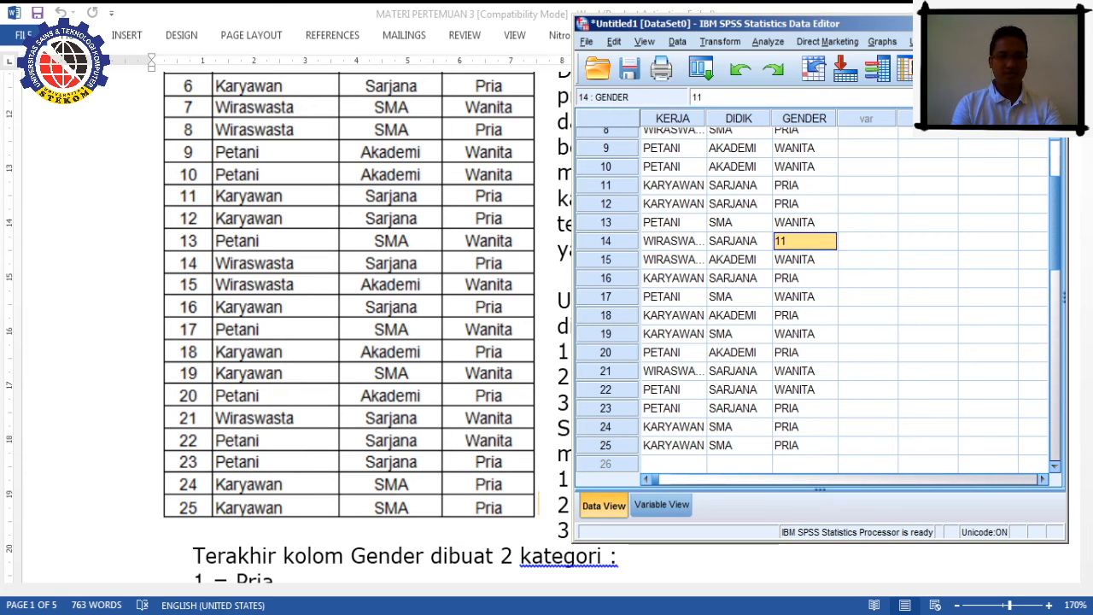
key(BackSpace)
key(Return)
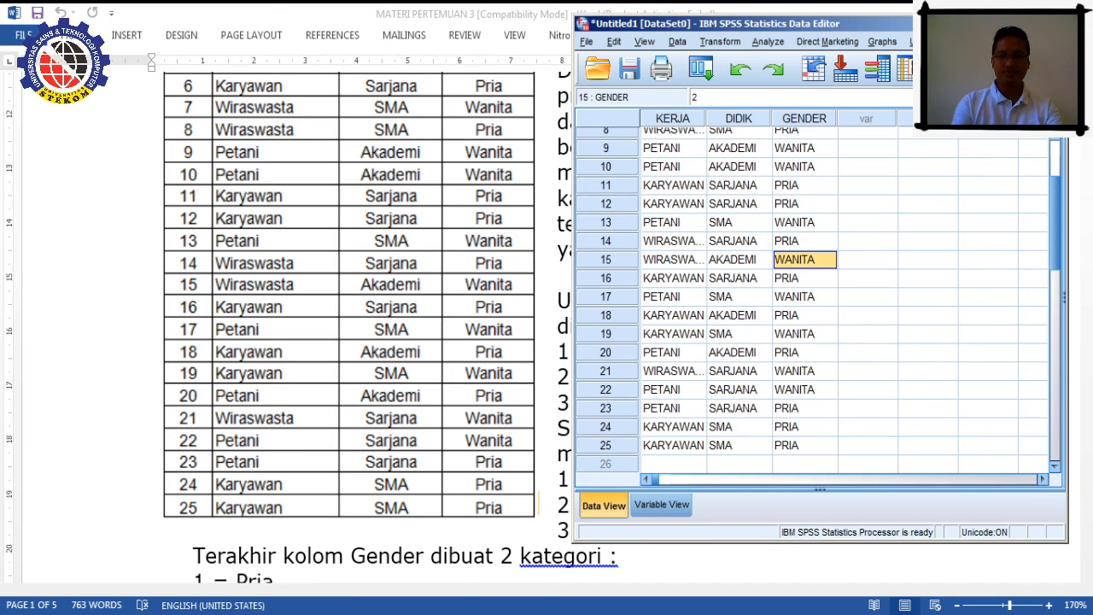
Step: Correct the GENDER cell of row 7 to 2
key(Up)
key(Up)
key(Up)
key(Up)
key(Up)
key(Up)
key(Up)
key(Up)
key(Up)
key(Up)
key(Up)
key(Up)
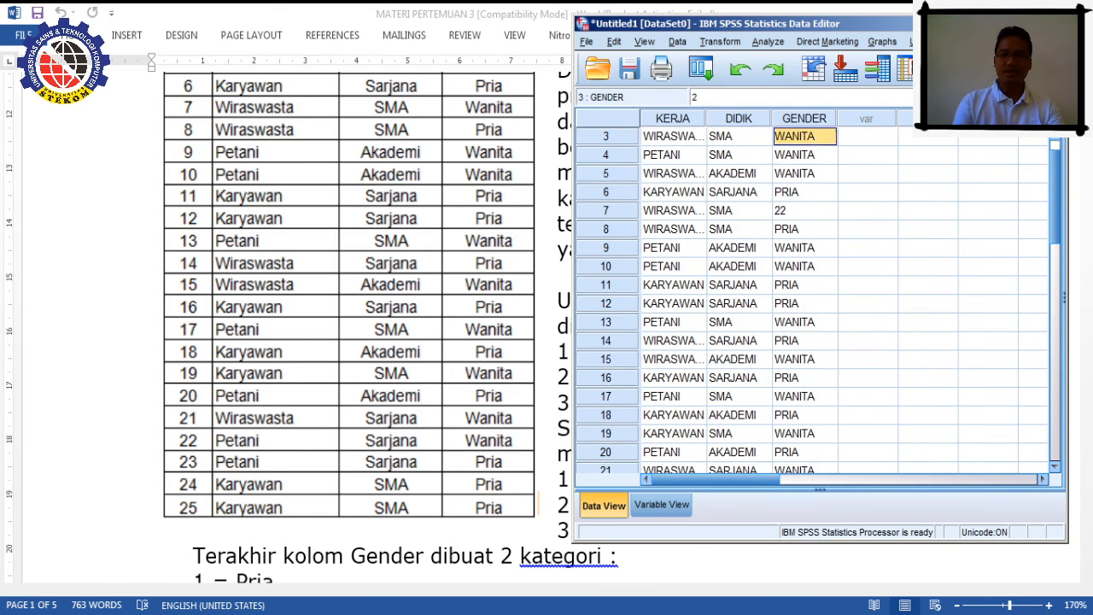
key(Down)
key(Down)
key(Down)
key(Down)
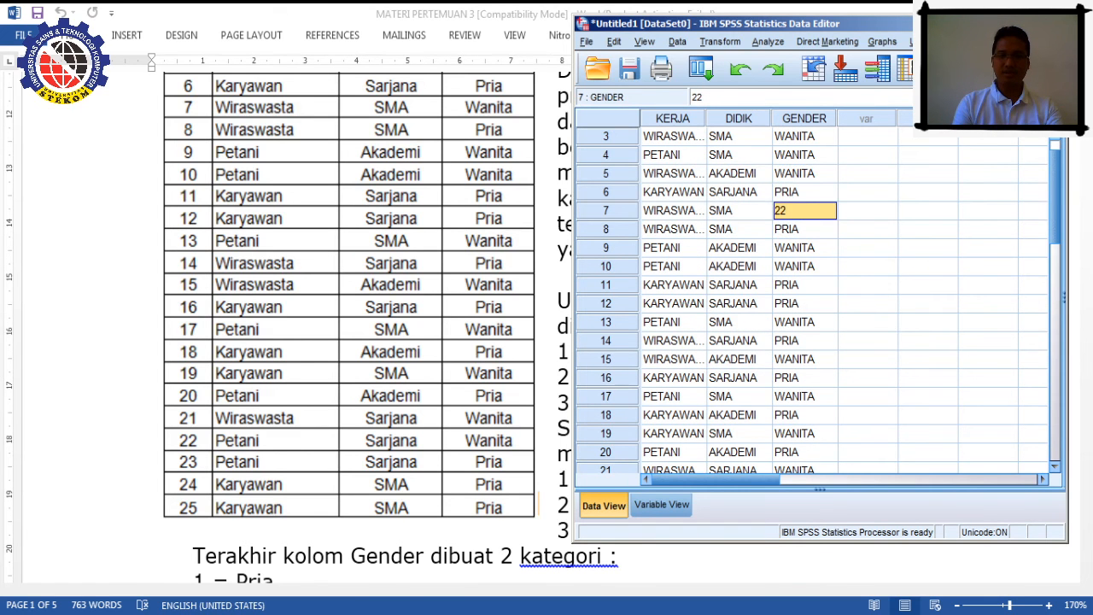
text(2)
key(Return)
Step: Check the first rows of the data and the definitions of the three variables
key(Up)
key(Up)
key(Up)
key(Up)
key(Up)
key(Up)
key(Up)
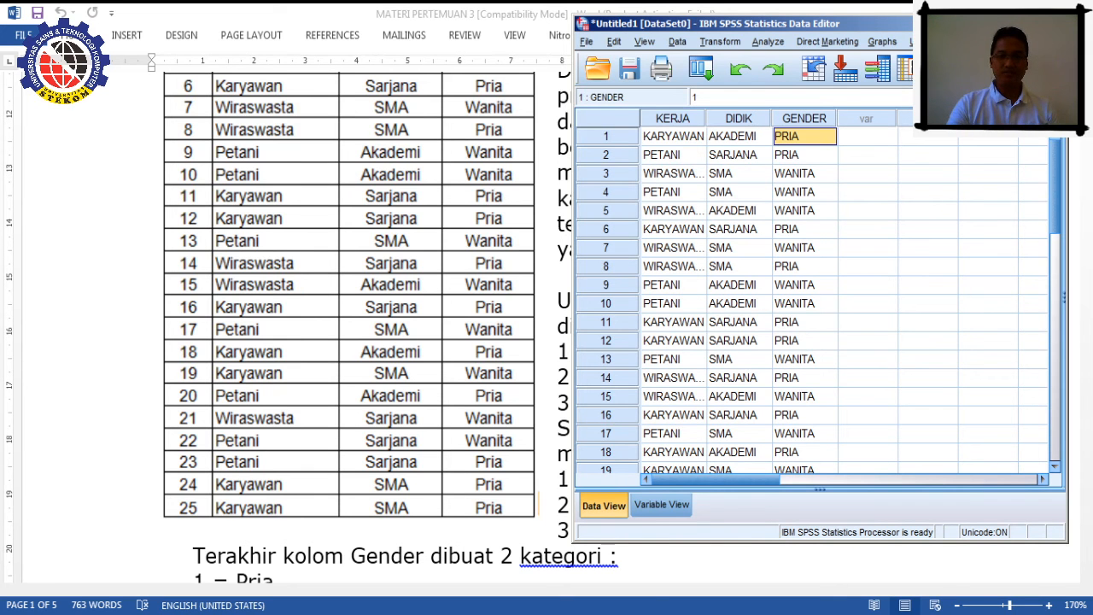
click(661, 505)
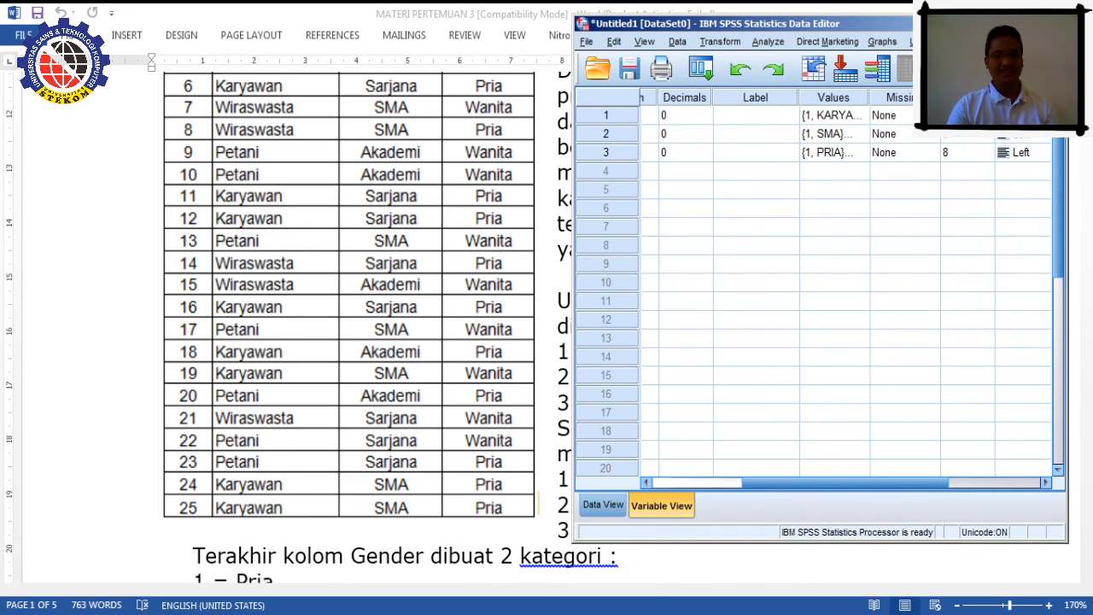
click(603, 505)
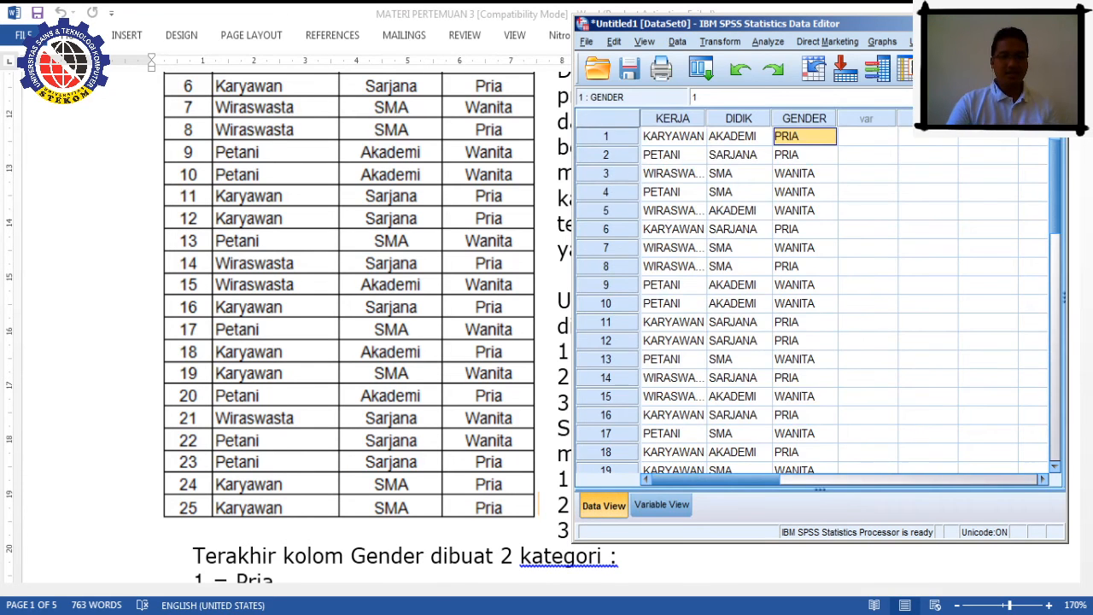
Step: Switch to the Word worksheet and consult the section "Pengolahan Data" on opening Crosstabs for KERJA and GENDER
click(445, 357)
scroll(445, 356, down, 5)
scroll(445, 357, down, 5)
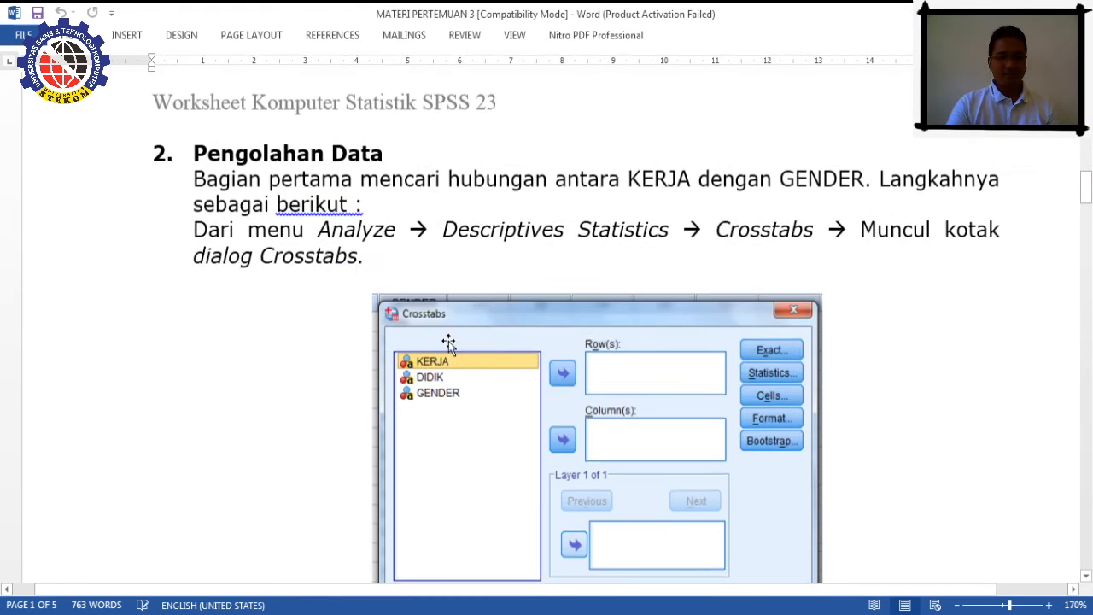
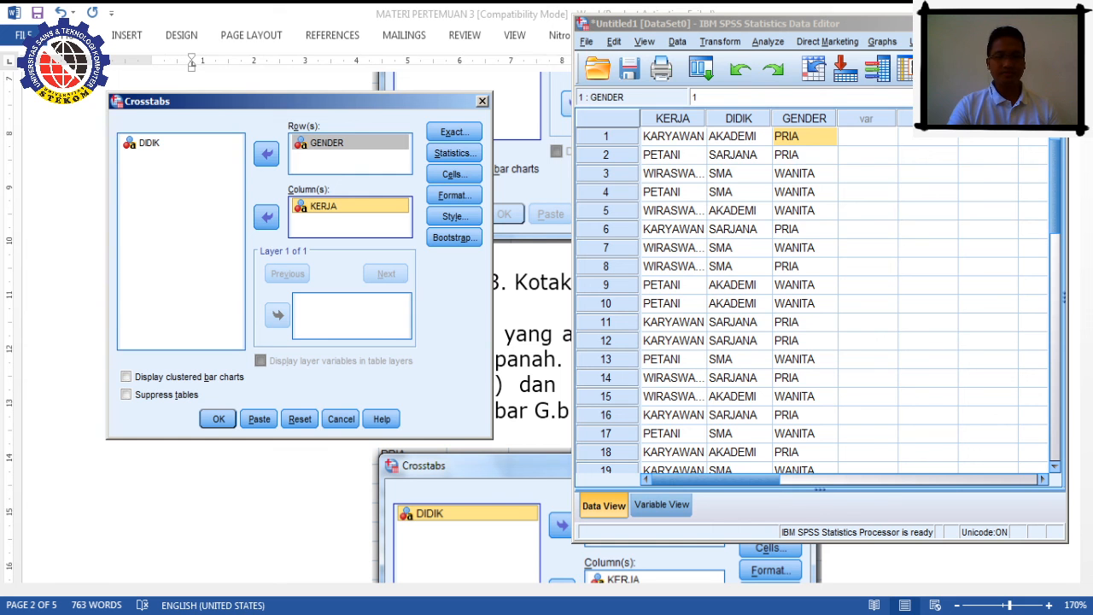
Step: Switch to the Word worksheet and read the instructions for the Crosstabs Statistics settings and the Cells option
click(199, 508)
scroll(621, 502, down, 4)
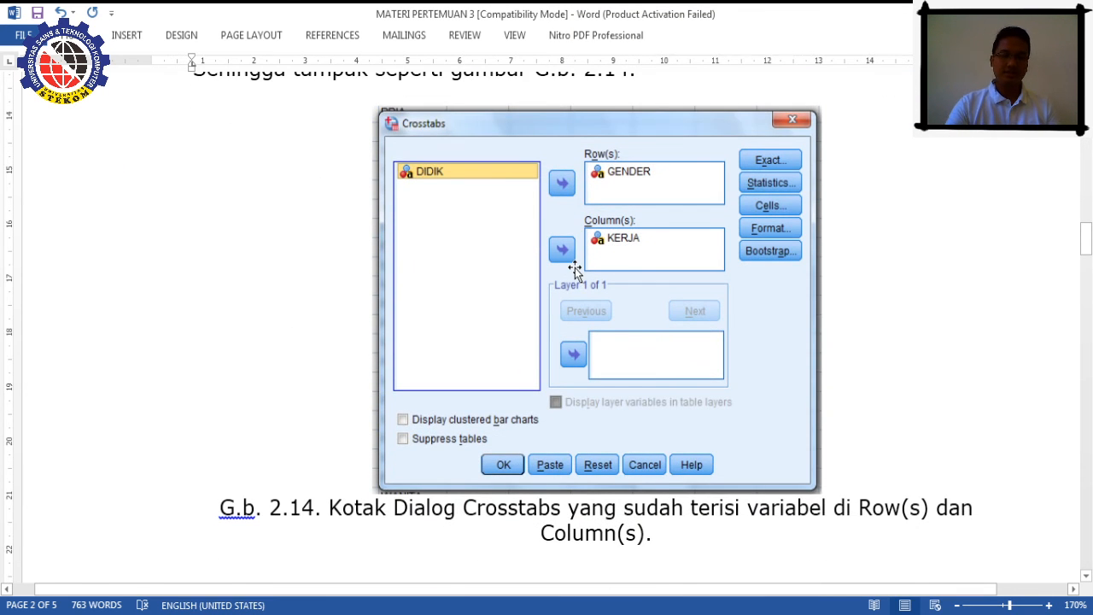
scroll(577, 300, down, 4)
scroll(577, 300, down, 4)
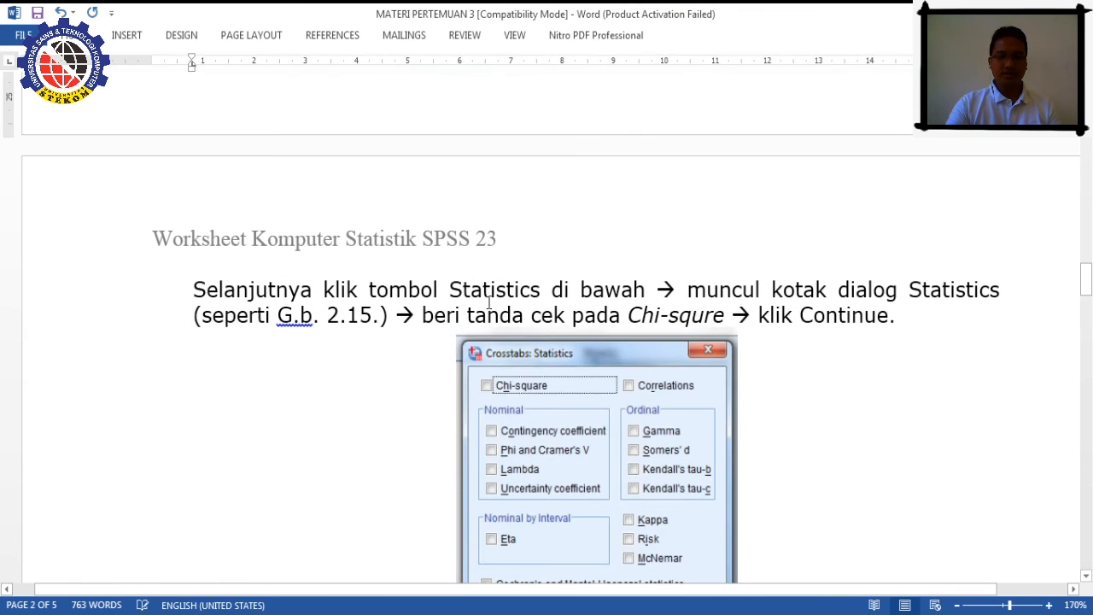
scroll(484, 291, down, 1)
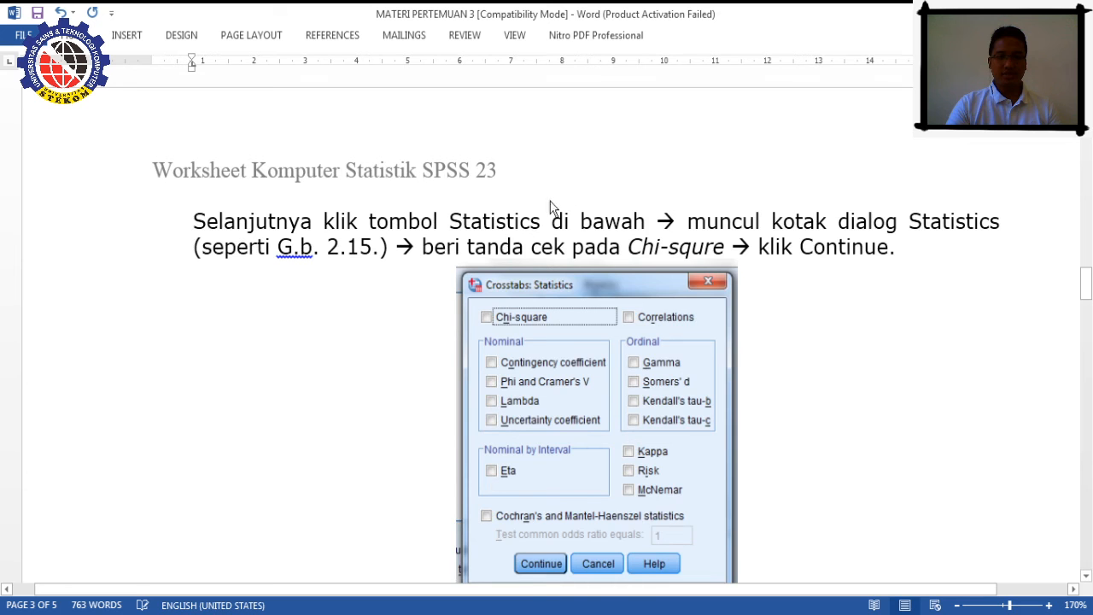
scroll(571, 239, down, 1)
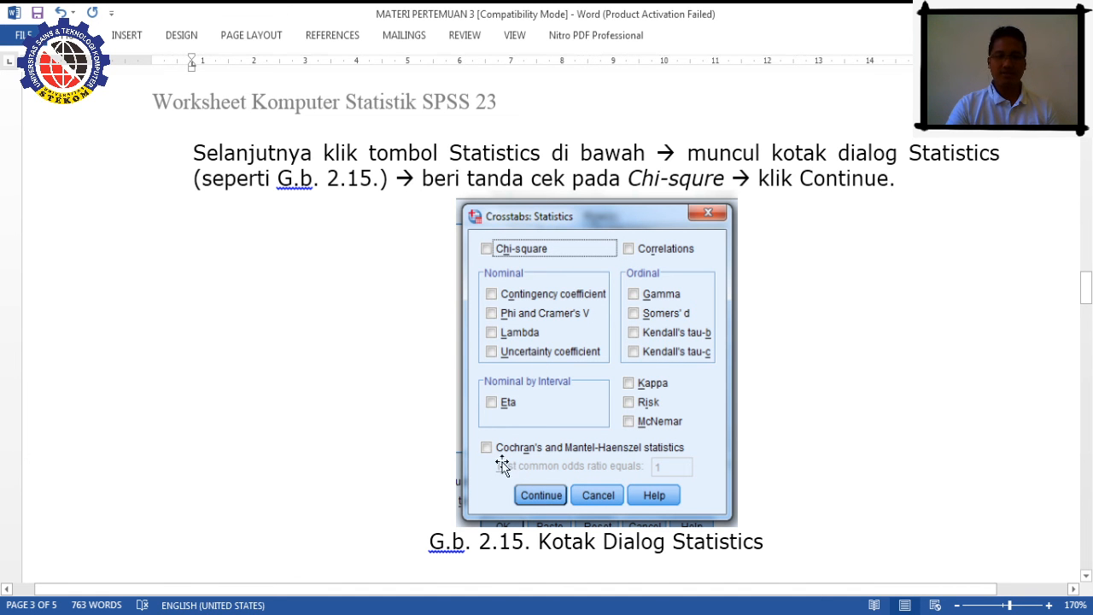
scroll(549, 356, down, 6)
scroll(549, 356, up, 2)
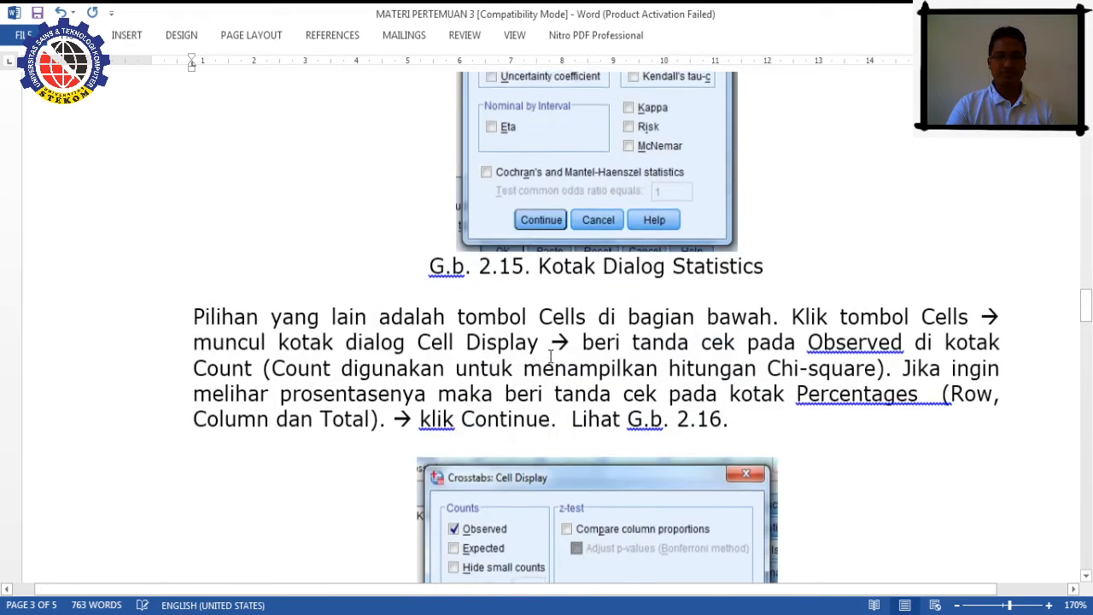
scroll(548, 356, up, 3)
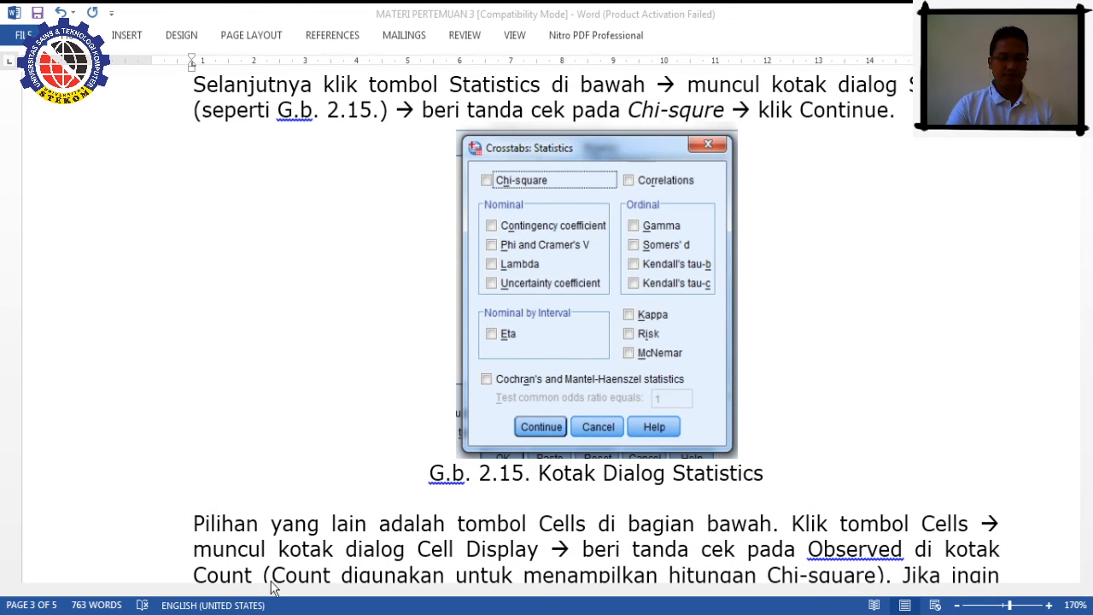
Step: Return to SPSS and enable the Chi-square statistic for the GENDER by KERJA crosstab
click(272, 614)
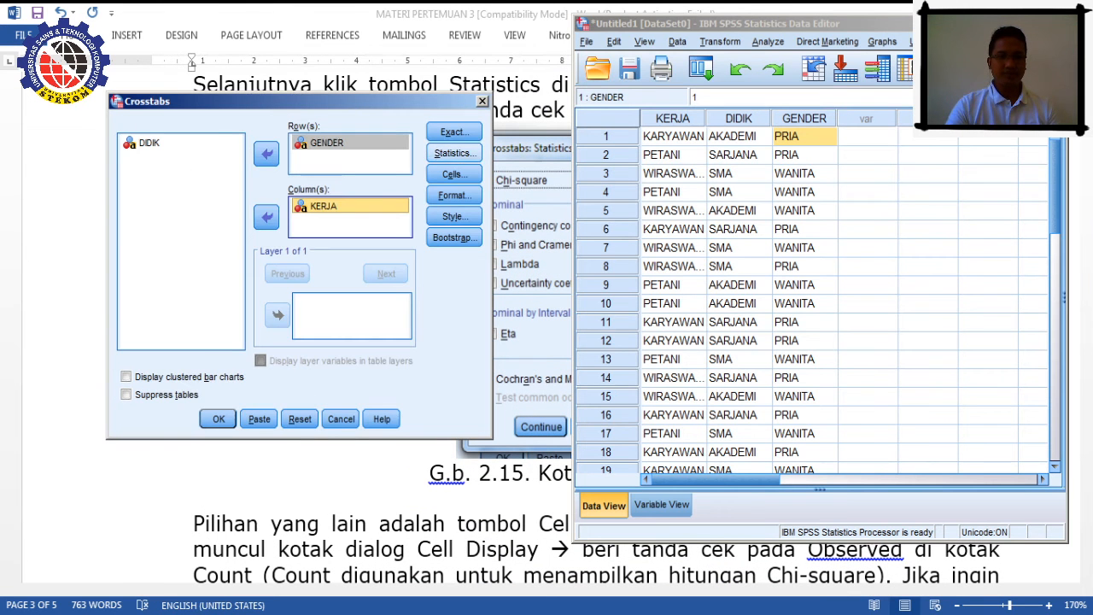
click(455, 153)
click(202, 159)
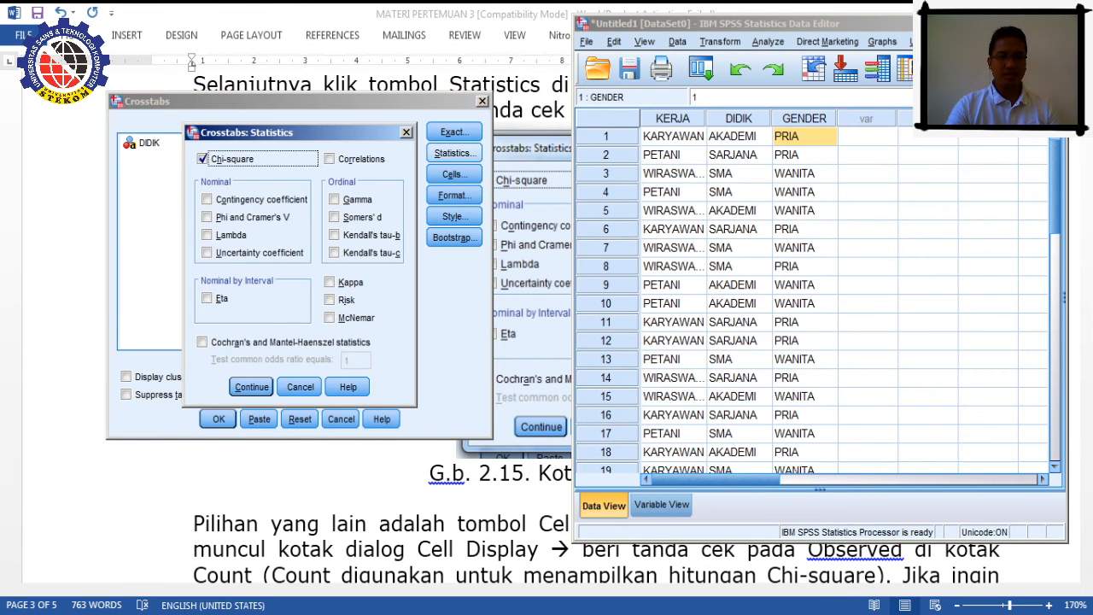
click(252, 387)
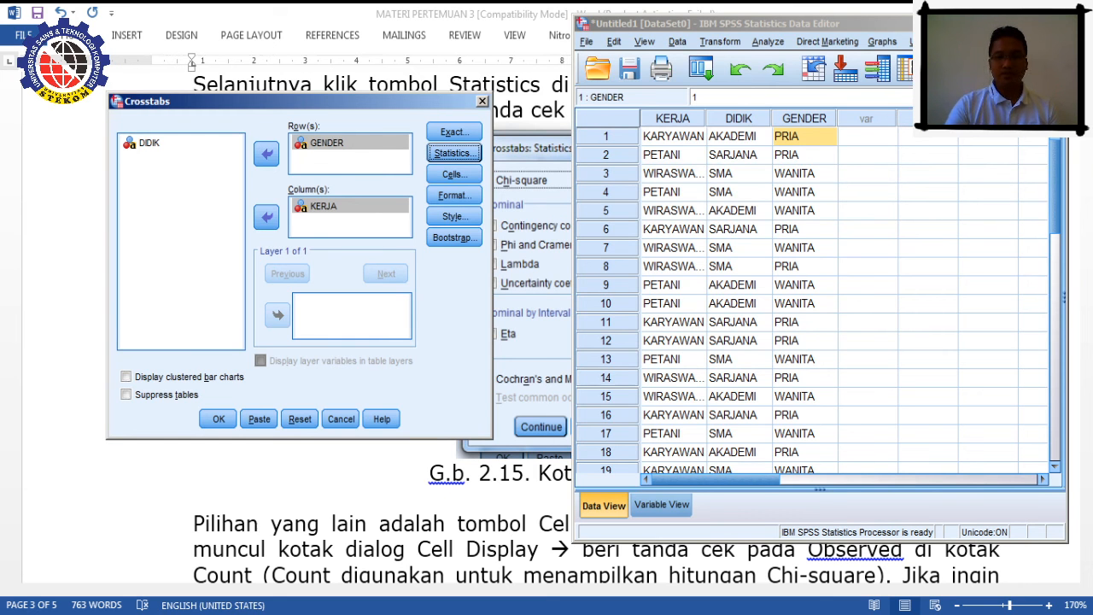
Step: In the Word worksheet's Cell Display paragraph, bold both occurrences of "Cells" and the words "cek" and "Observed", and consult figure 2.16
click(388, 540)
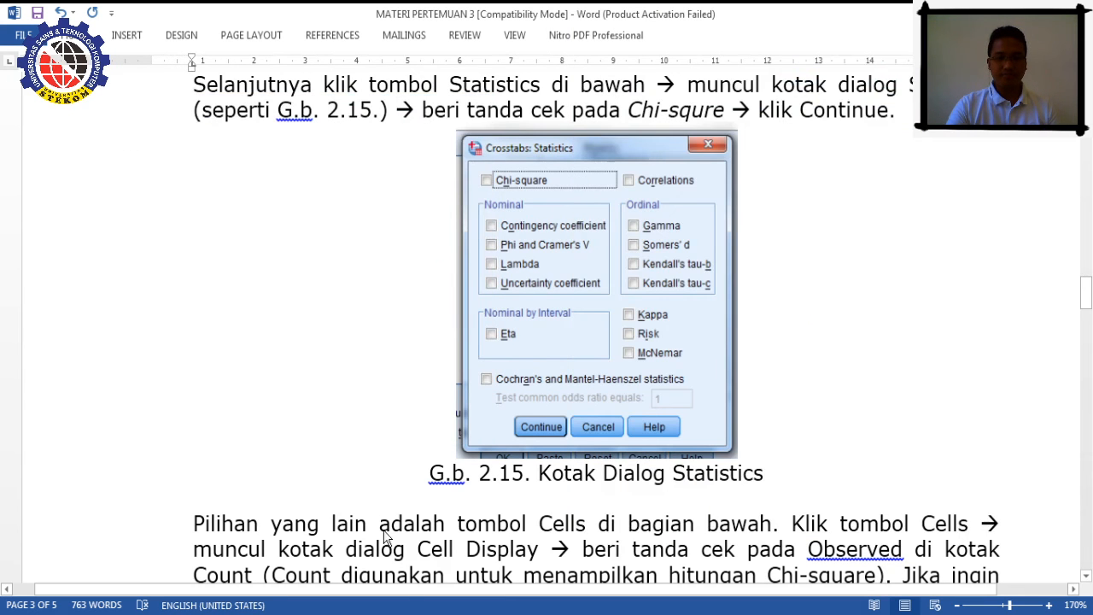
scroll(403, 394, down, 4)
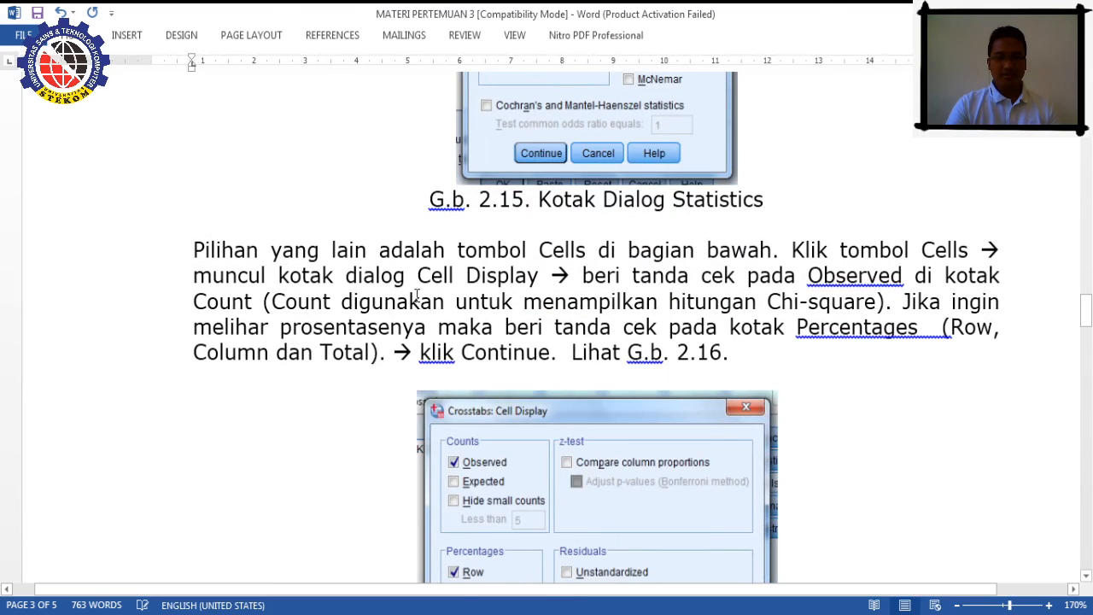
click(564, 249)
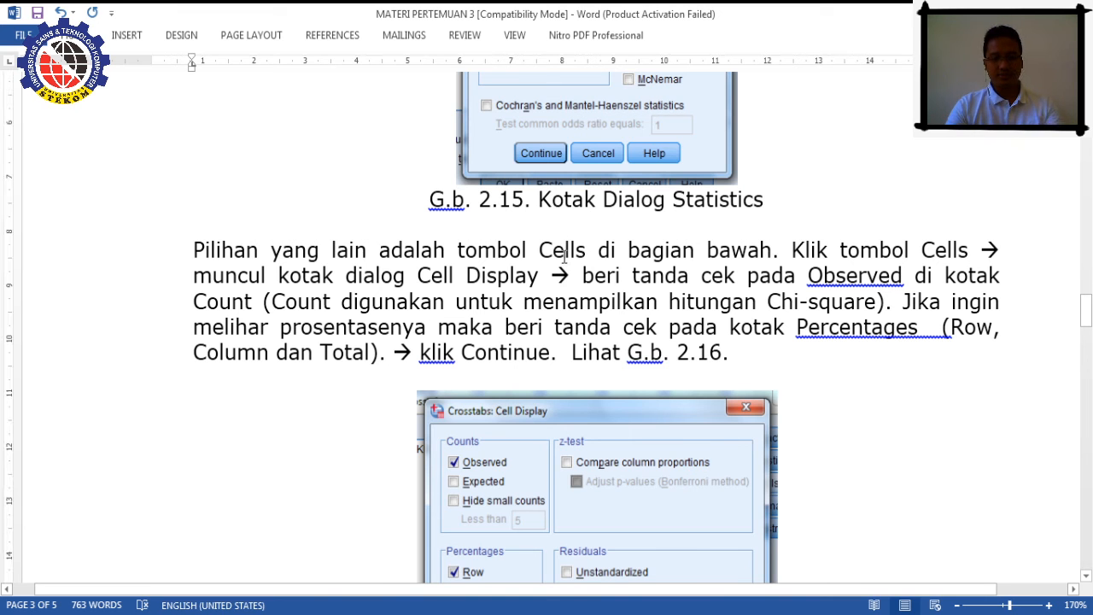
key(ctrl+b)
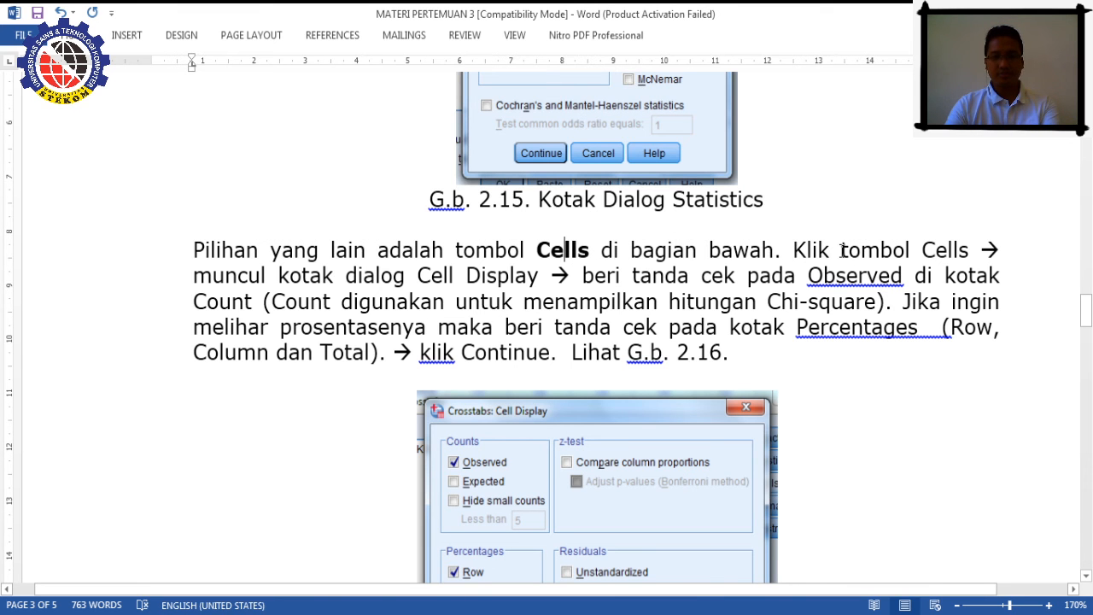
click(932, 249)
key(ctrl+b)
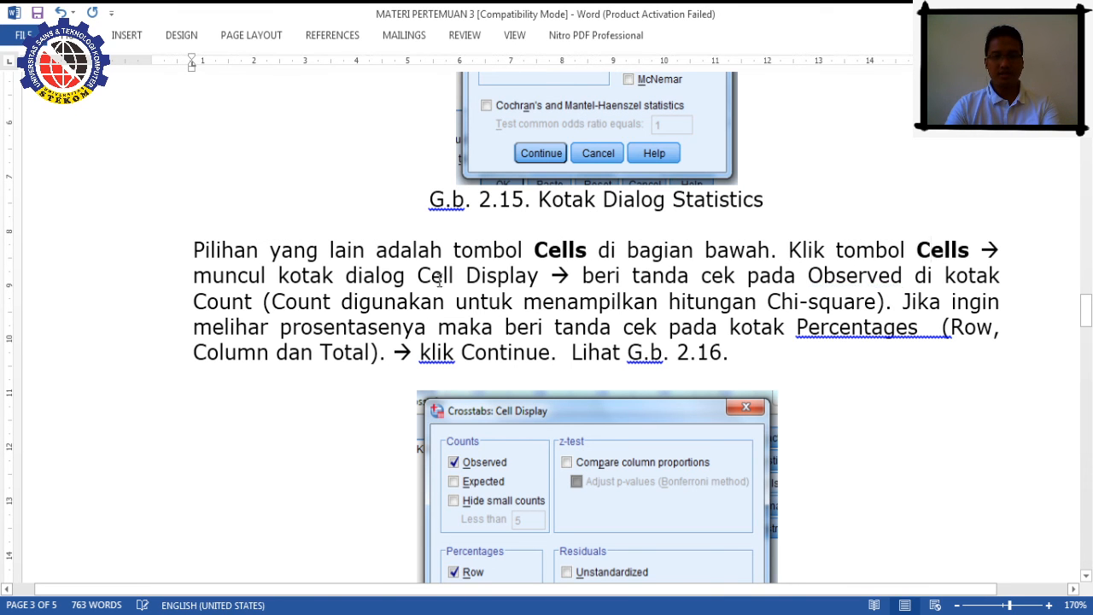
click(724, 275)
key(ctrl+b)
click(856, 275)
key(ctrl+b)
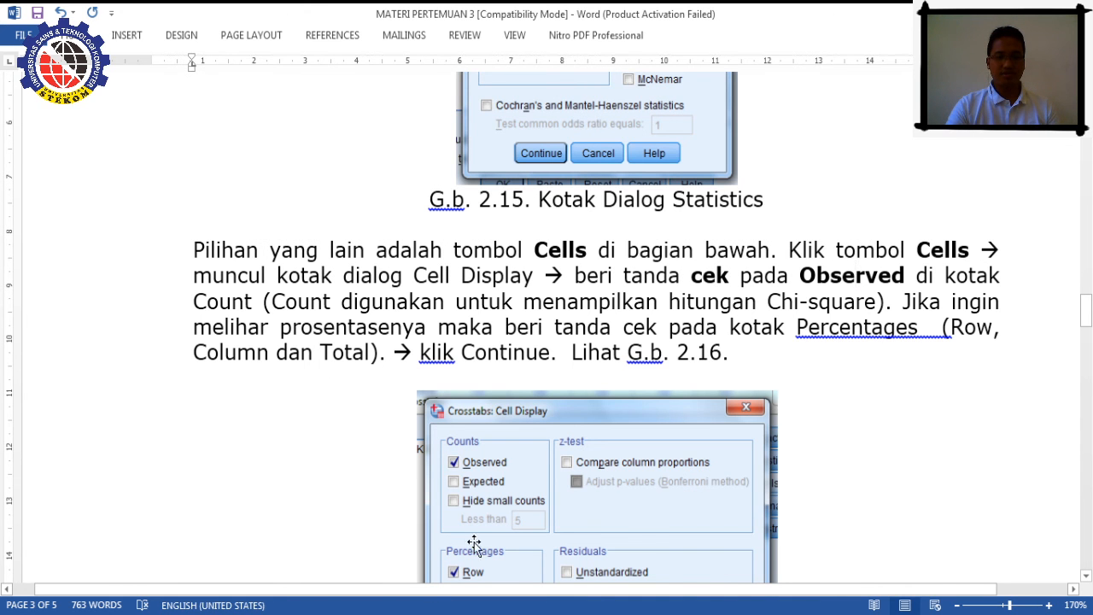
scroll(455, 487, down, 3)
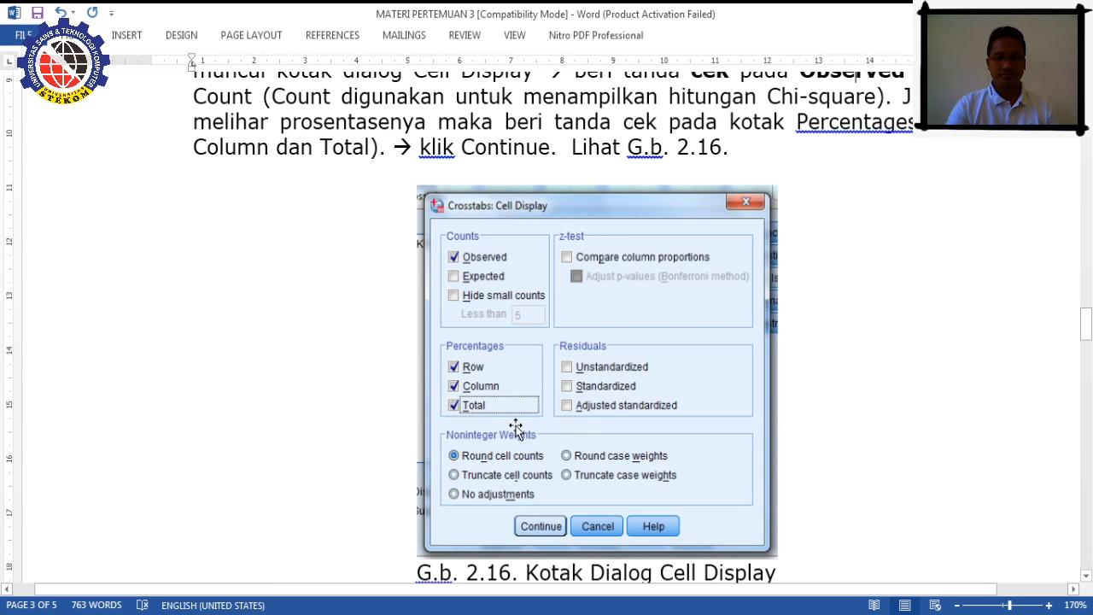
Step: Return to SPSS and enable the Row, Column and Total percentages in the Crosstabs Cell Display settings
scroll(516, 430, down, 8)
scroll(517, 434, down, 3)
scroll(515, 427, up, 10)
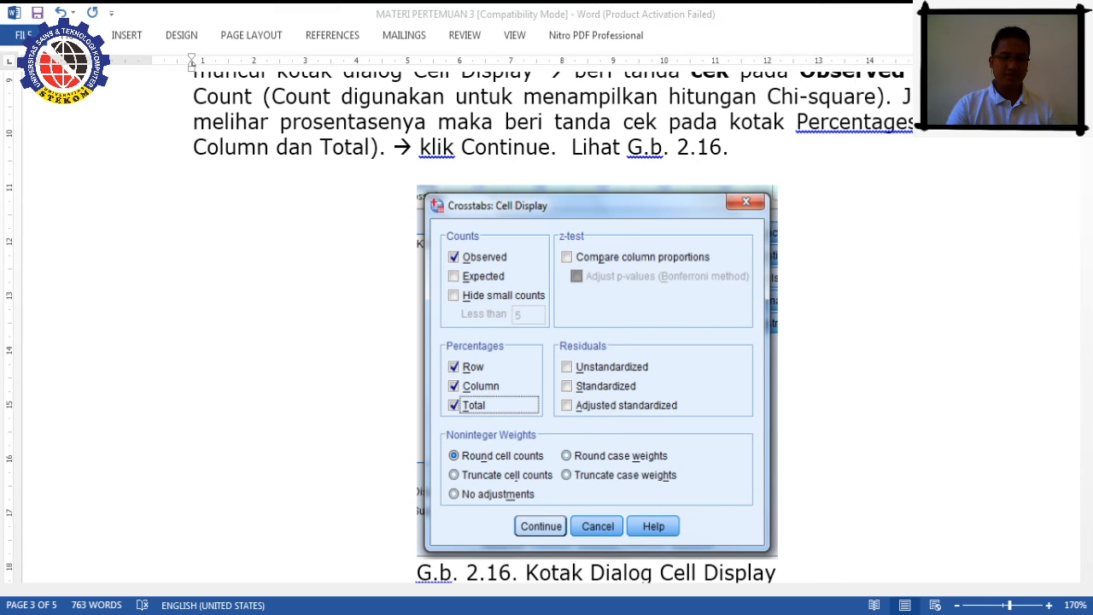
key(alt+Tab)
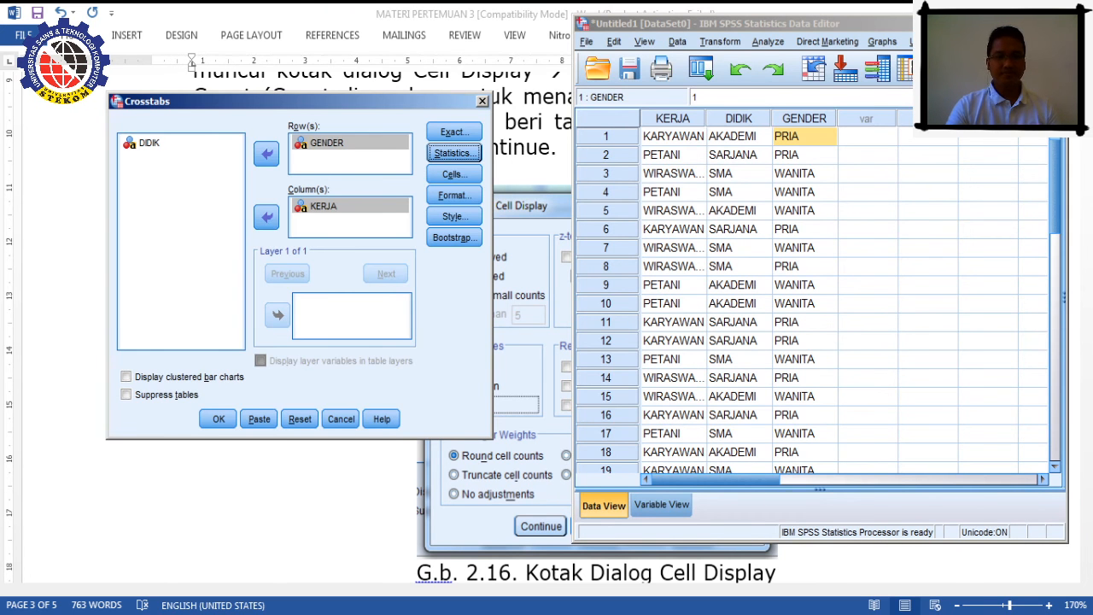
click(454, 173)
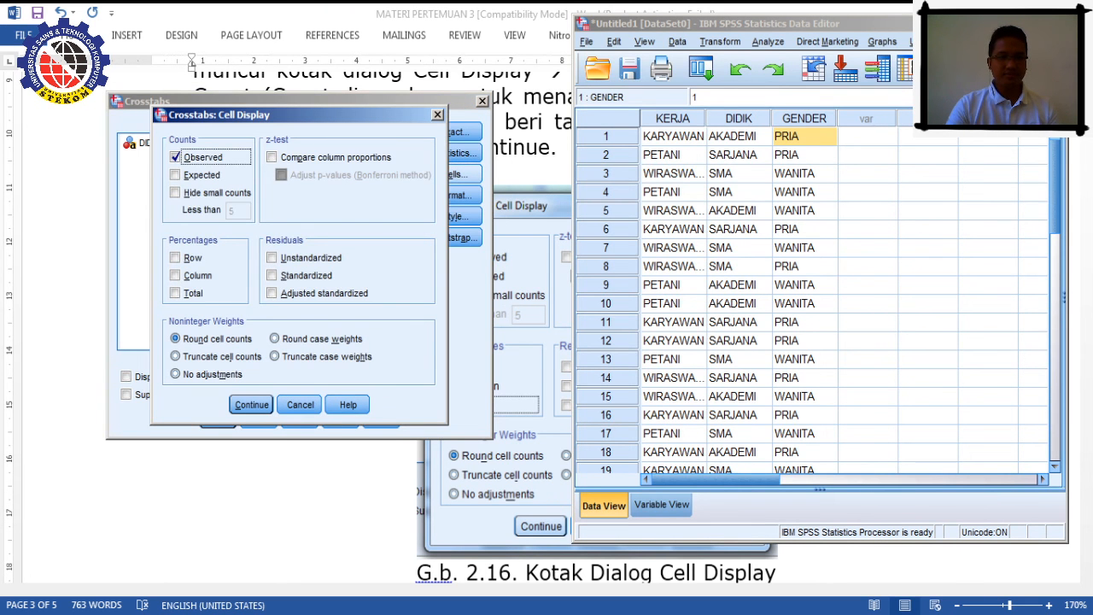
click(175, 257)
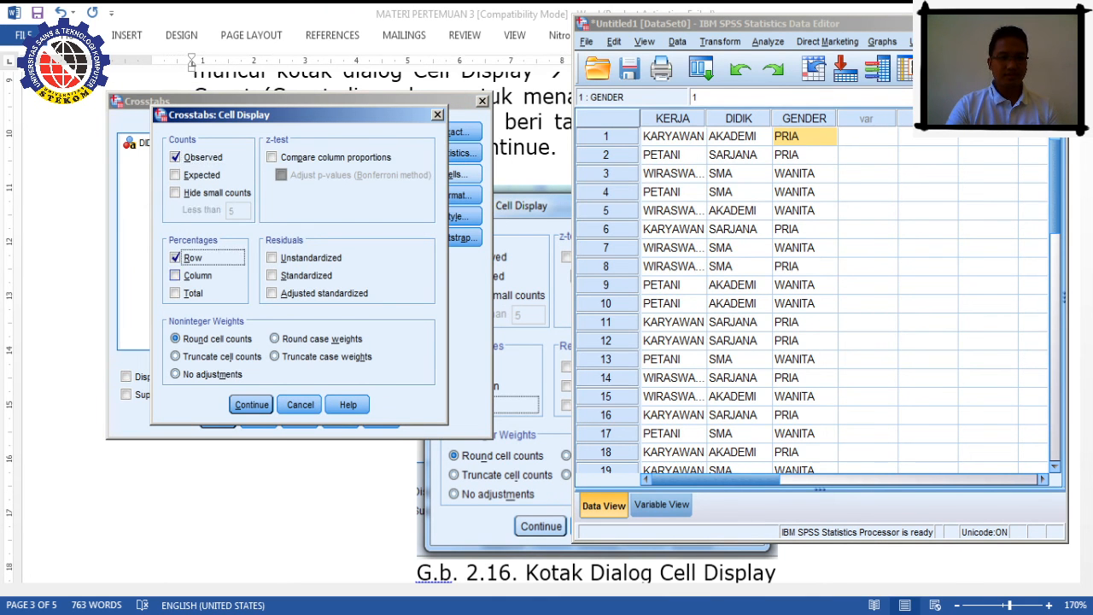
click(175, 276)
click(175, 293)
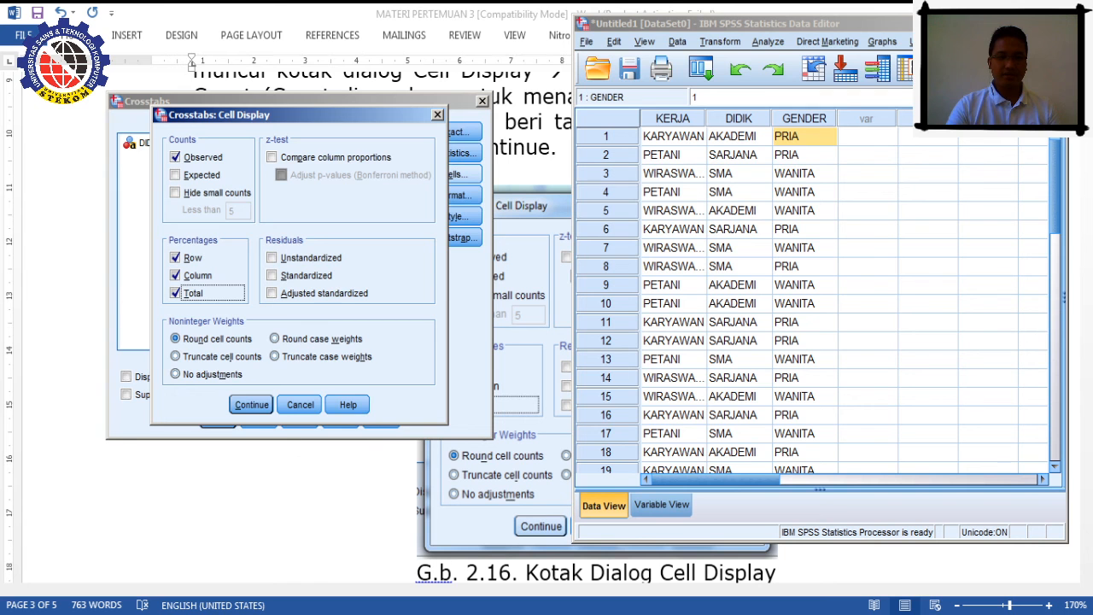
key(Return)
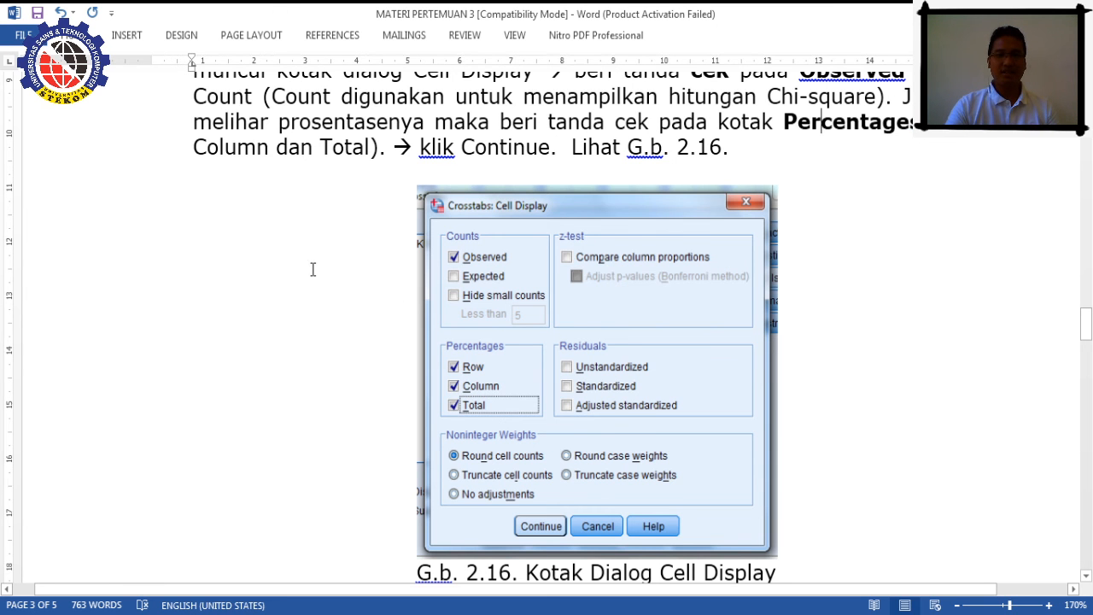
Step: In the Word worksheet's Cell Display paragraph, bold the word "Count" that follows "di kotak"
scroll(313, 268, up, 1)
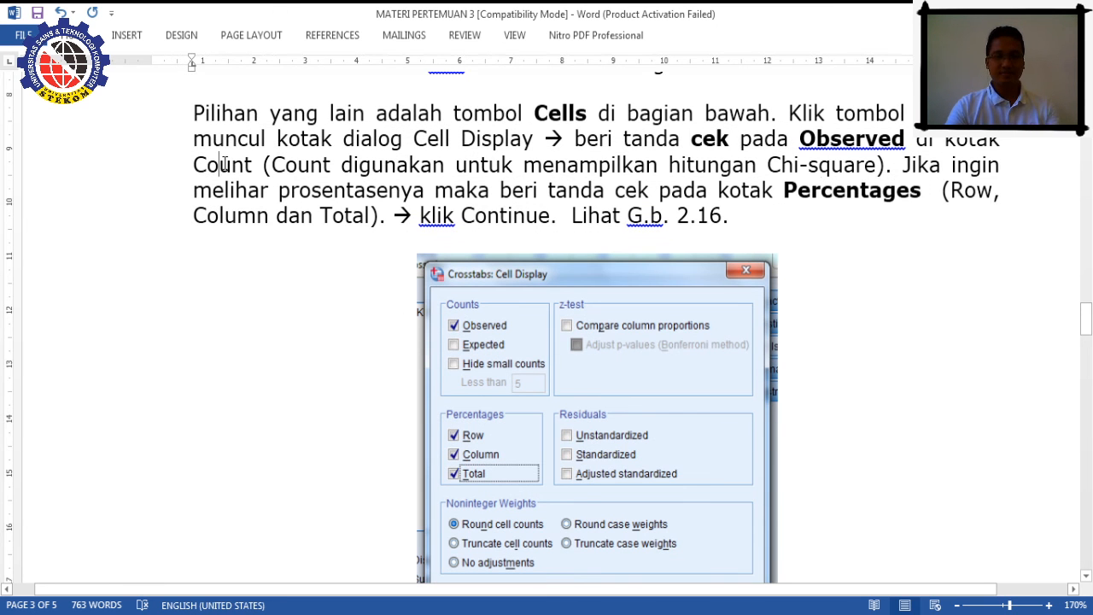
click(224, 164)
key(ctrl+b)
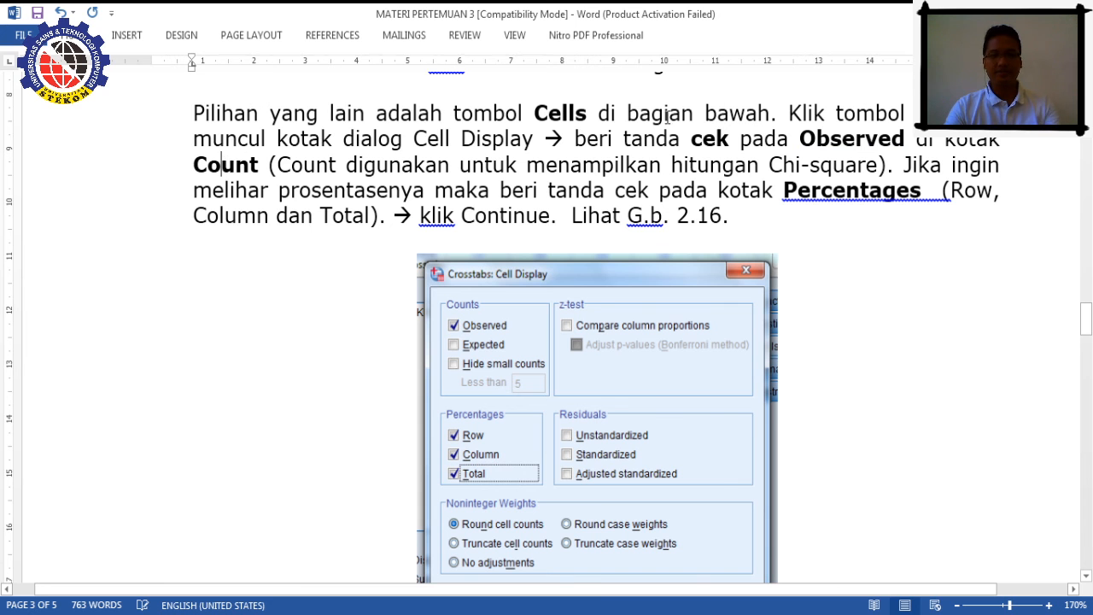
Step: Return to SPSS, run the GENDER by KERJA crosstab and examine its crosstabulation and Chi-Square Tests output
scroll(325, 449, down, 20)
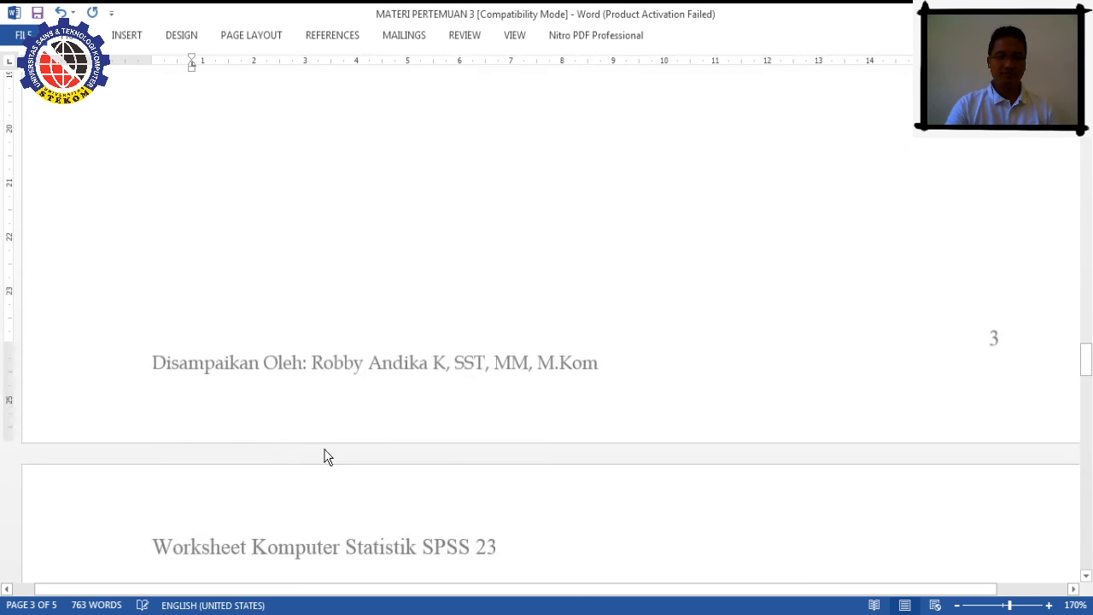
click(275, 597)
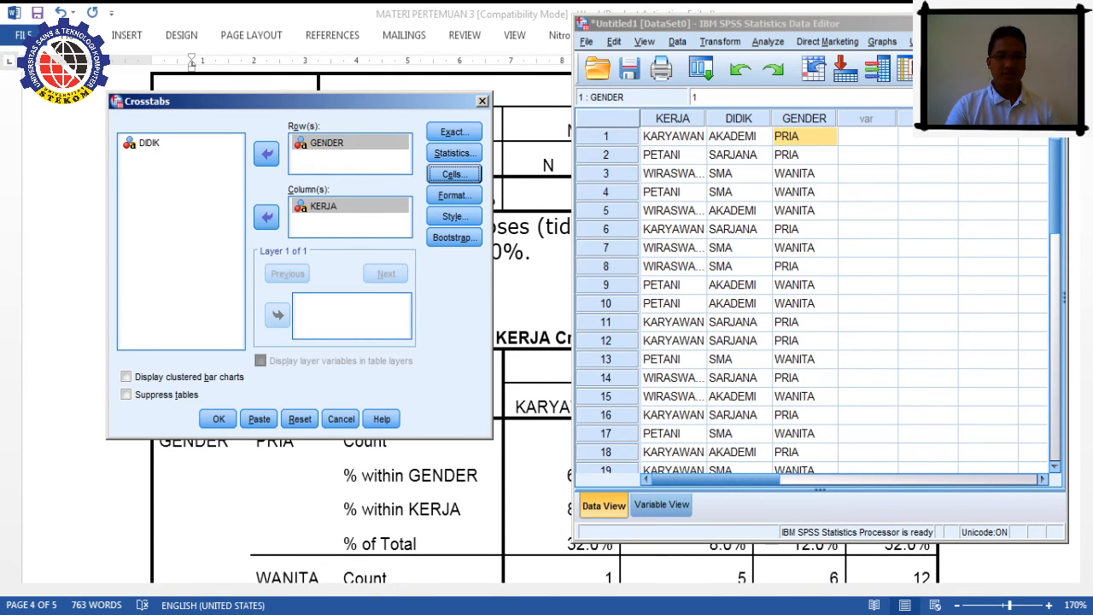
click(219, 418)
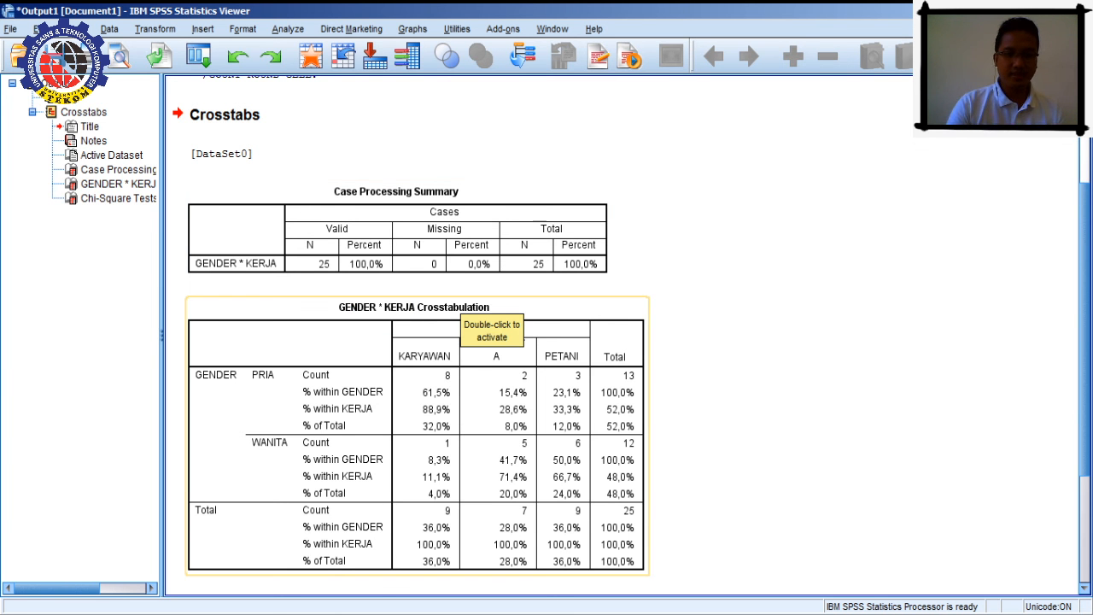
scroll(492, 331, down, 5)
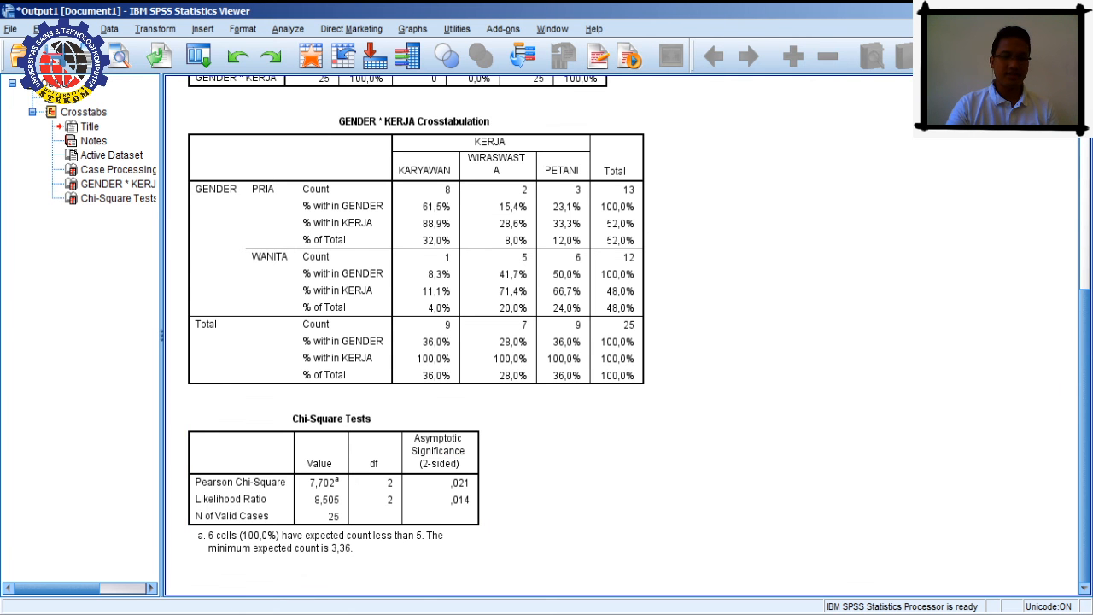
Step: Switch to the Word worksheet and read the GENDER * KERJA Crosstabulation table and its interpretation paragraph
click(222, 612)
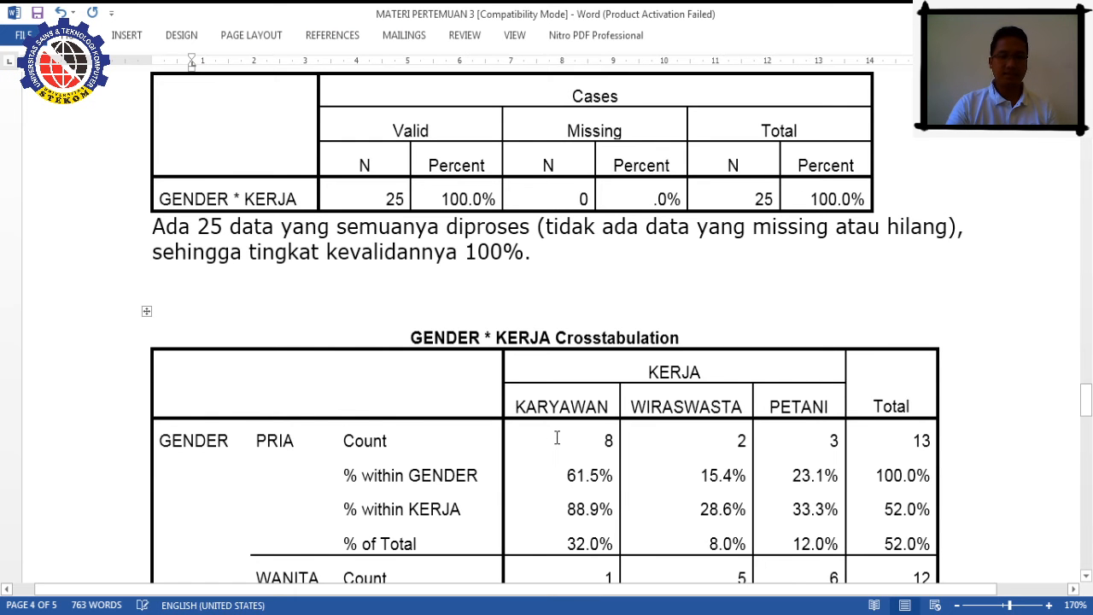
scroll(577, 402, down, 5)
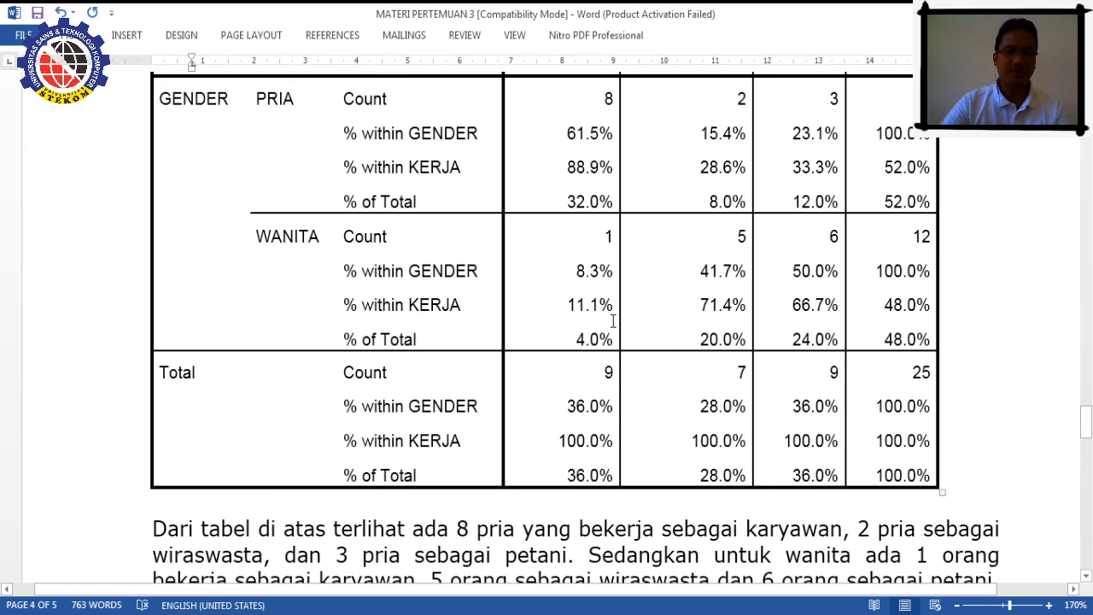
scroll(605, 288, down, 3)
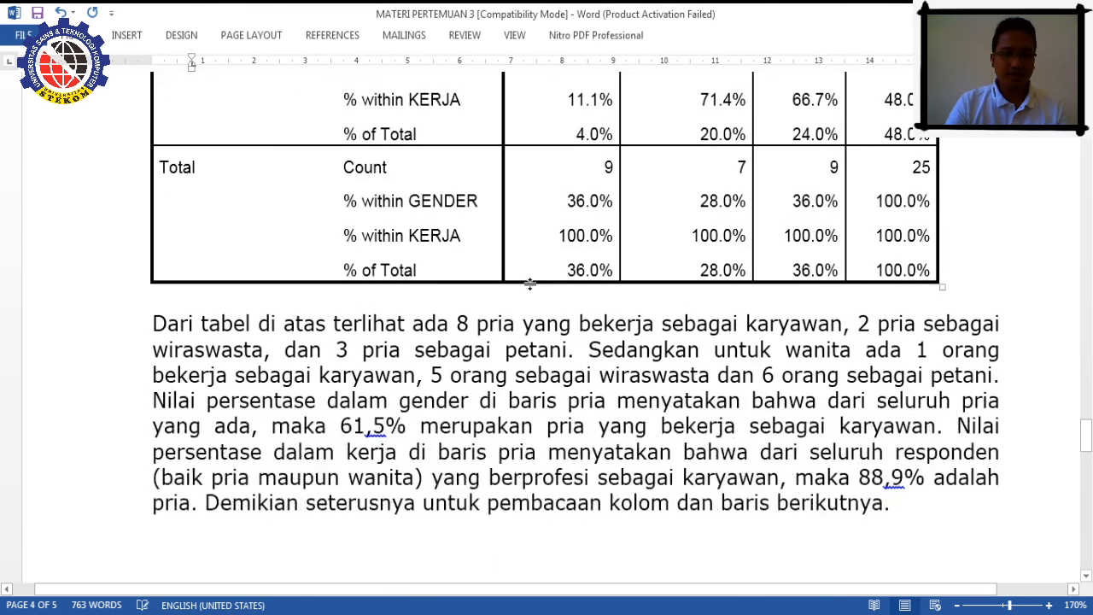